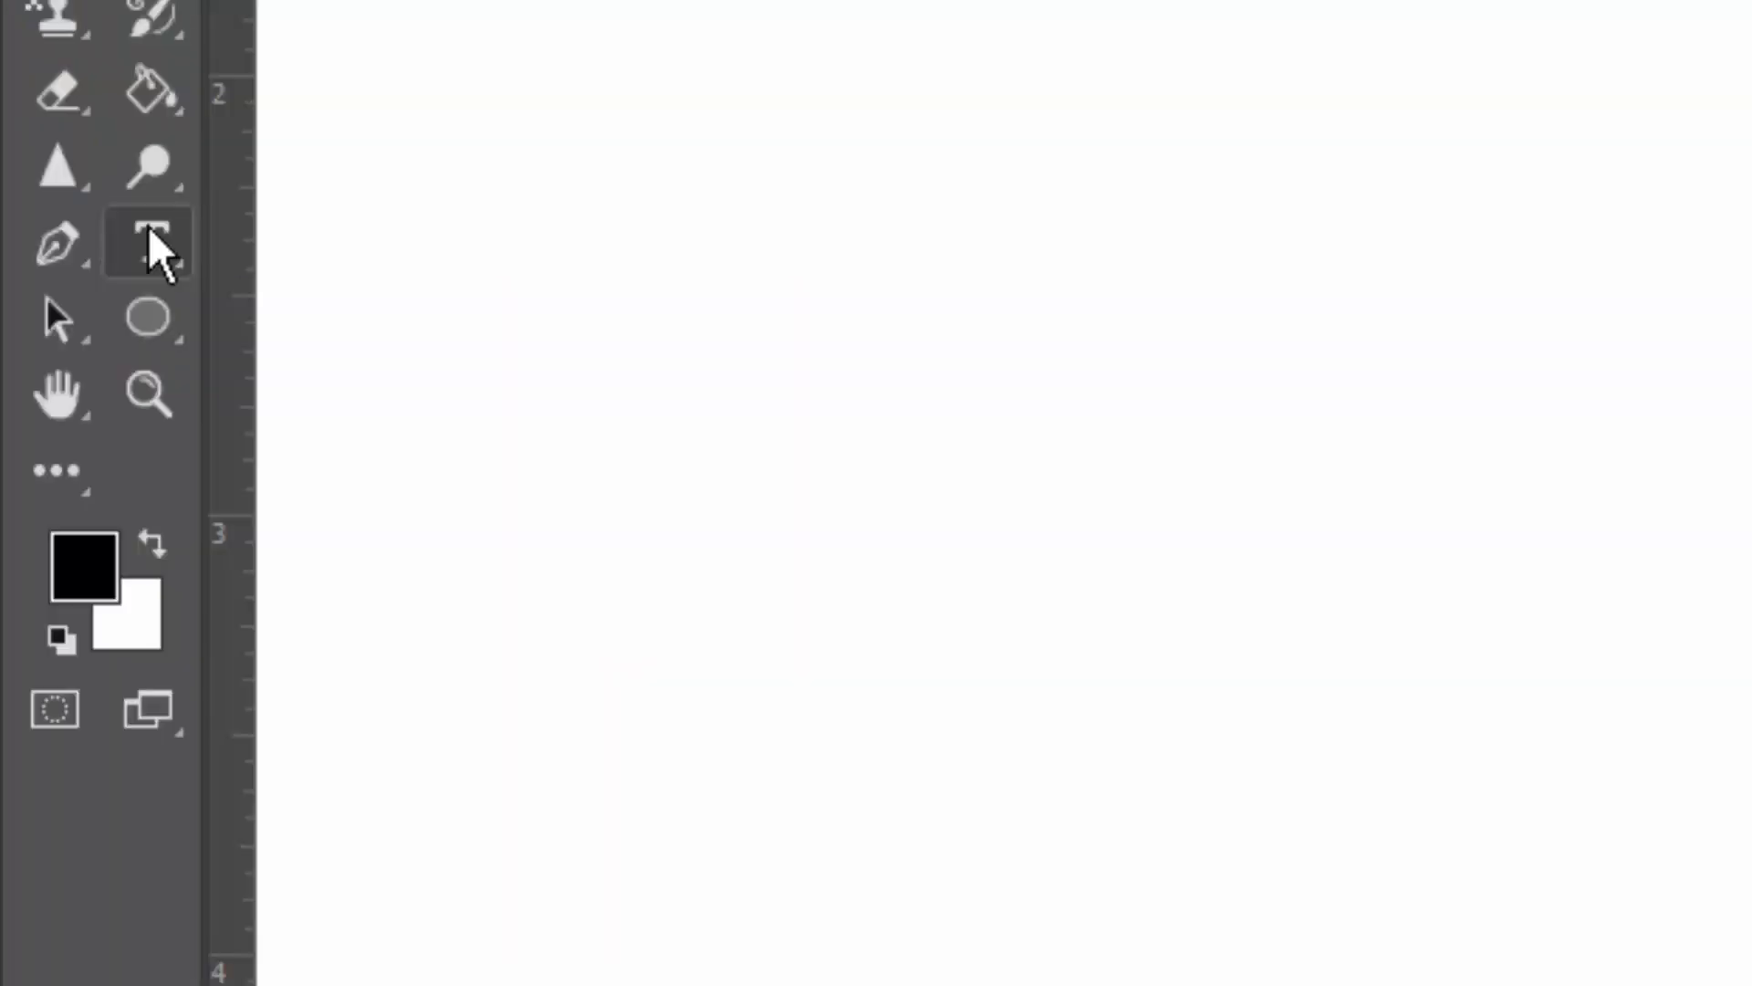
- Add the horizontal point text "Photoshop" in the upper-left area of the blank canvas
right_click(51, 274)
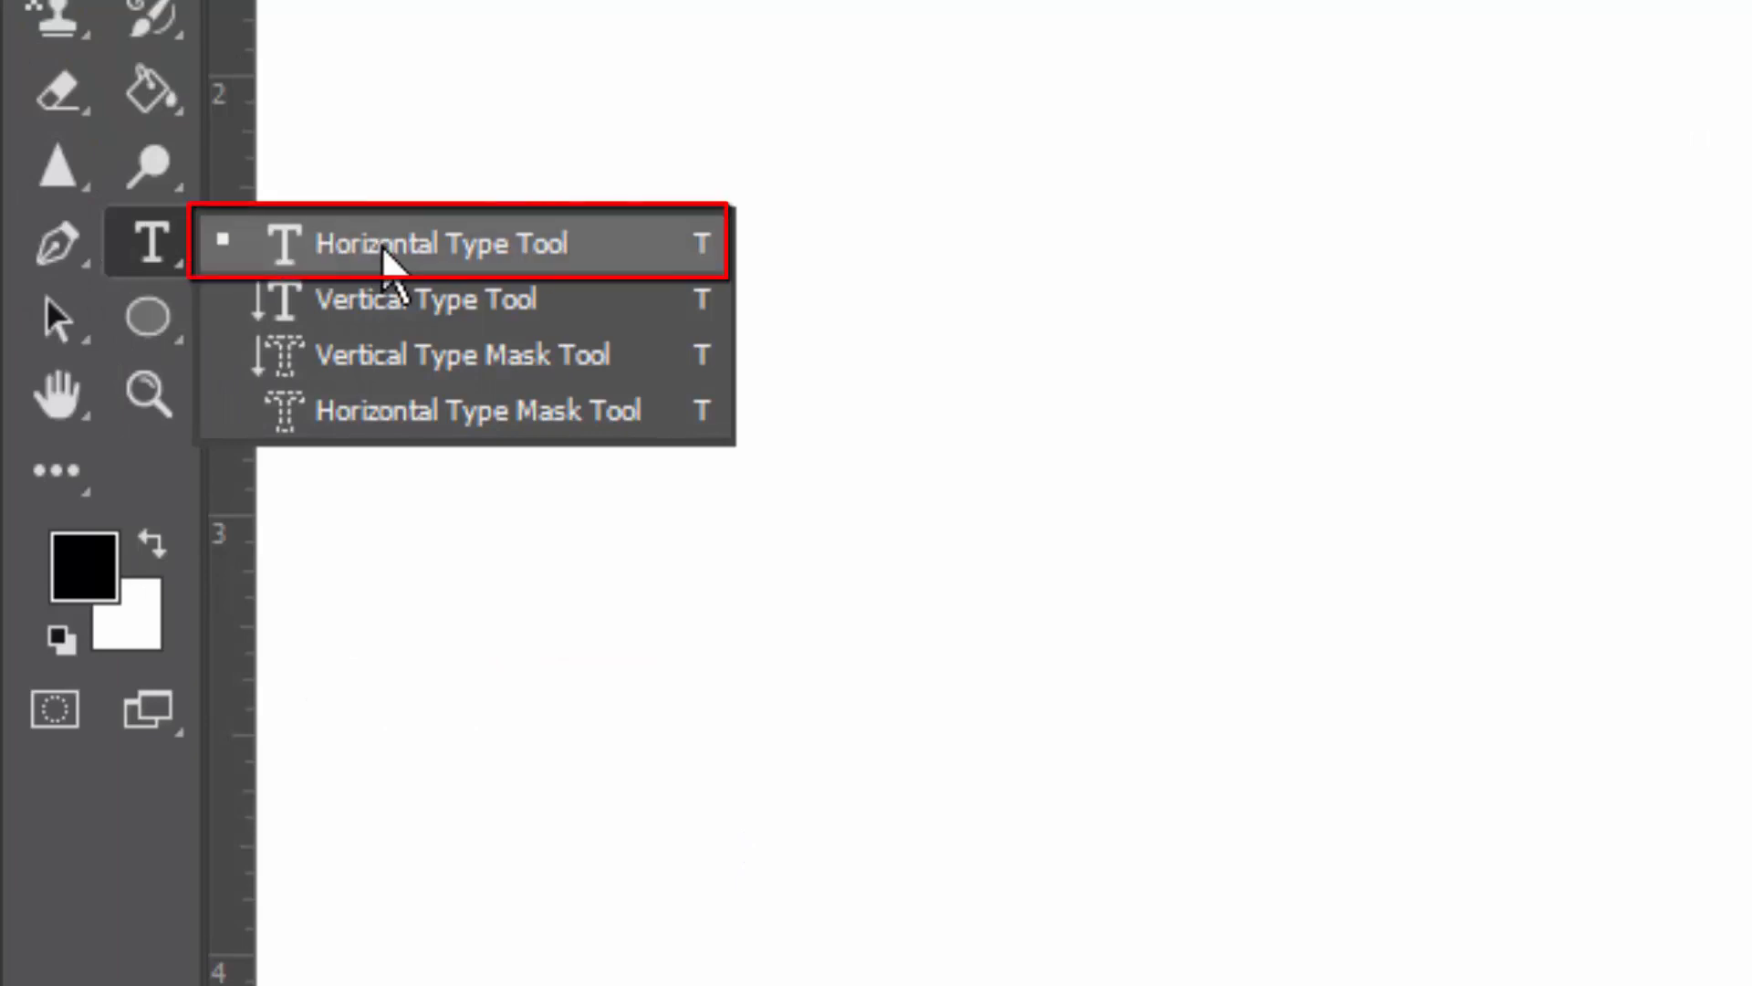
click(388, 246)
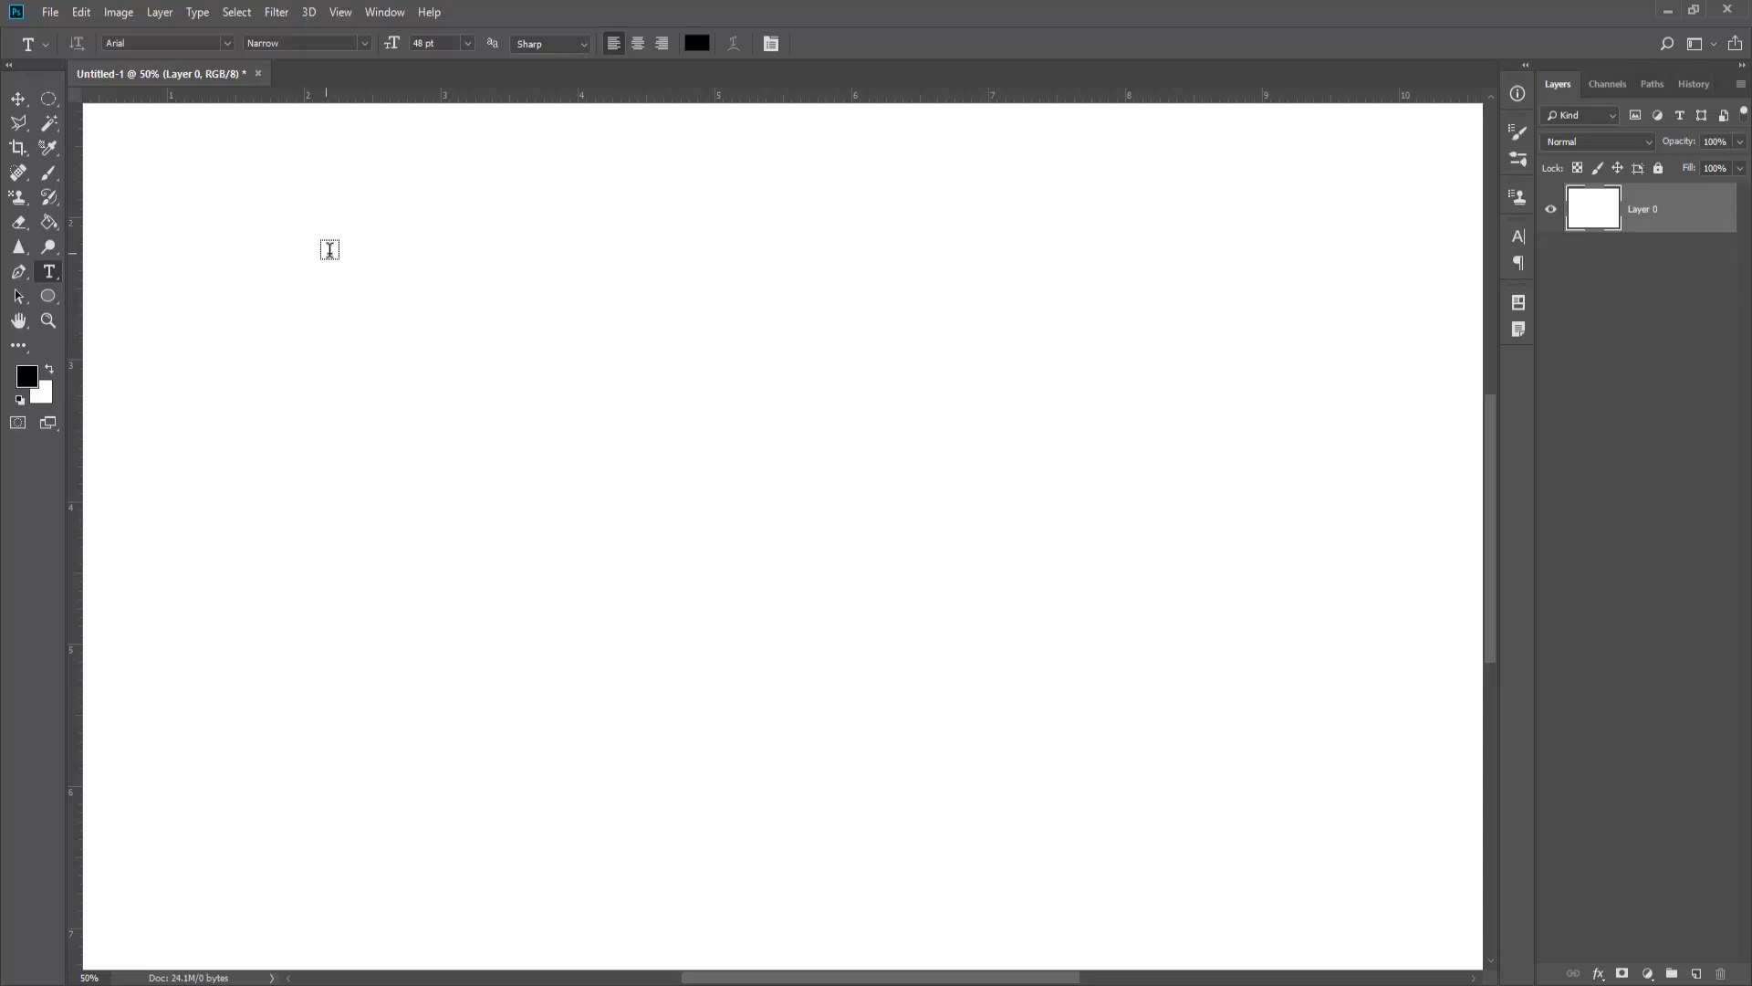
click(372, 247)
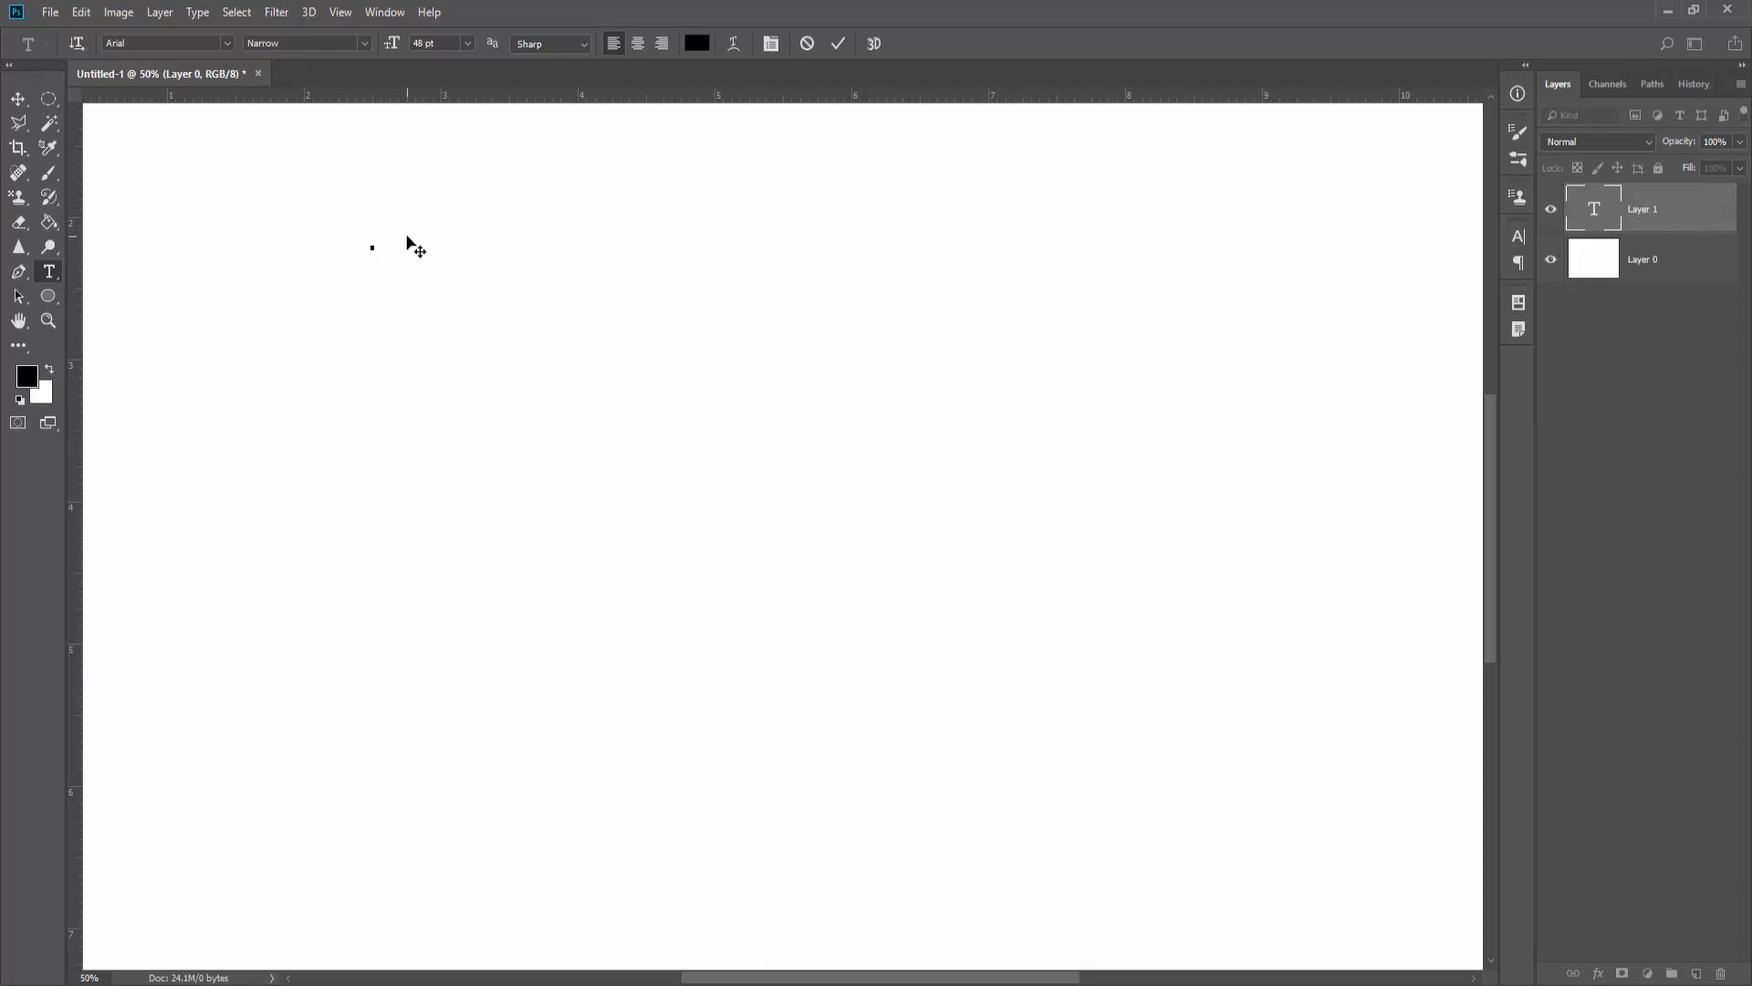
text(Photoshop)
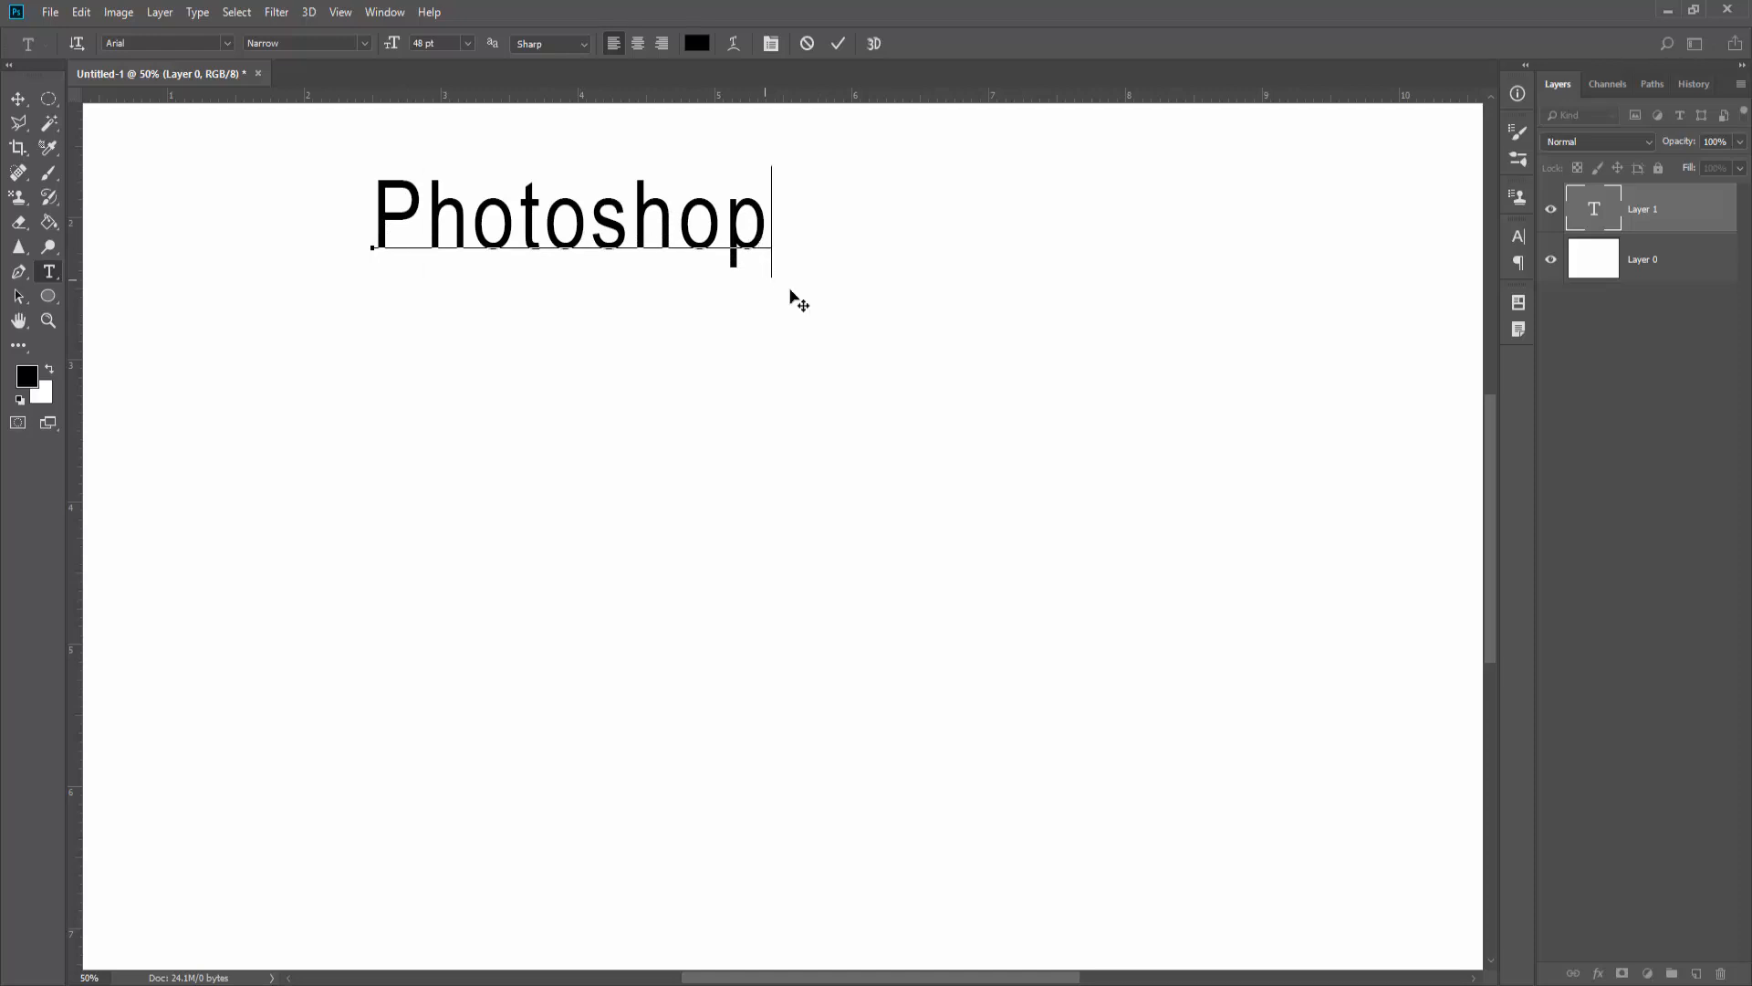
drag(753, 231, 365, 234)
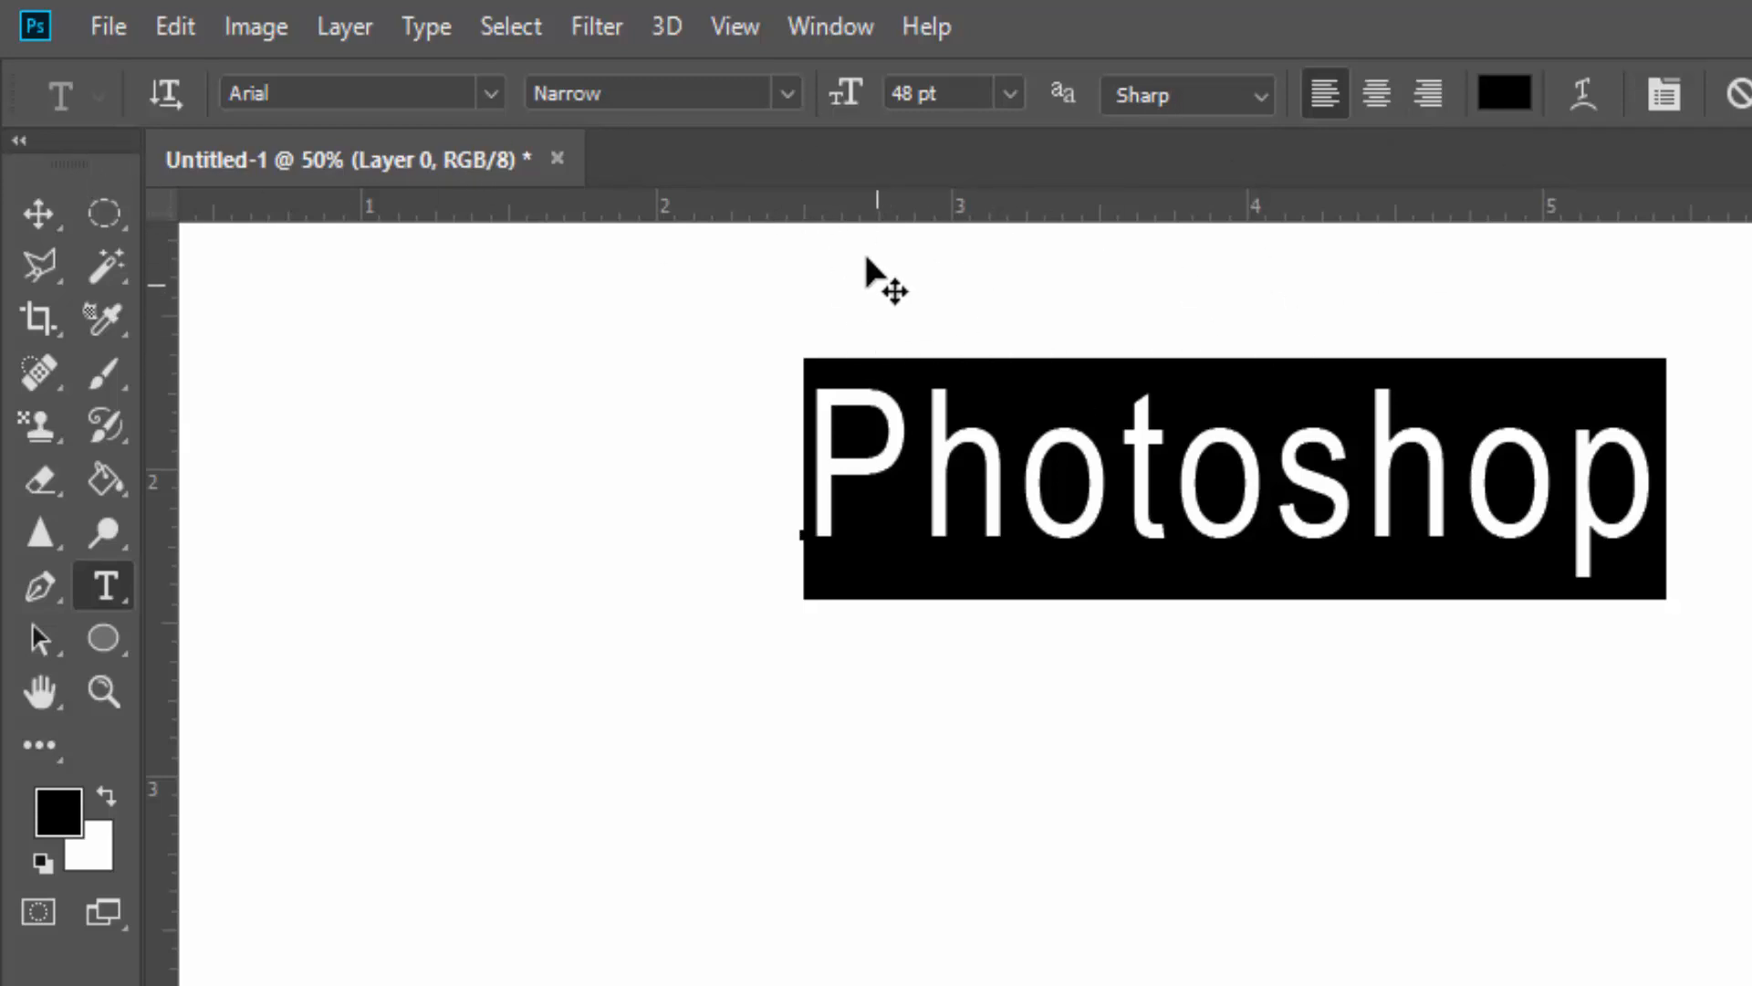
click(491, 88)
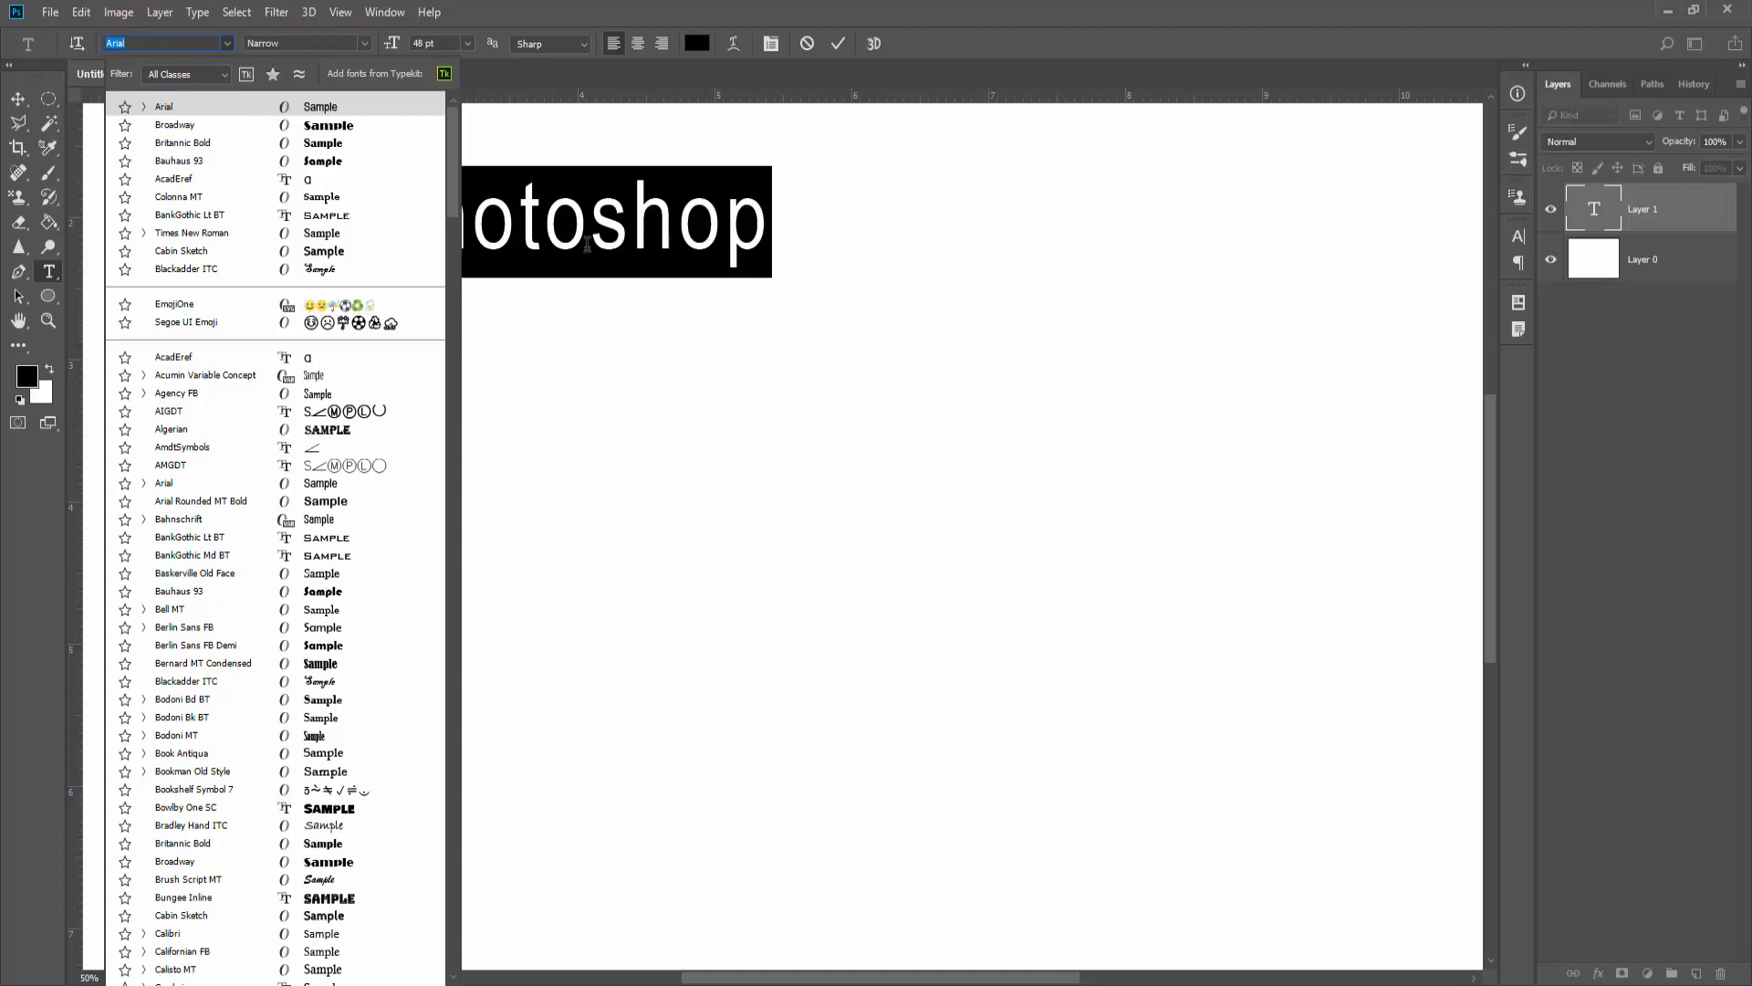
click(573, 153)
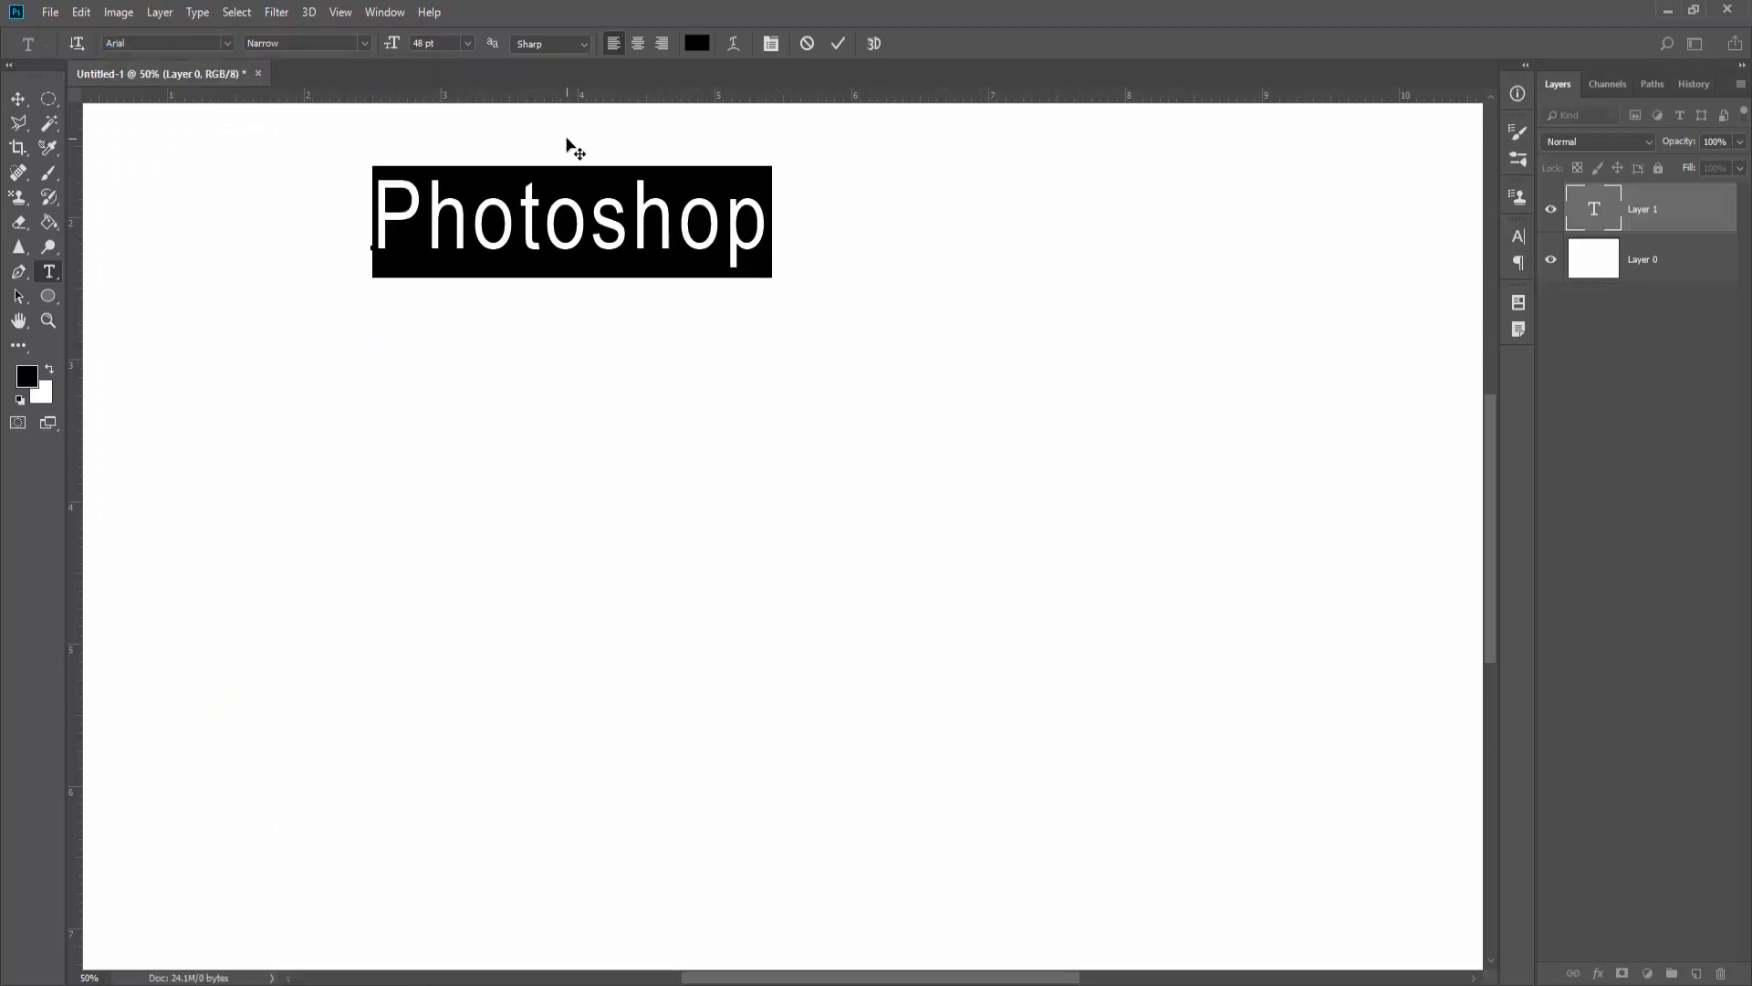
- Move the "Photoshop" text right and slightly down, toward the upper middle of the canvas
click(19, 98)
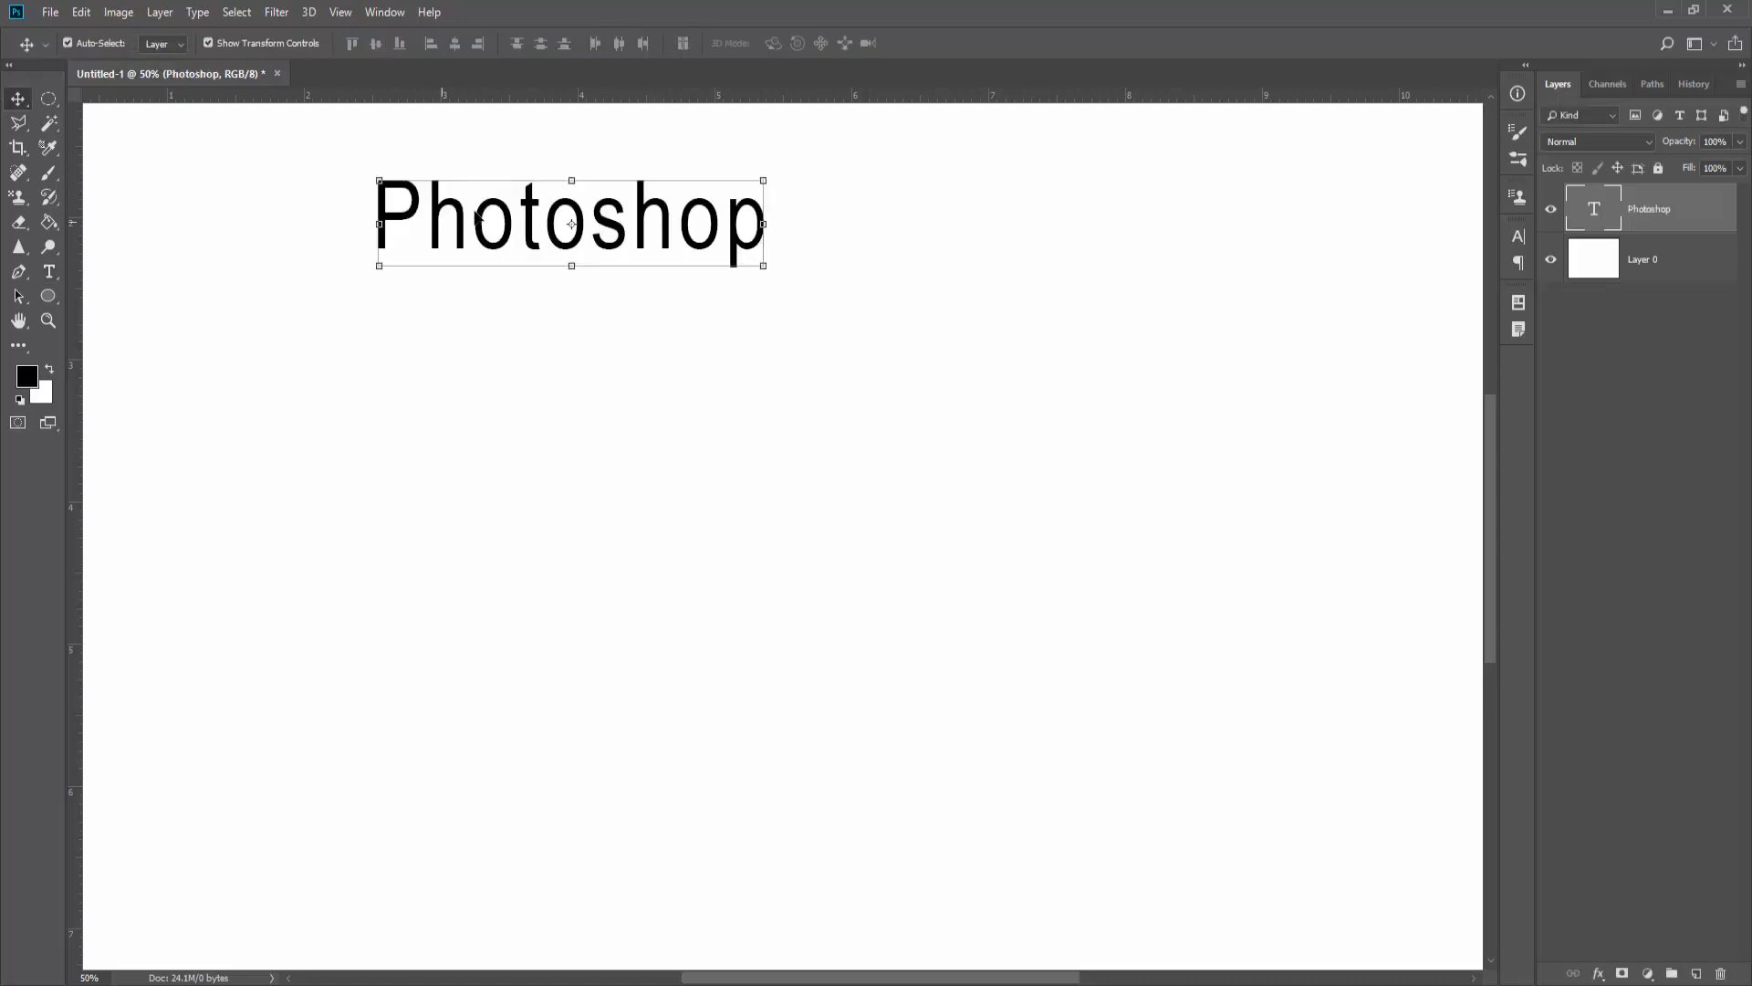
drag(491, 212, 728, 278)
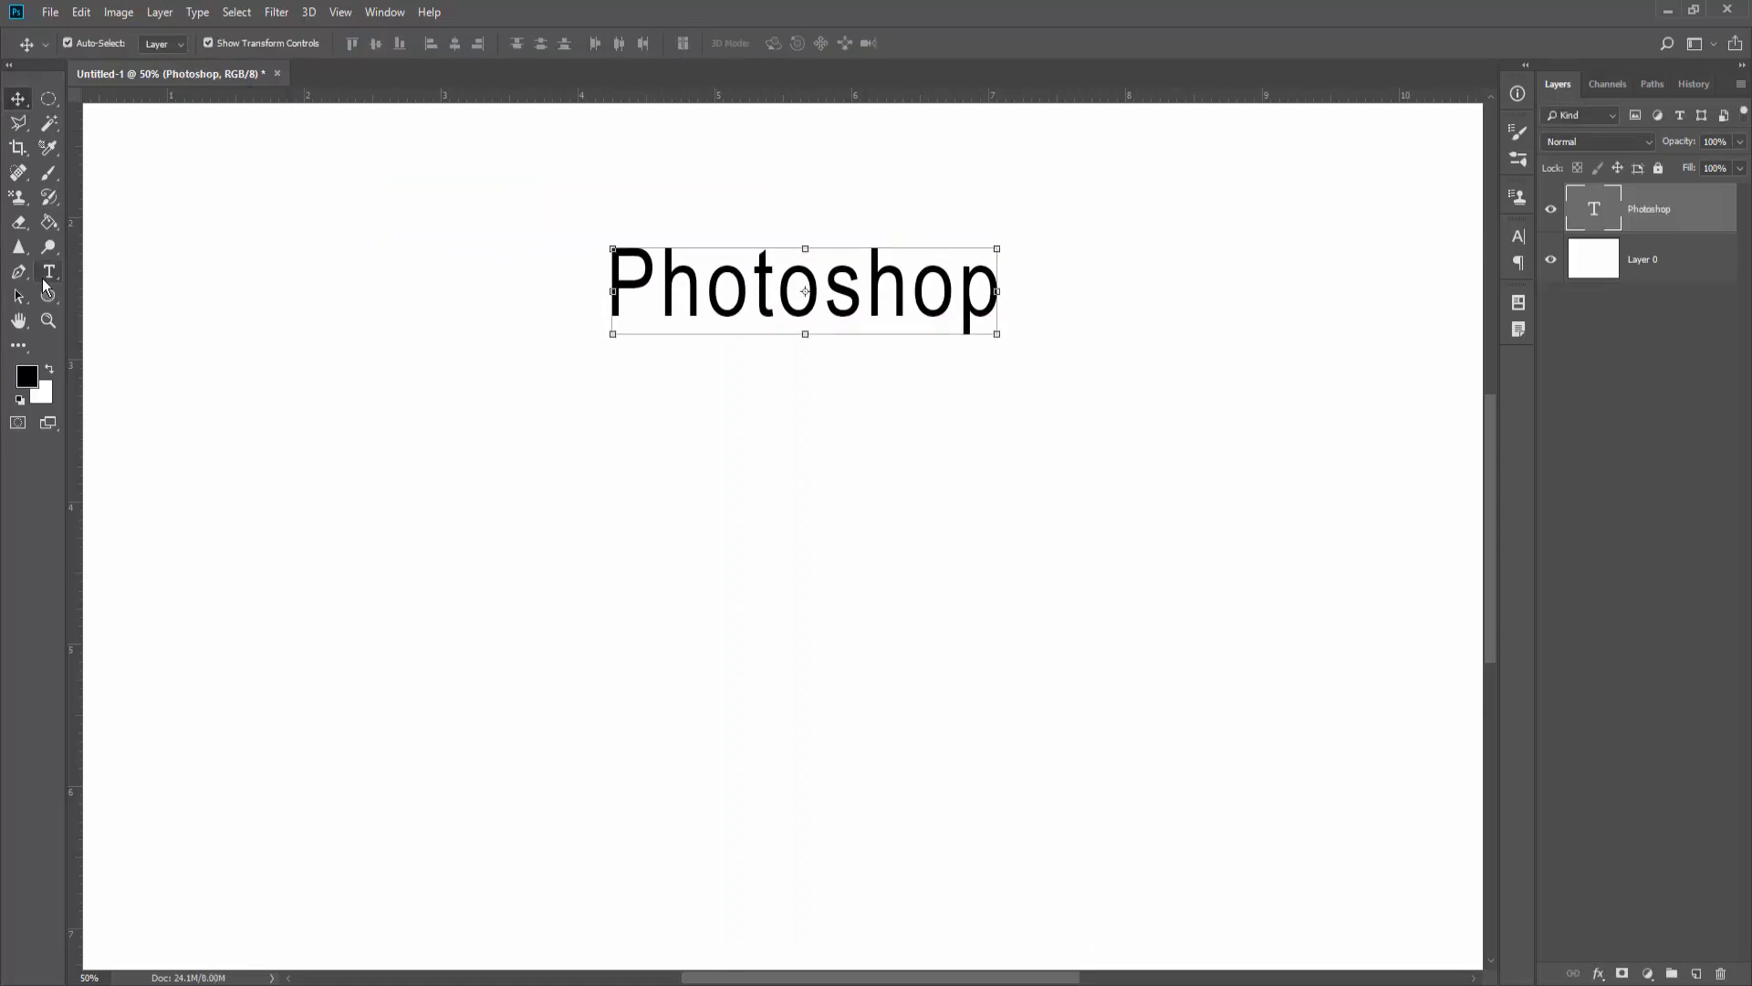
- Preview successive fonts on the whole "Photoshop" text and apply Algerian
click(48, 271)
drag(995, 276, 586, 277)
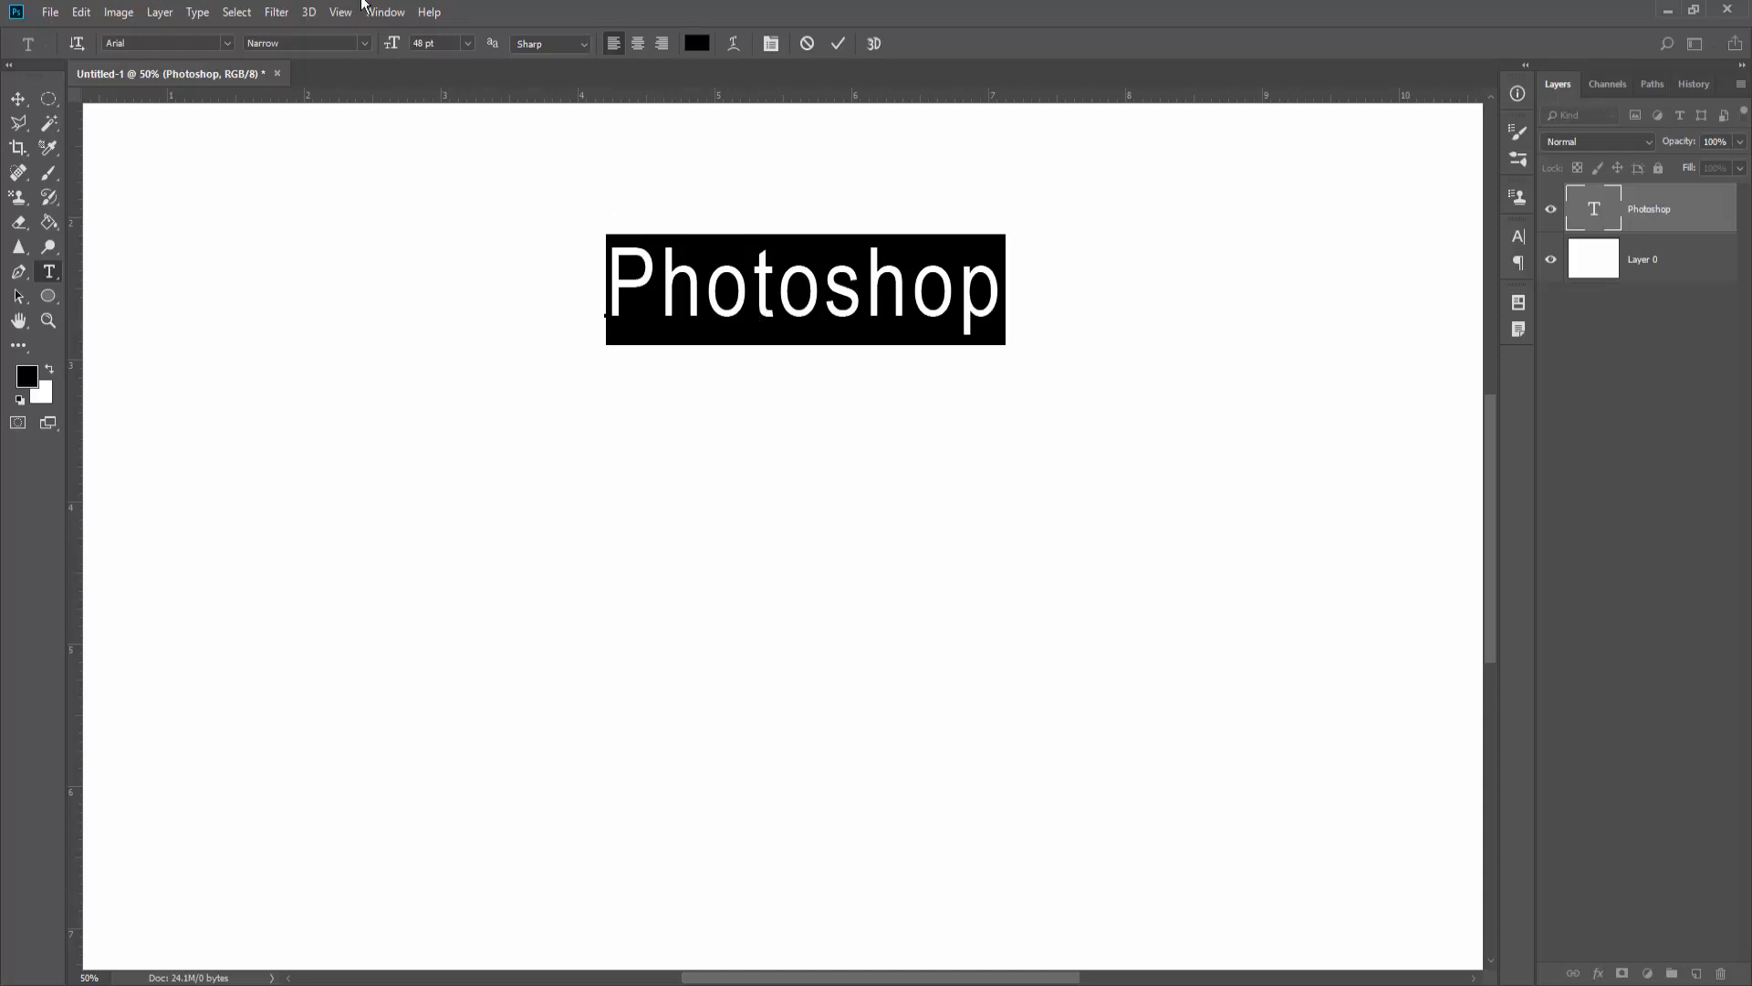
click(226, 43)
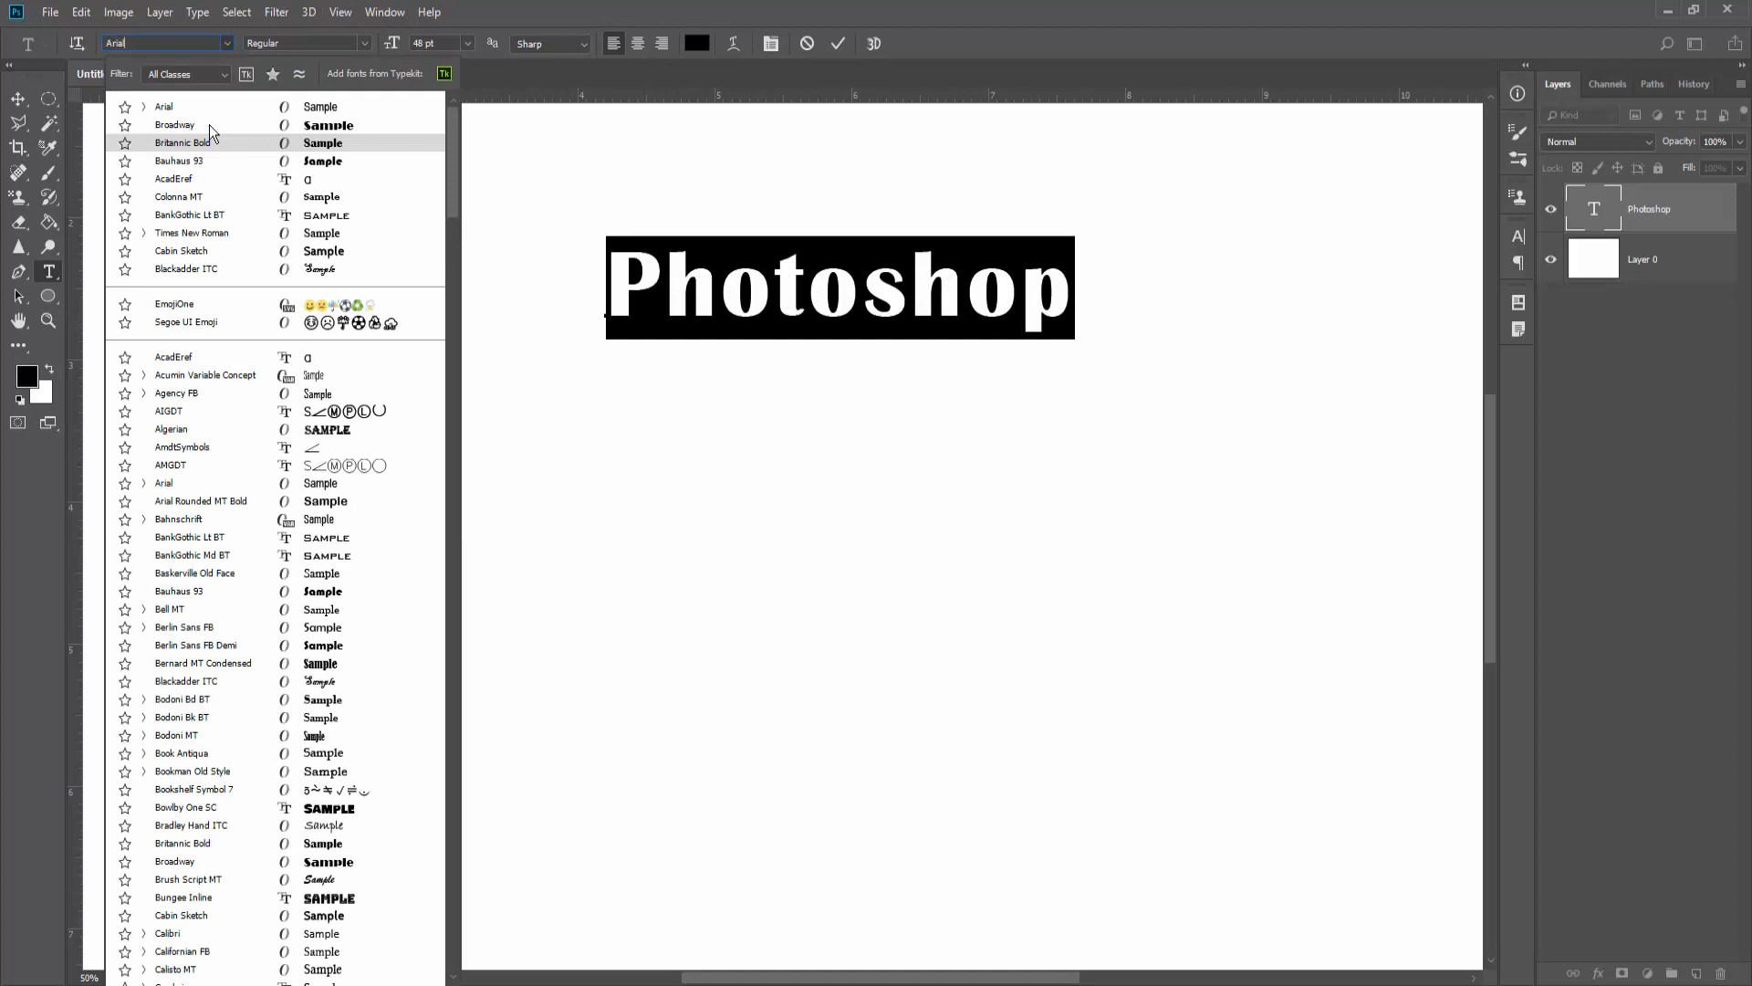
key(Down)
key(Down)
key(Down)
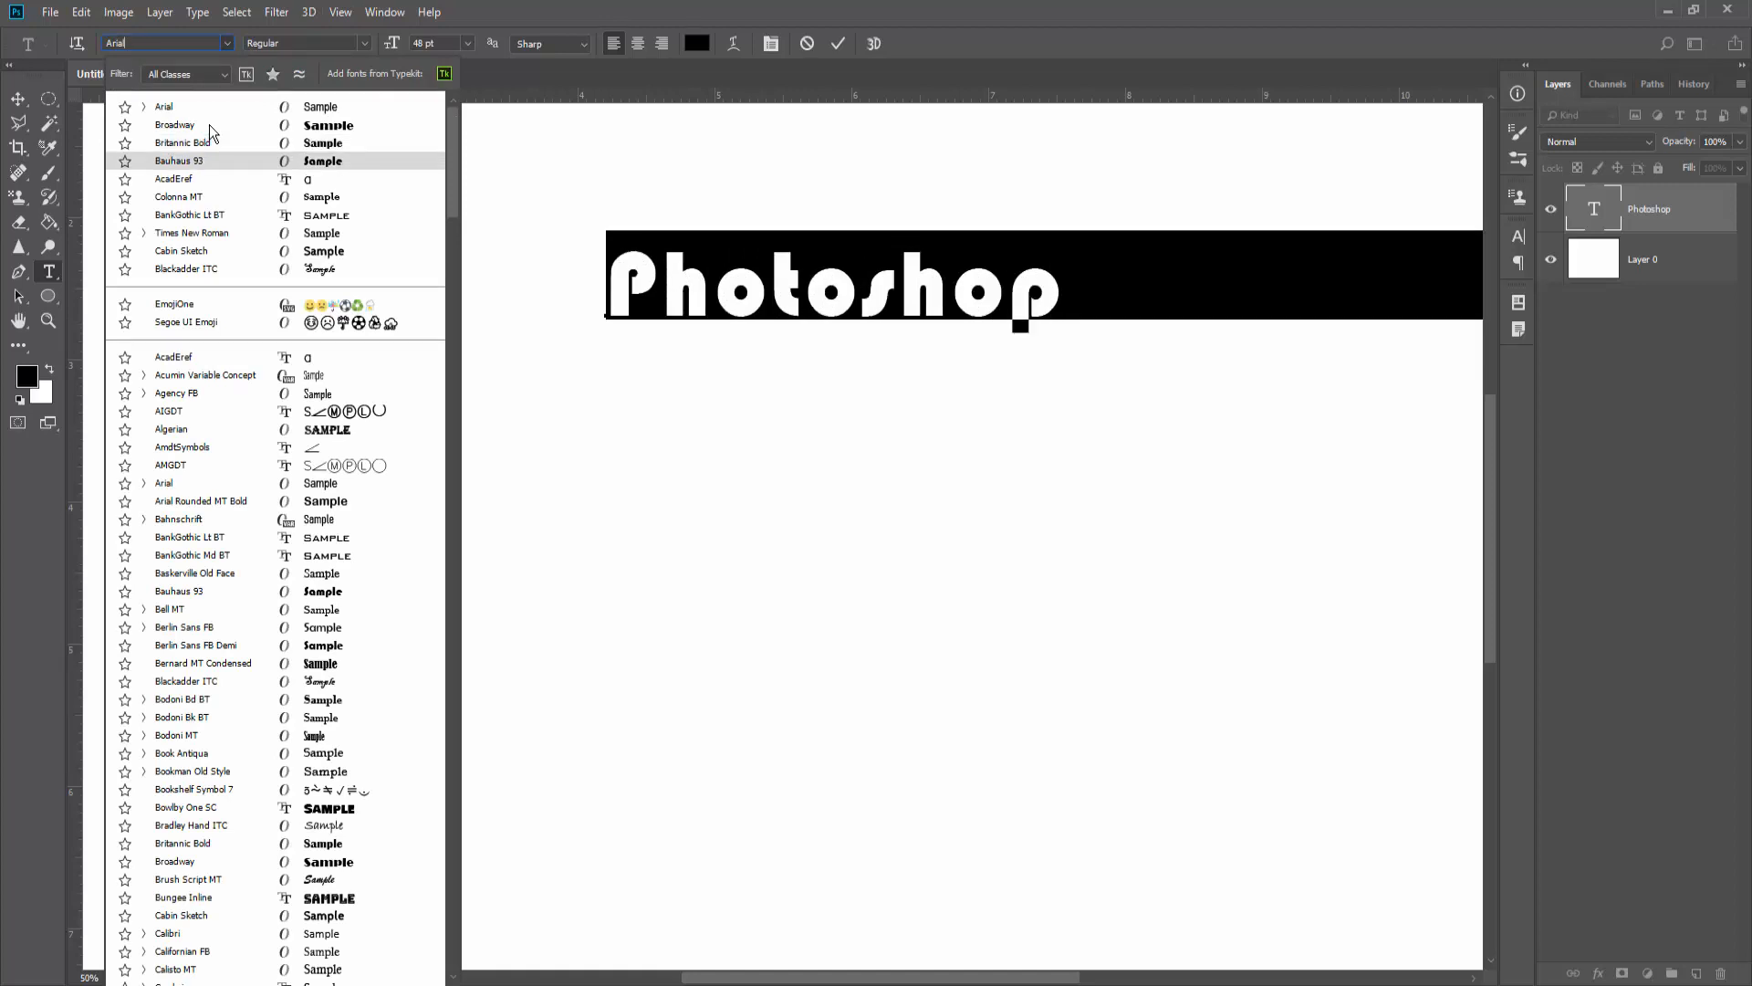
key(Down)
key(Down)
key(Down)
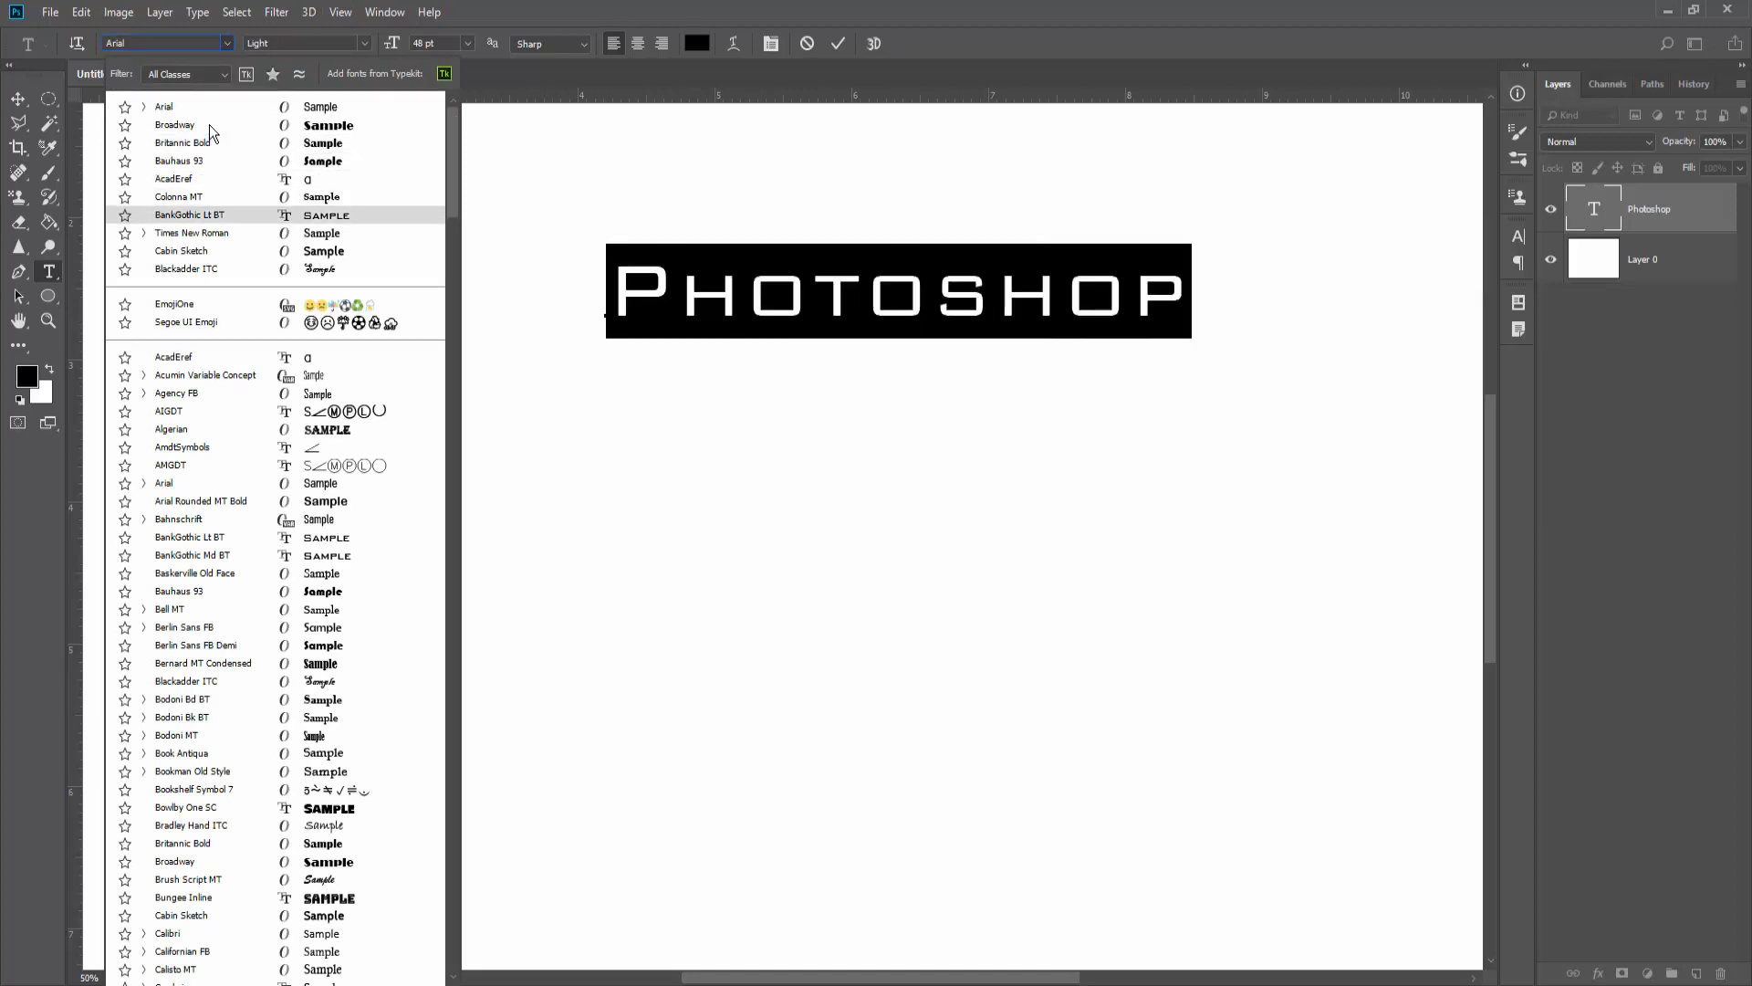
key(Down)
key(Down)
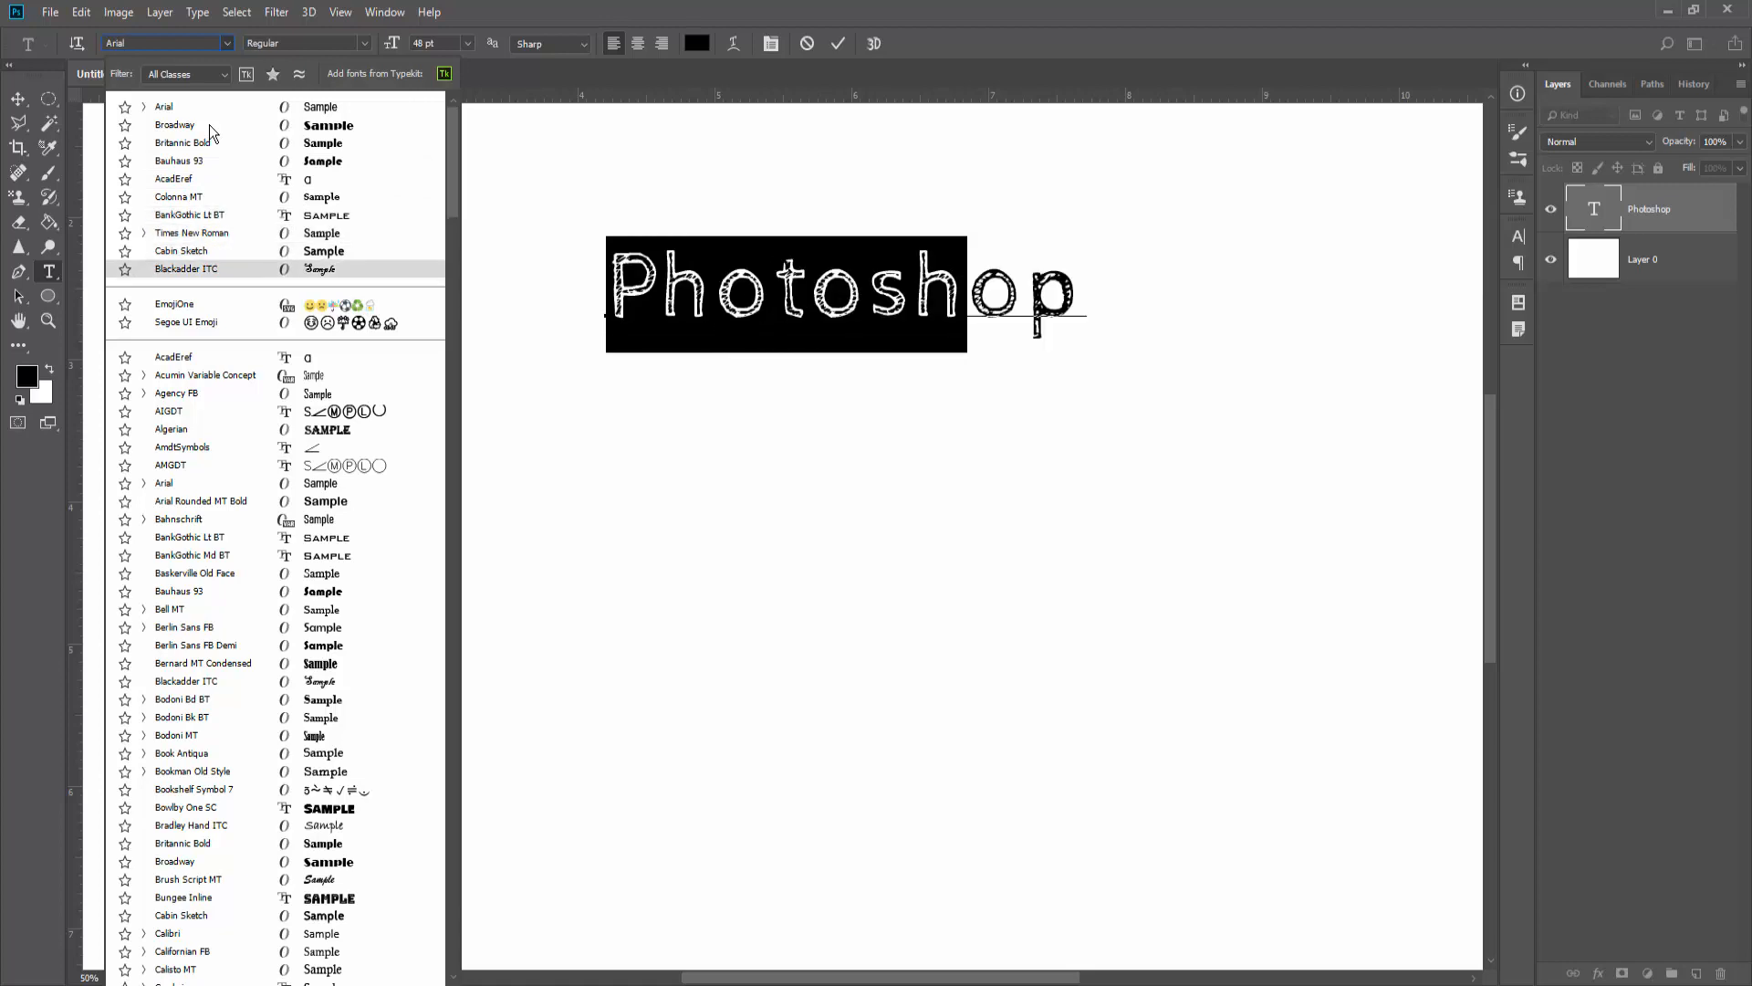
key(Down)
key(Down)
key(Down)
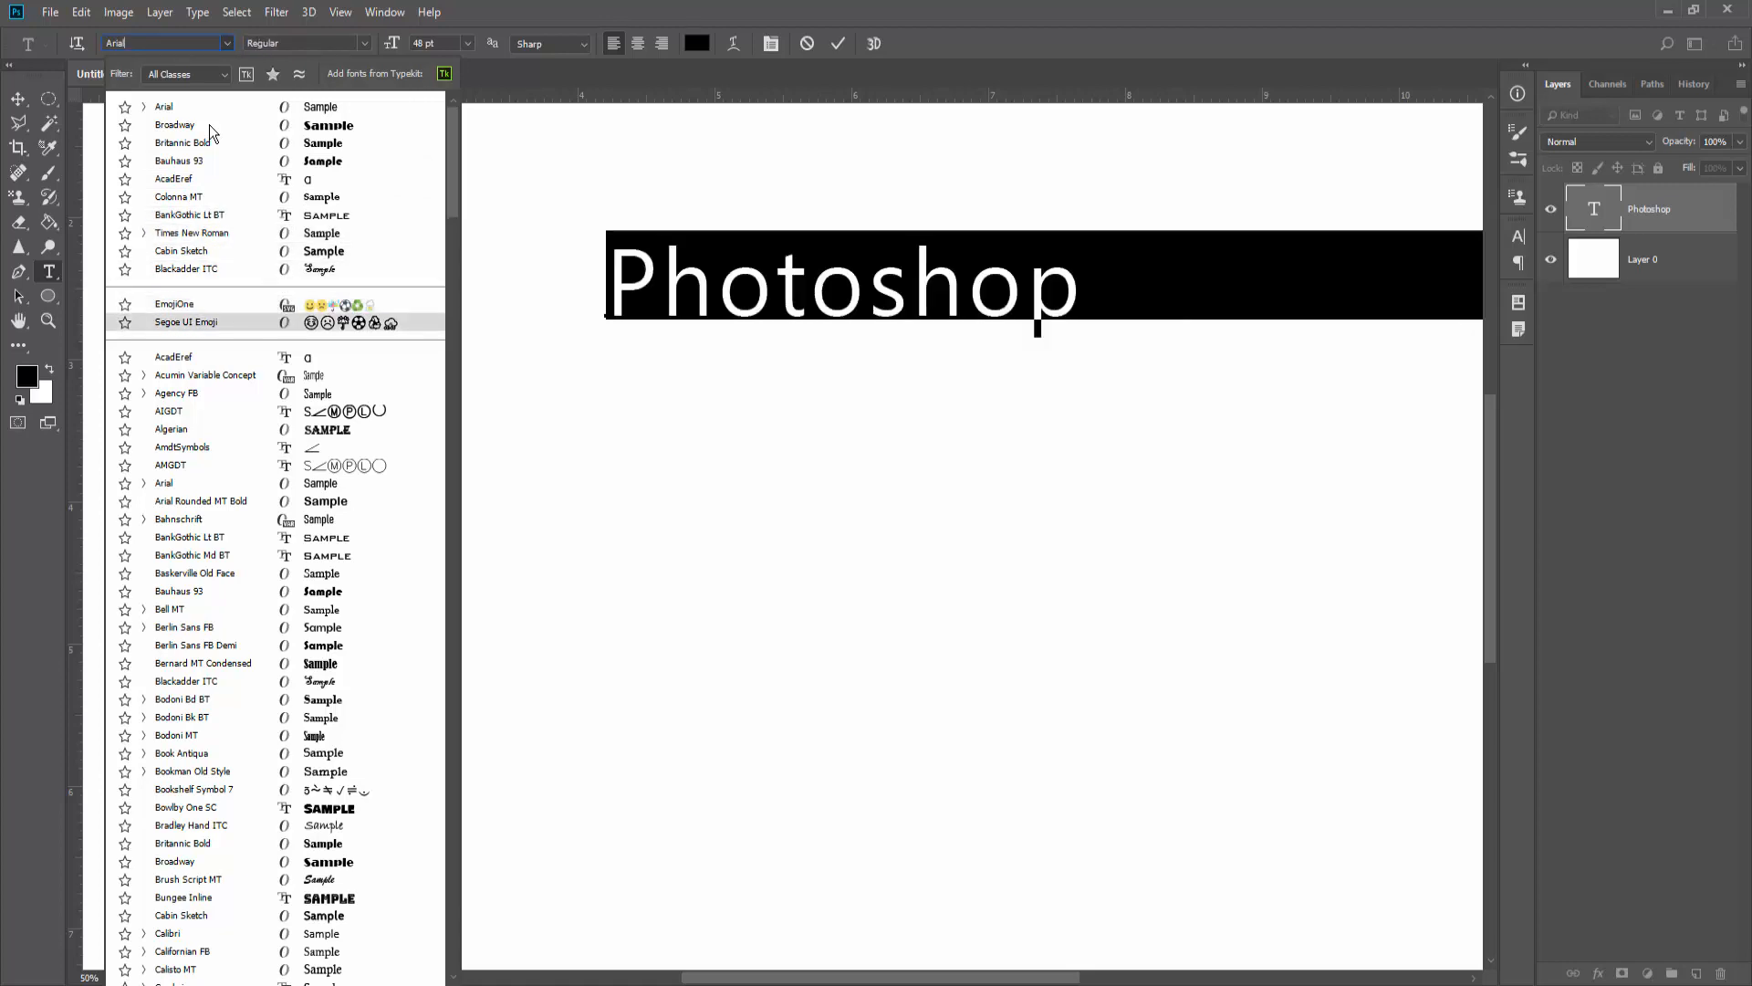
key(Down)
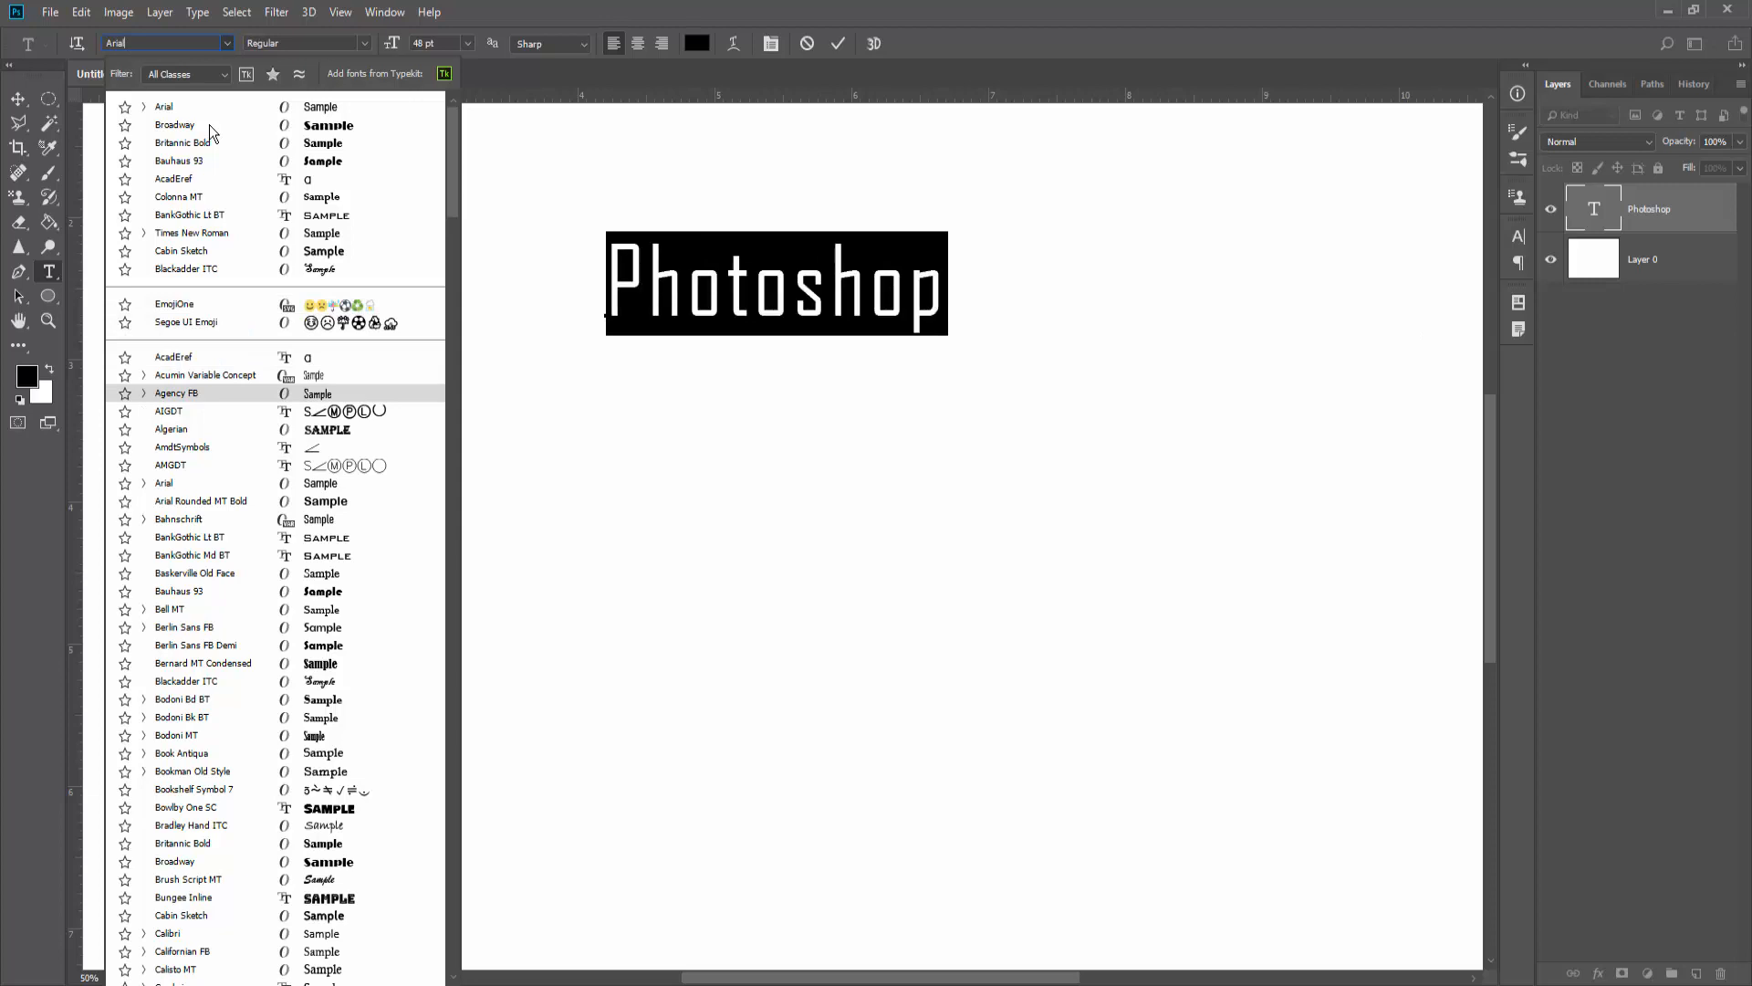
key(Down)
key(Down)
key(Down)
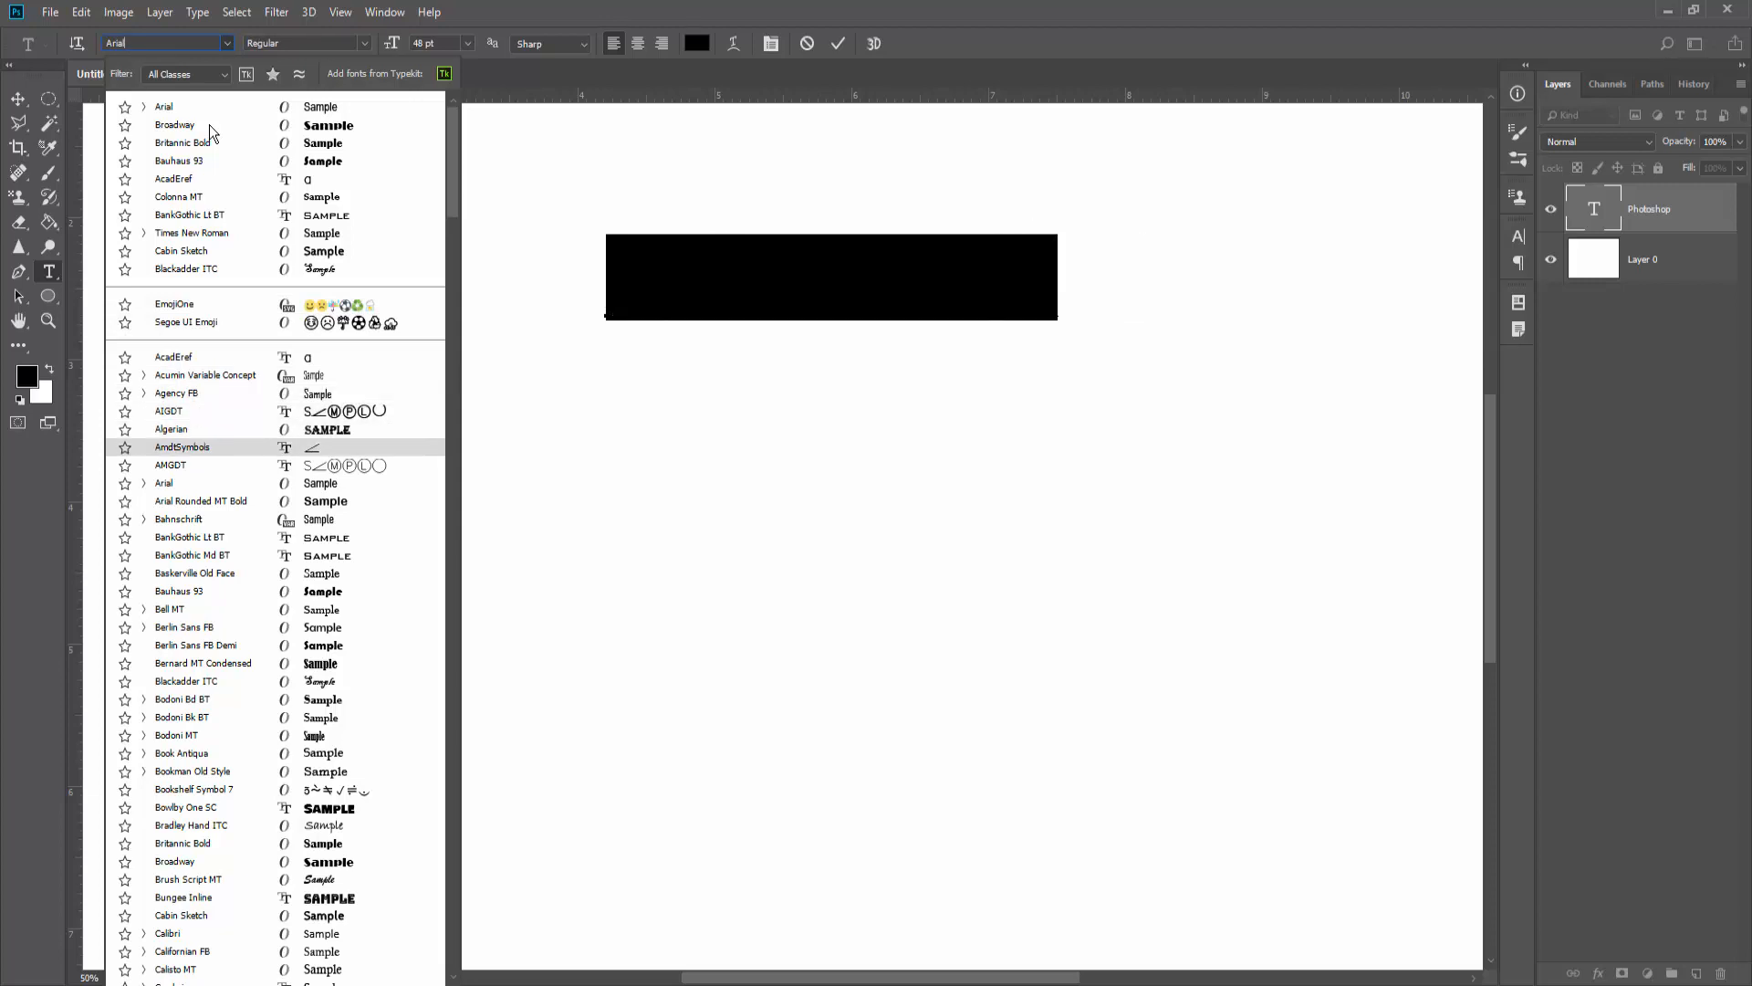
key(Up)
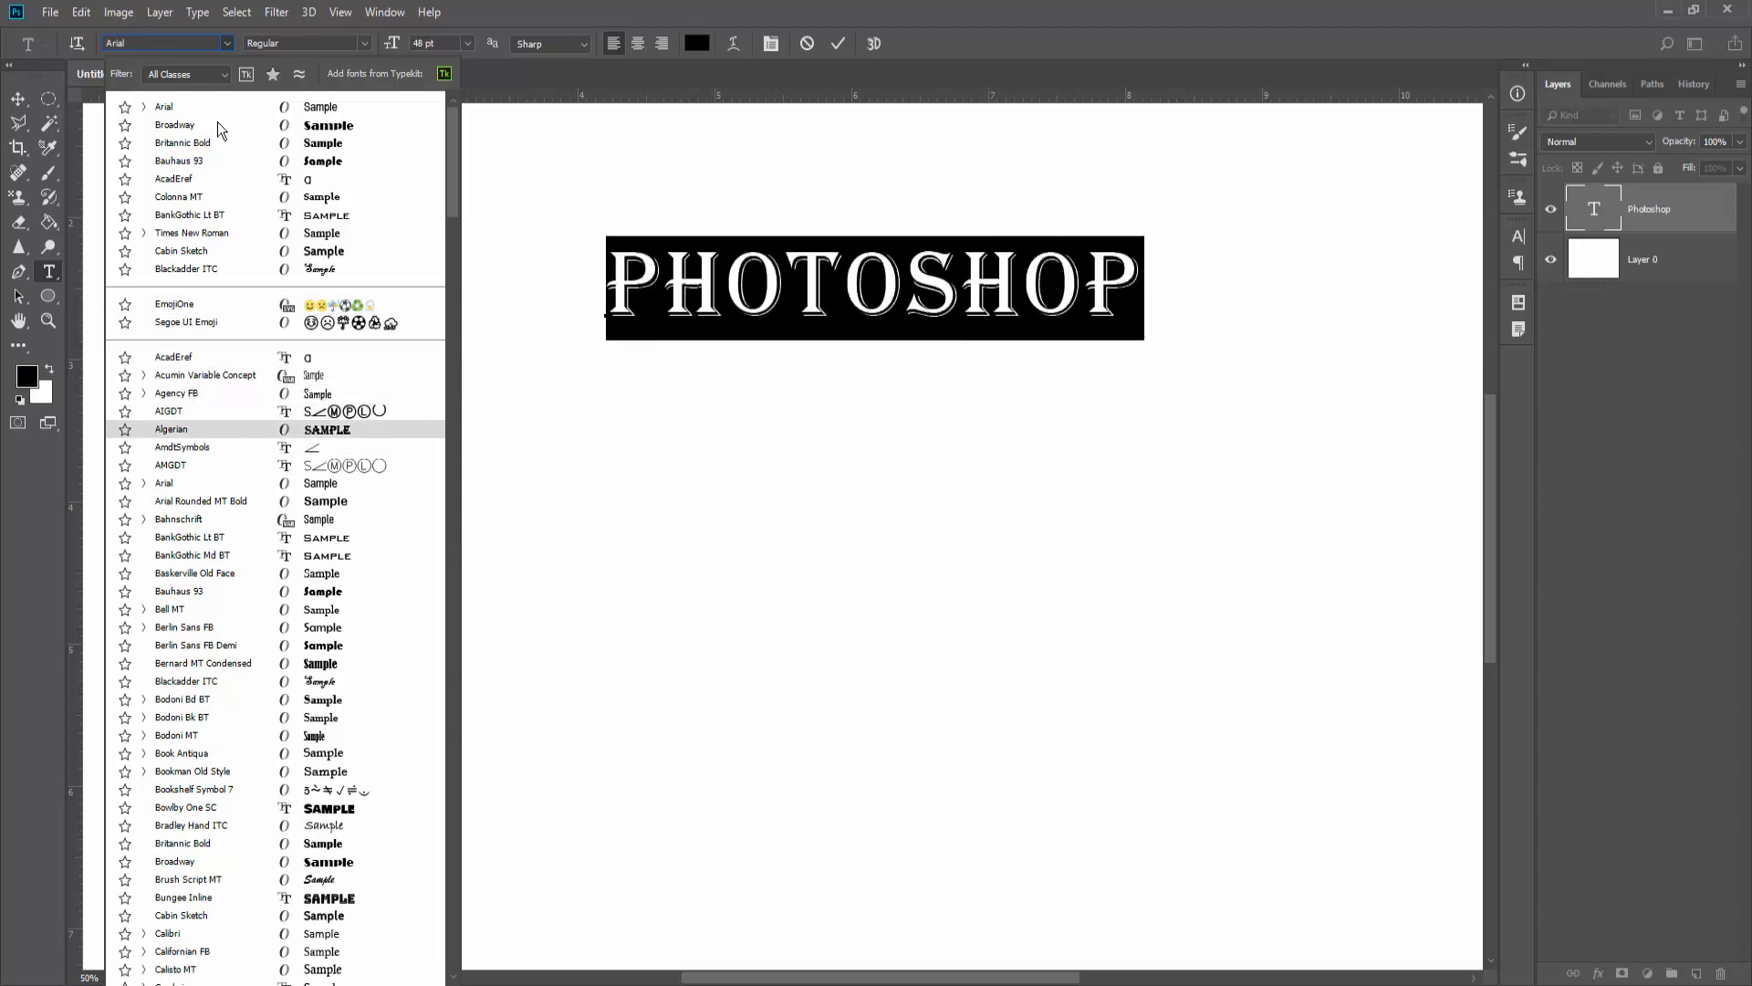
click(187, 430)
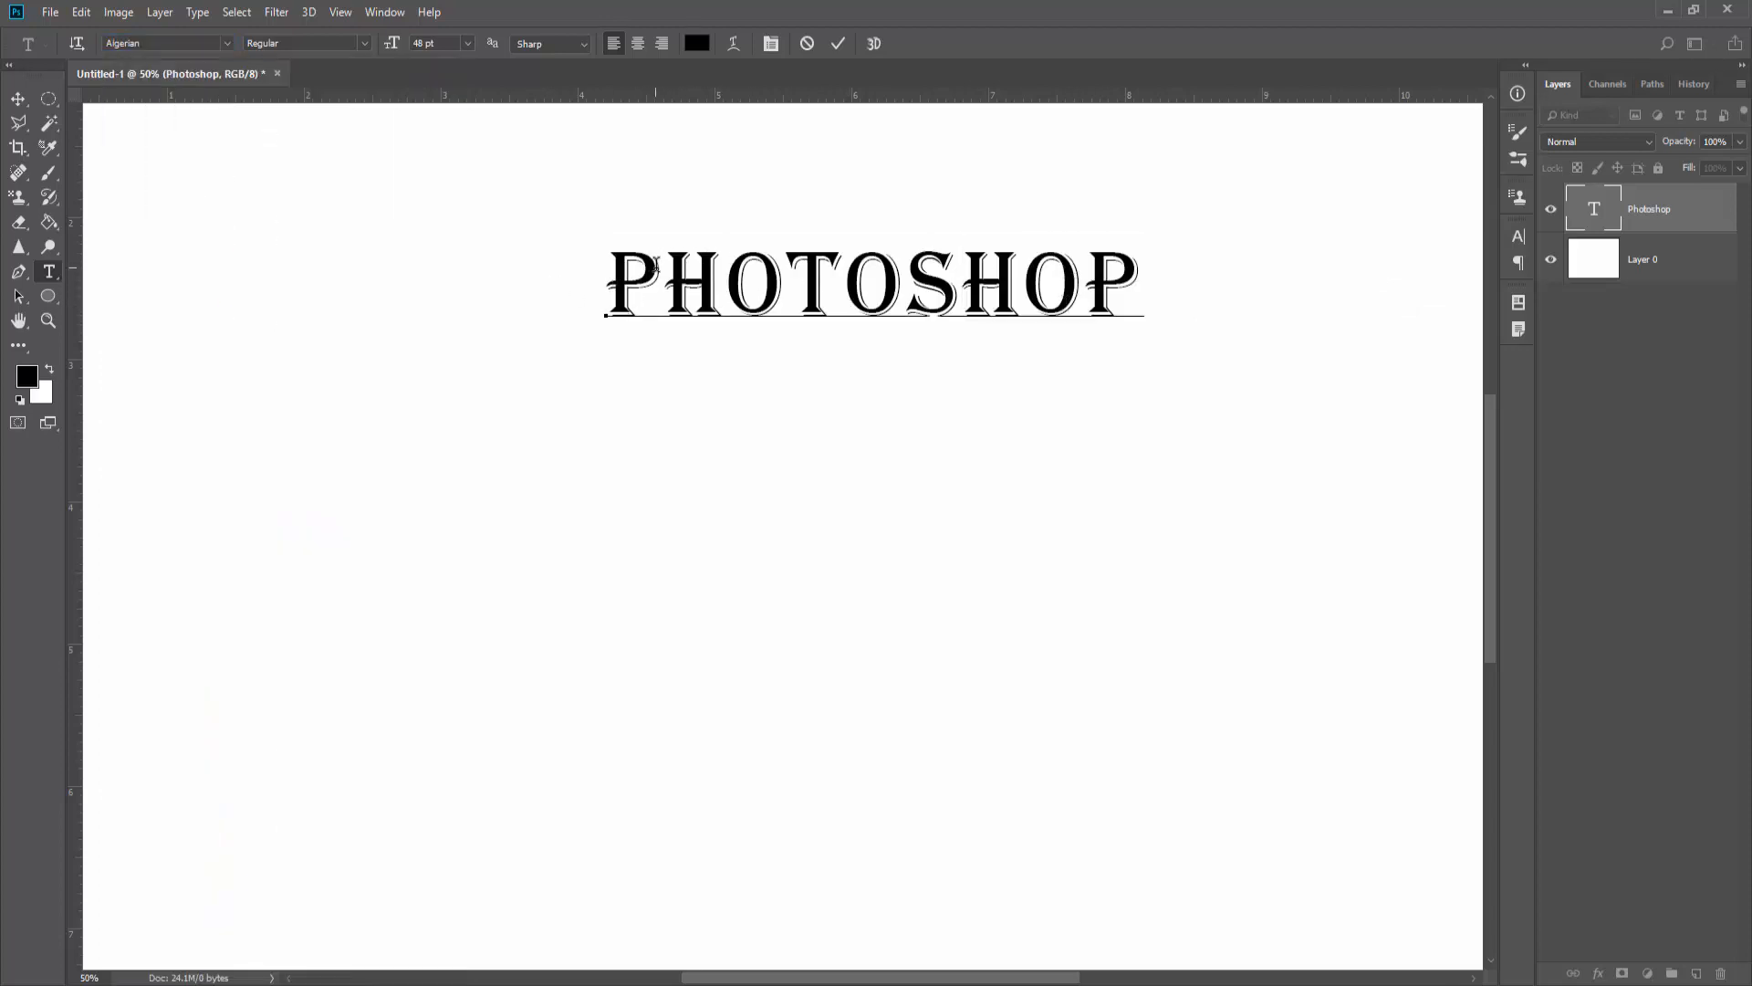
- Check the font styles available for the whole "Photoshop" text and change its font to Arial
drag(1134, 289, 605, 290)
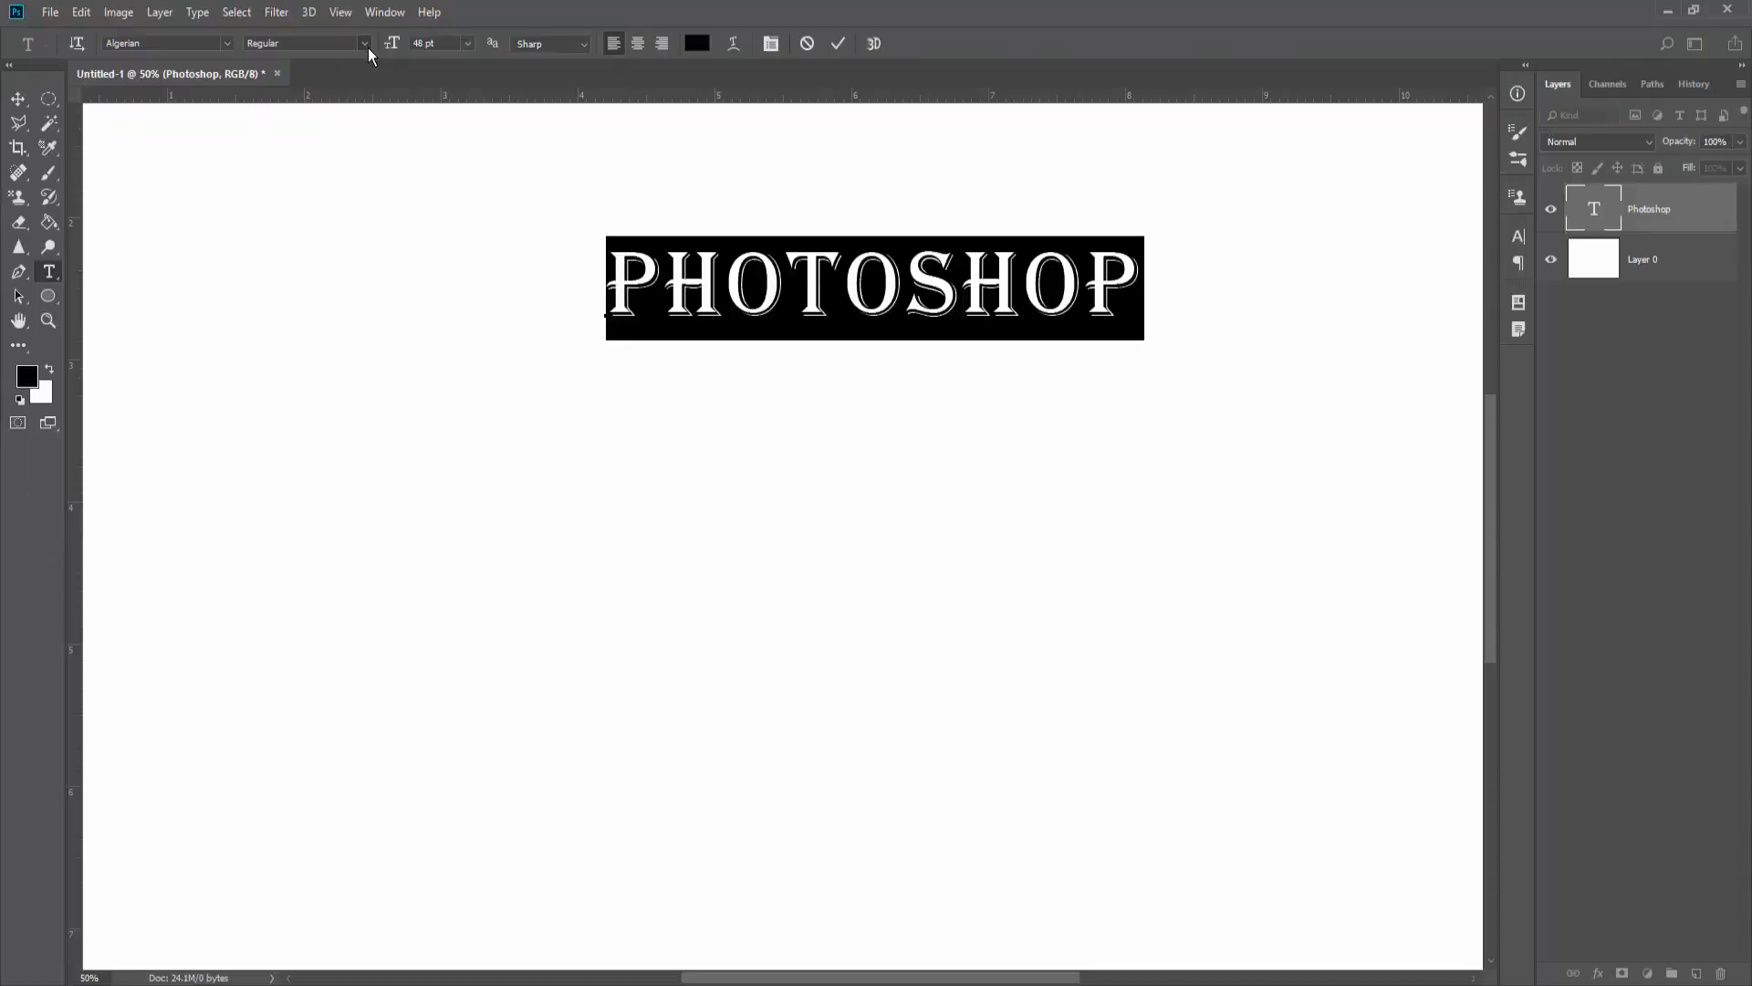
click(1072, 129)
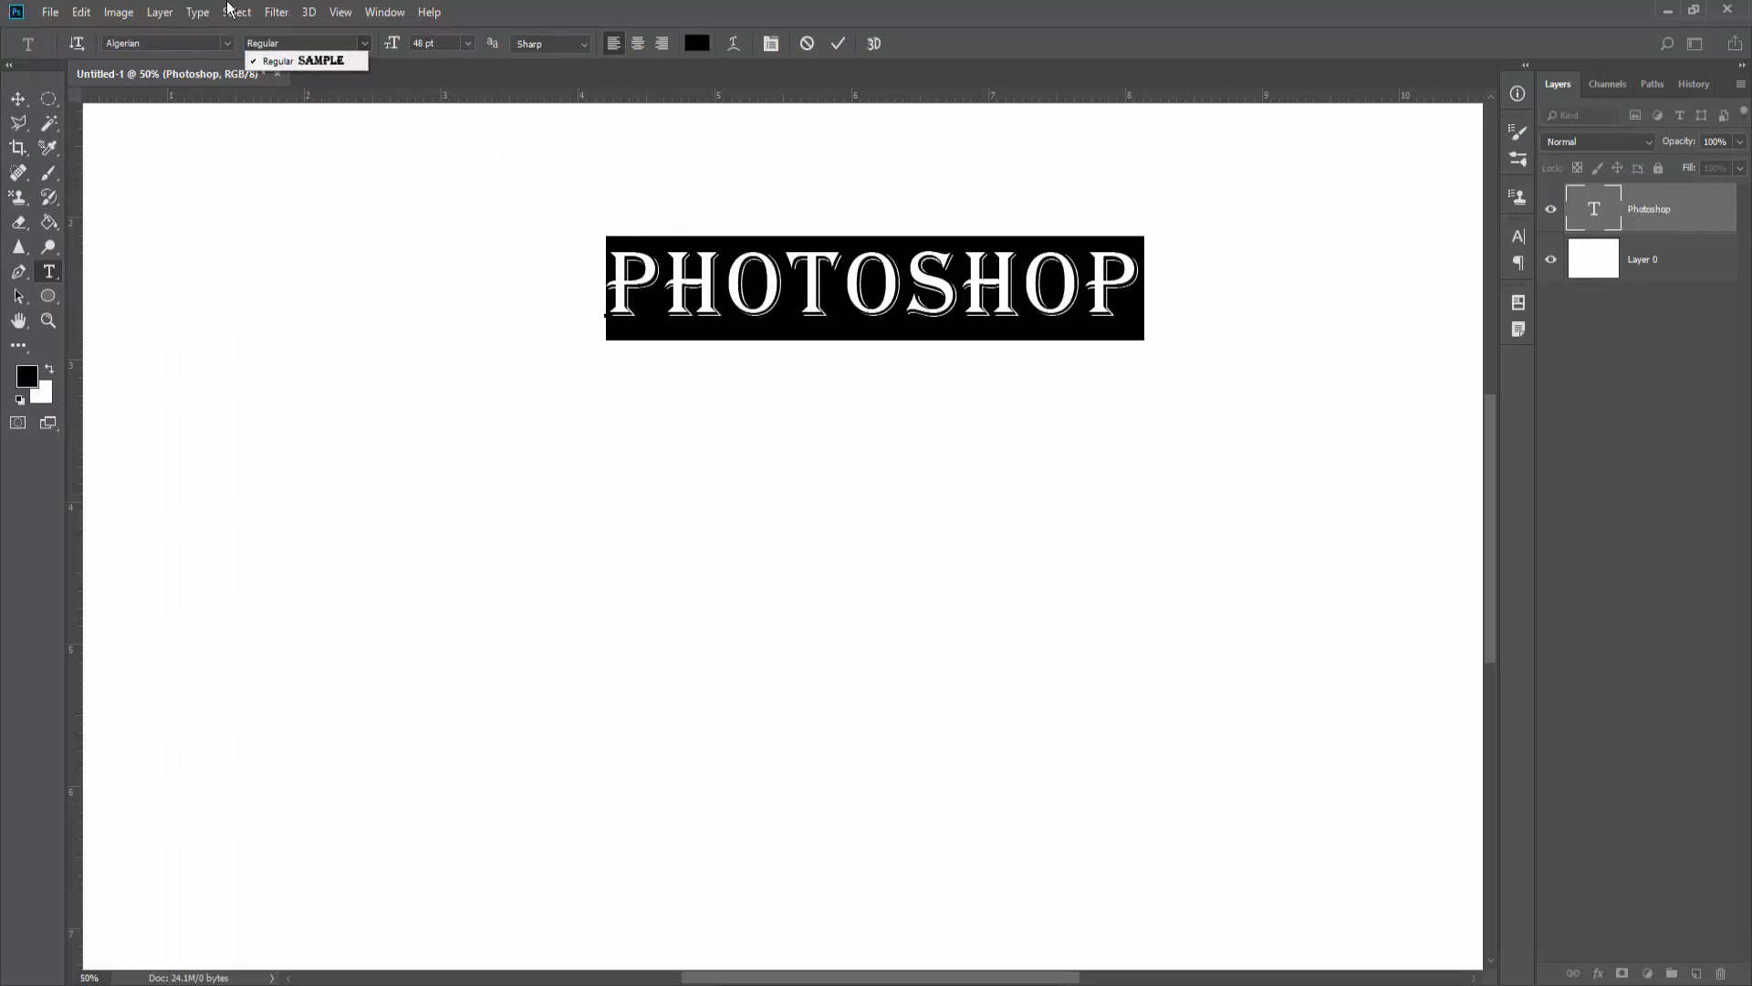
click(230, 41)
click(230, 41)
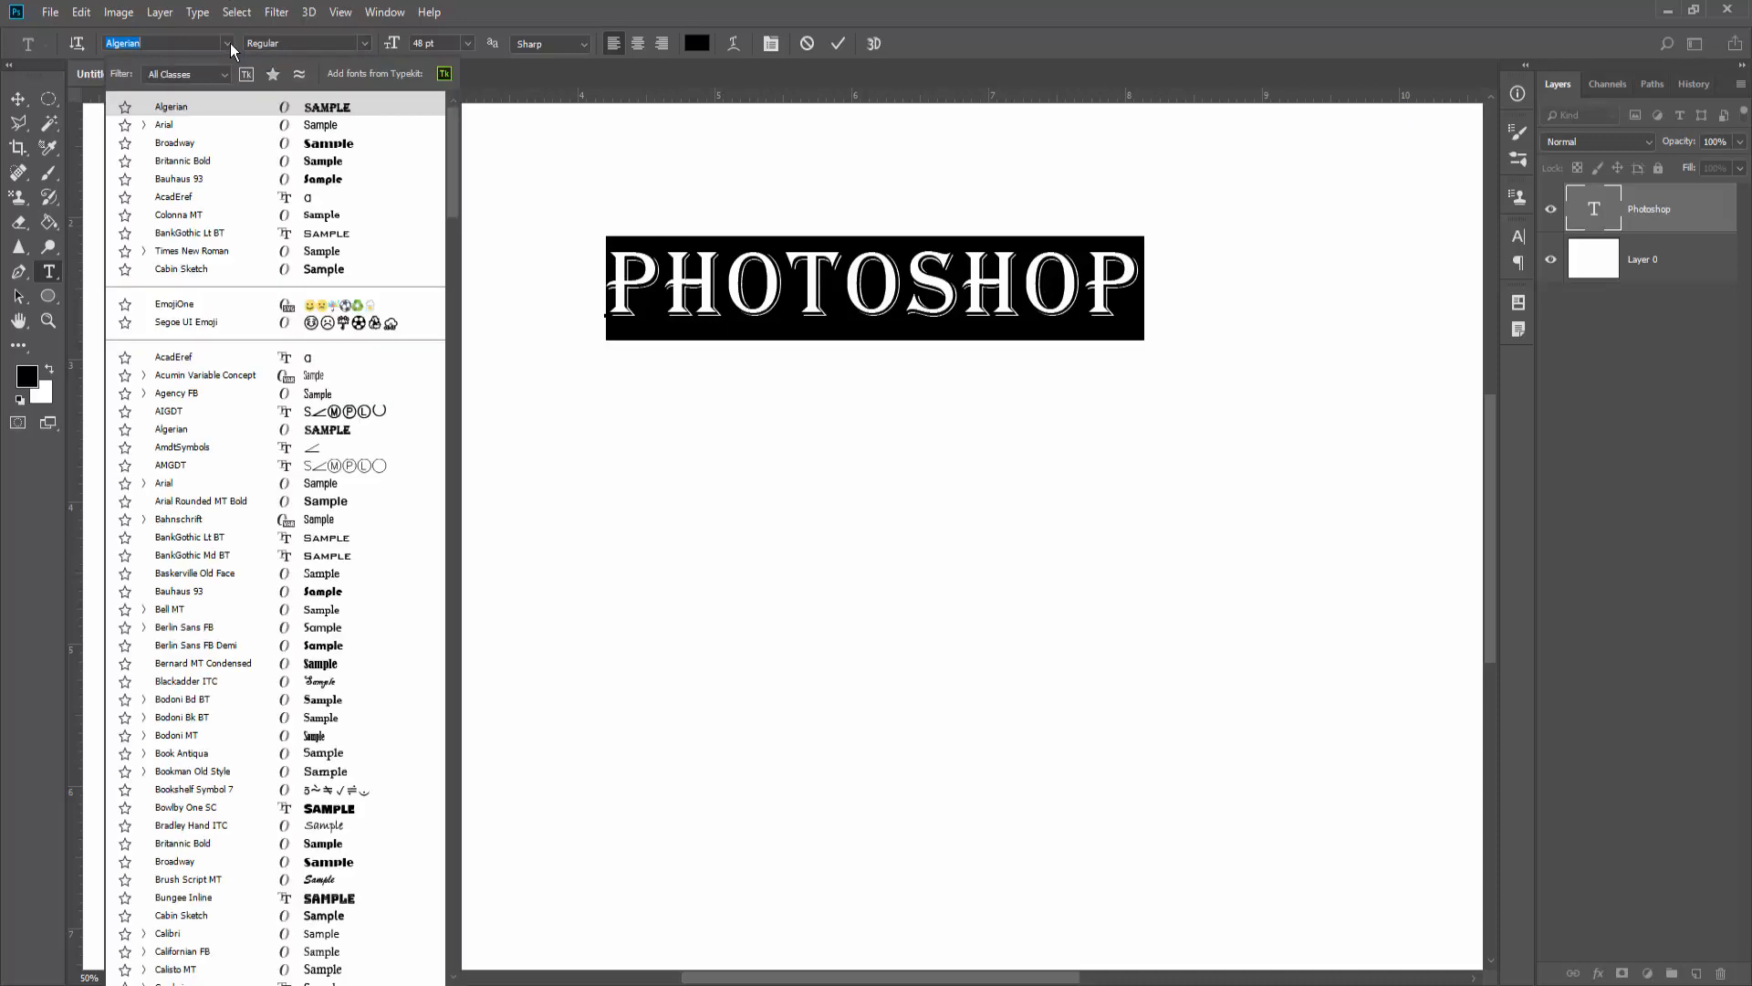
click(174, 124)
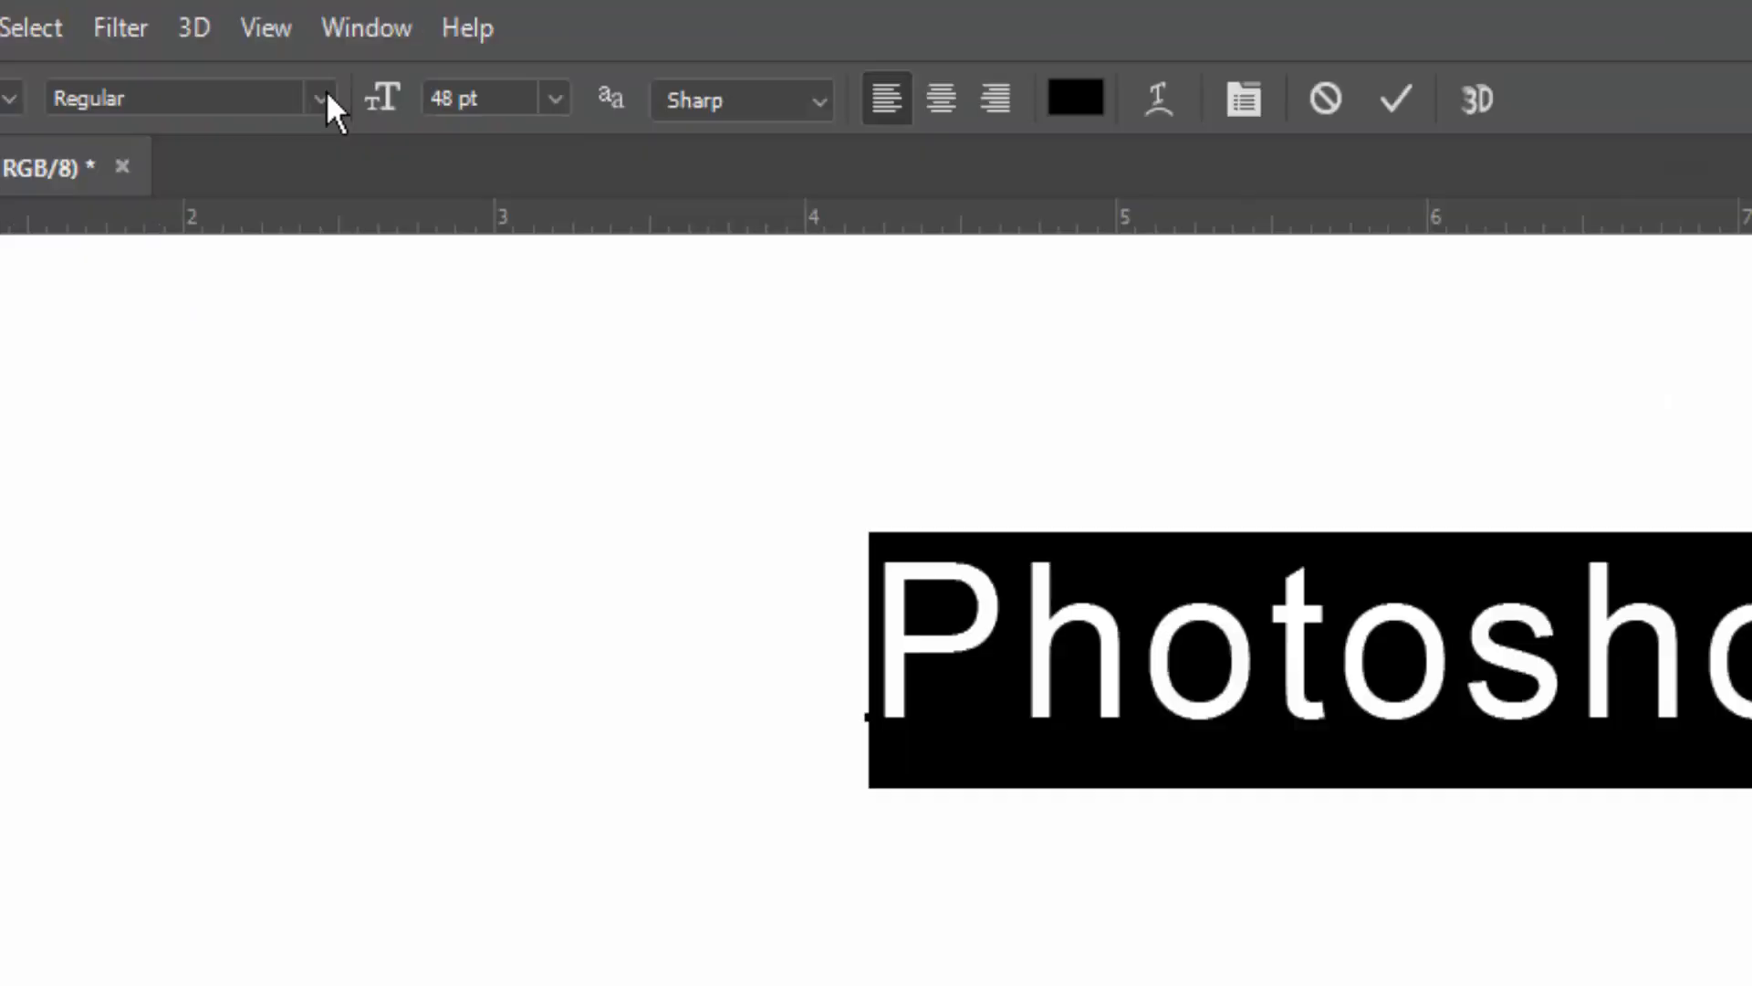
- Try the Narrow, Bold Italic and Black styles on the selected text and set its style to Bold
click(366, 41)
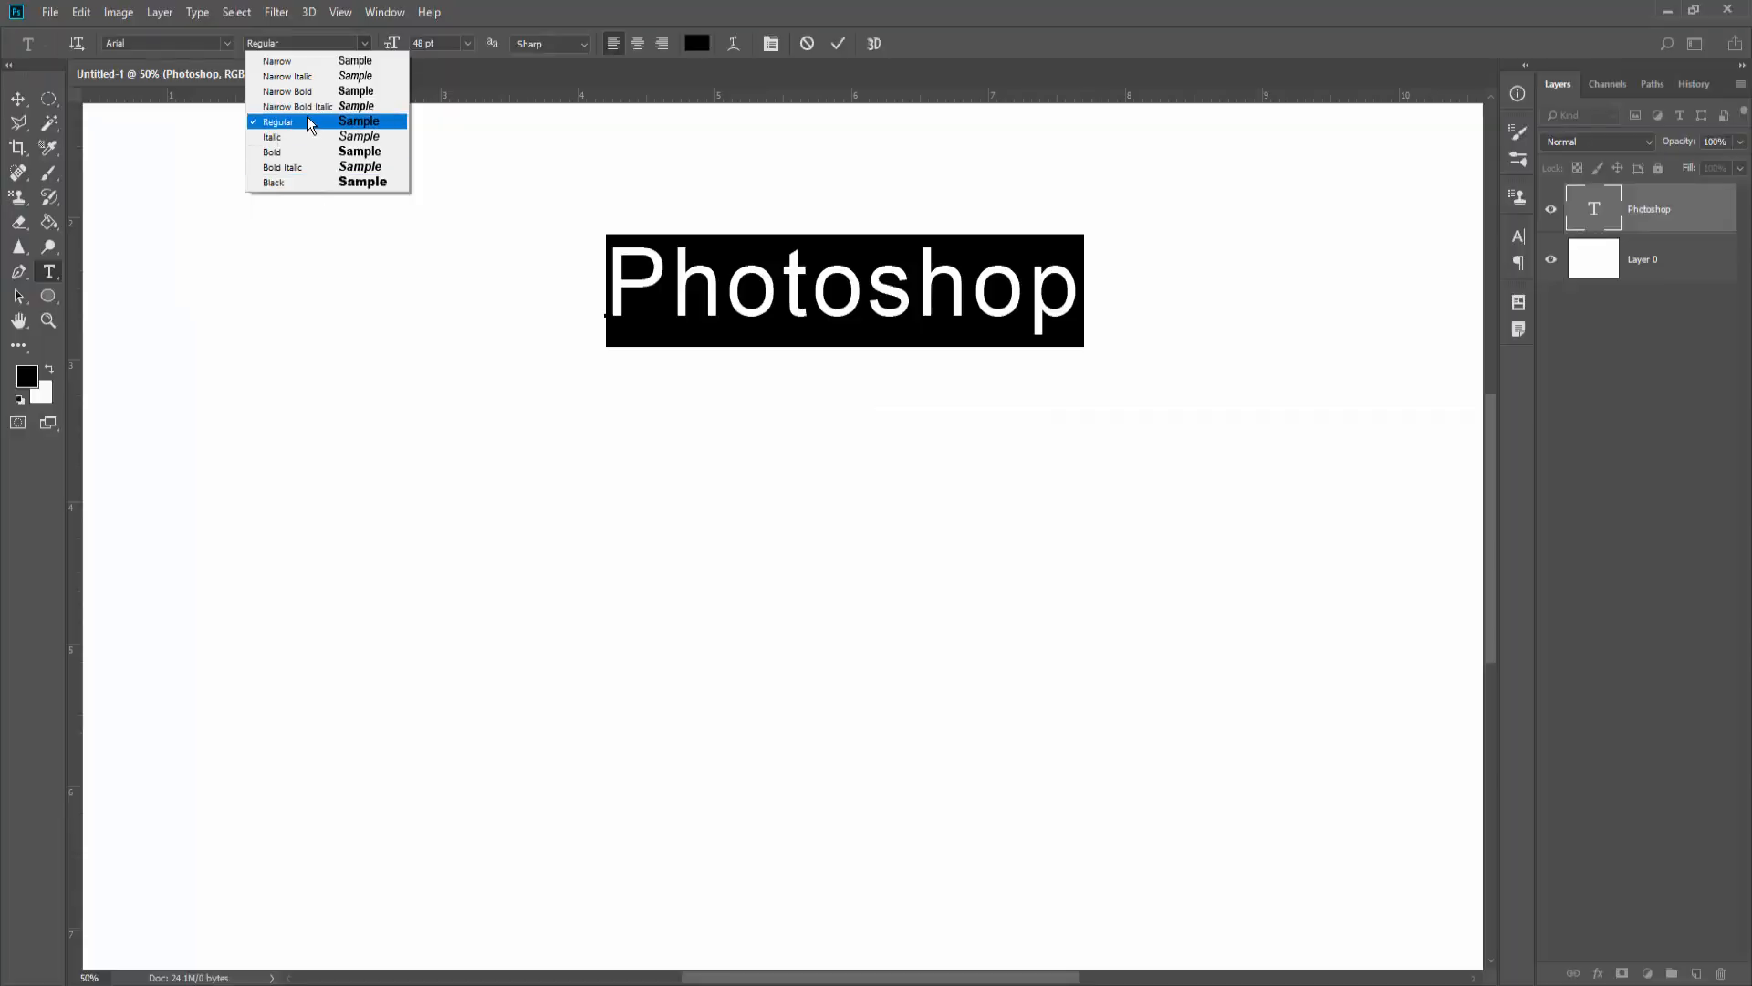
click(283, 58)
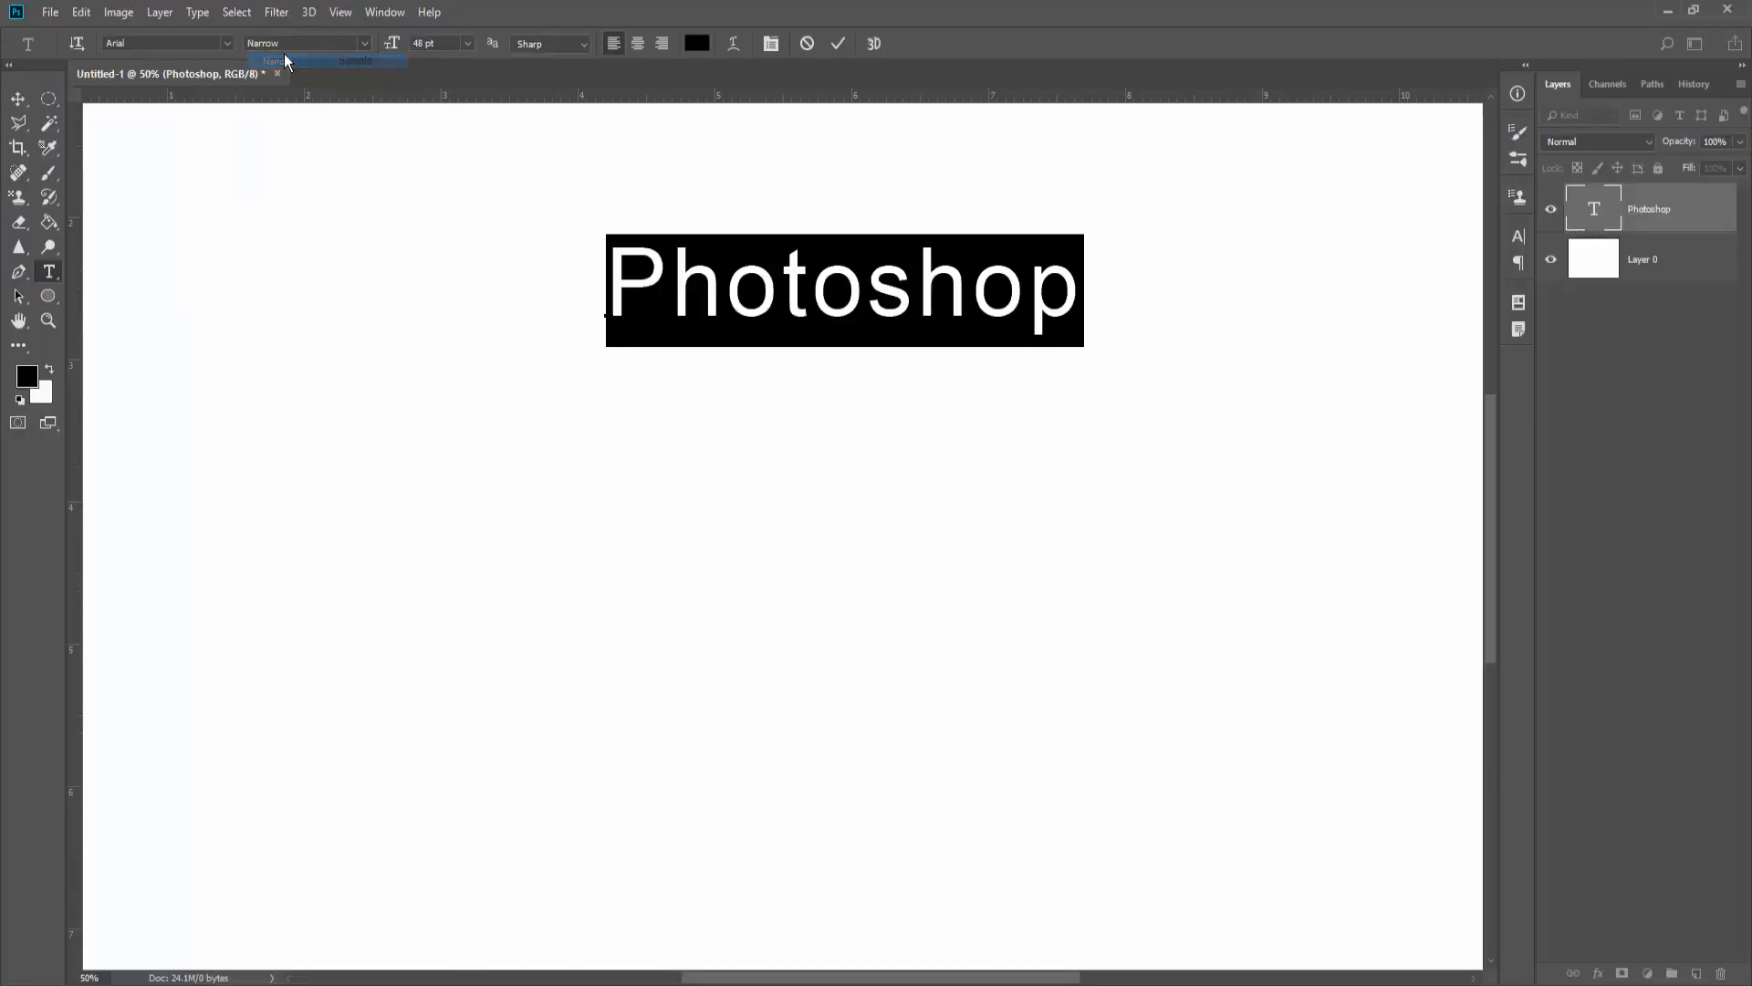
click(365, 46)
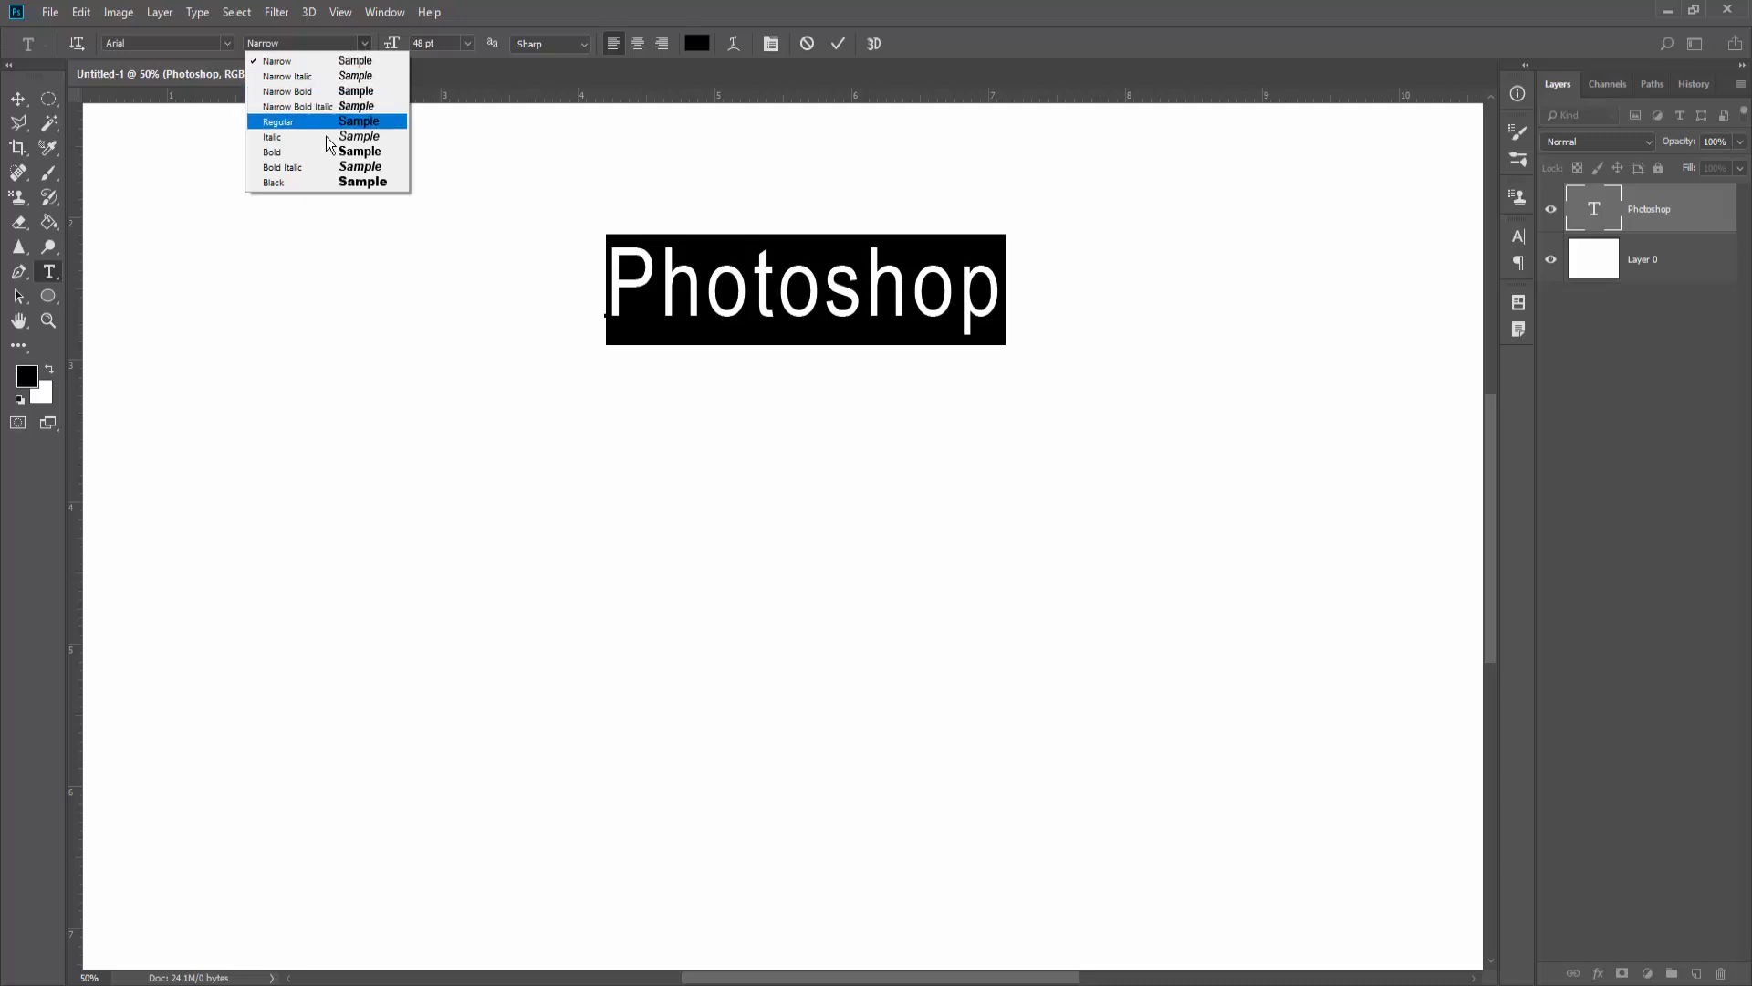
click(314, 166)
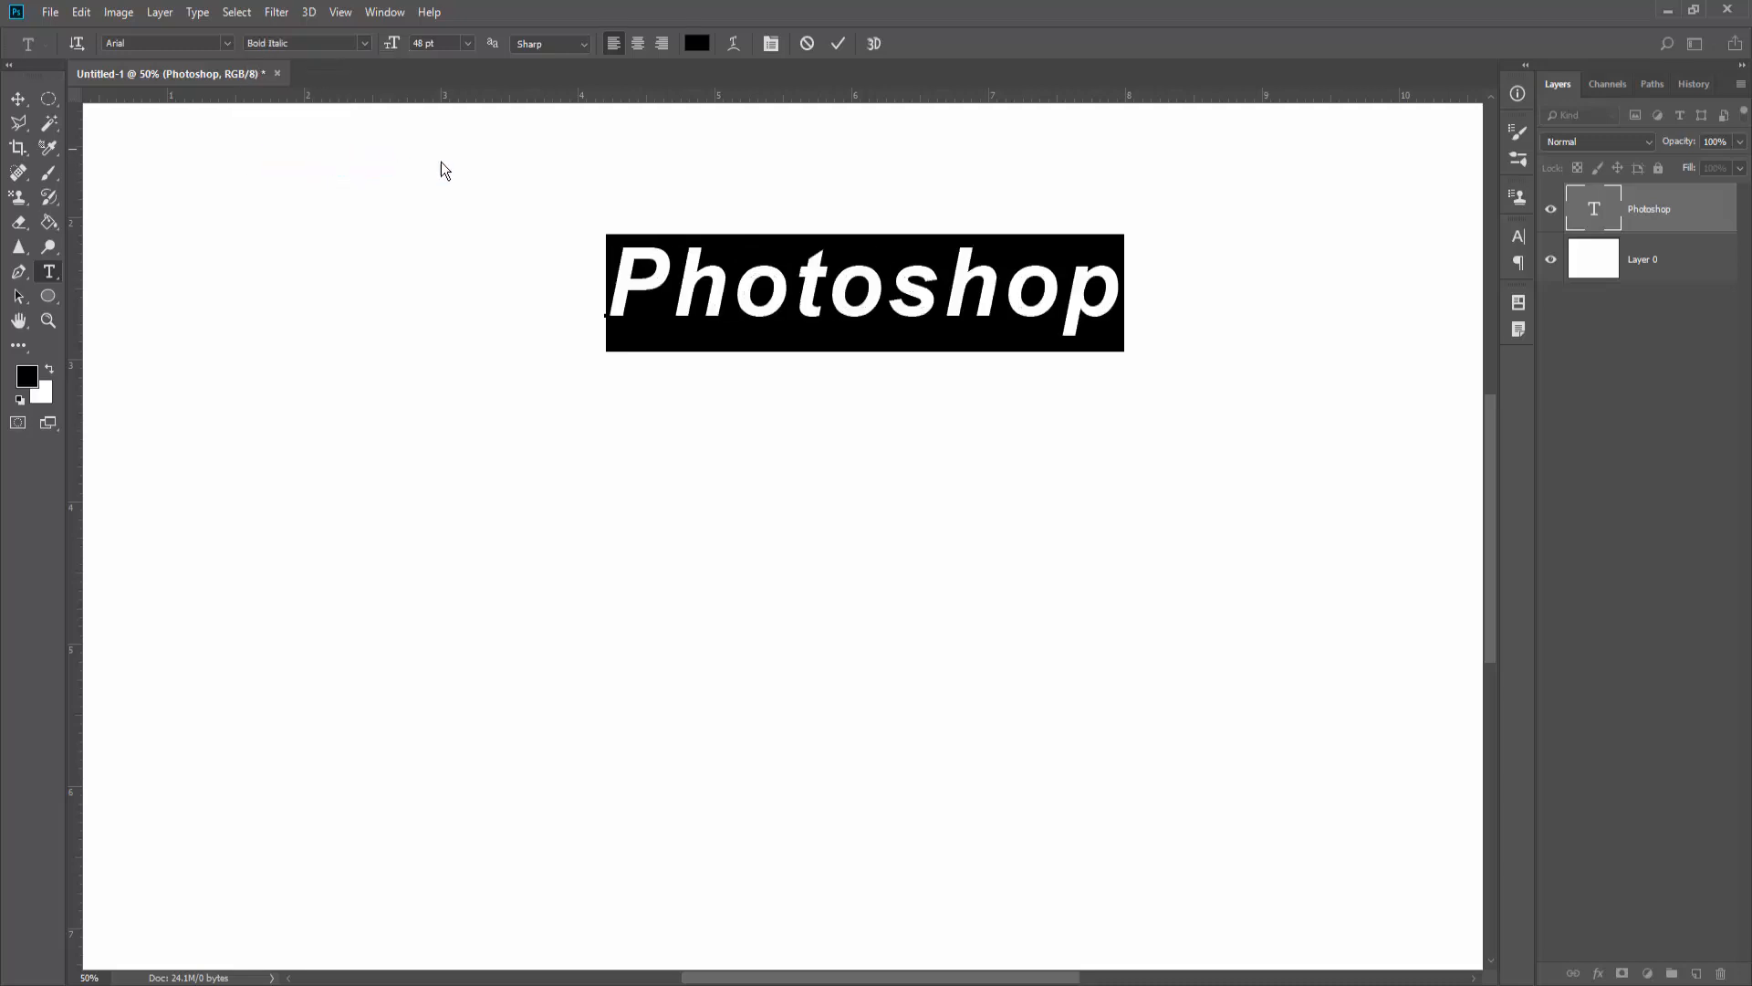
click(365, 44)
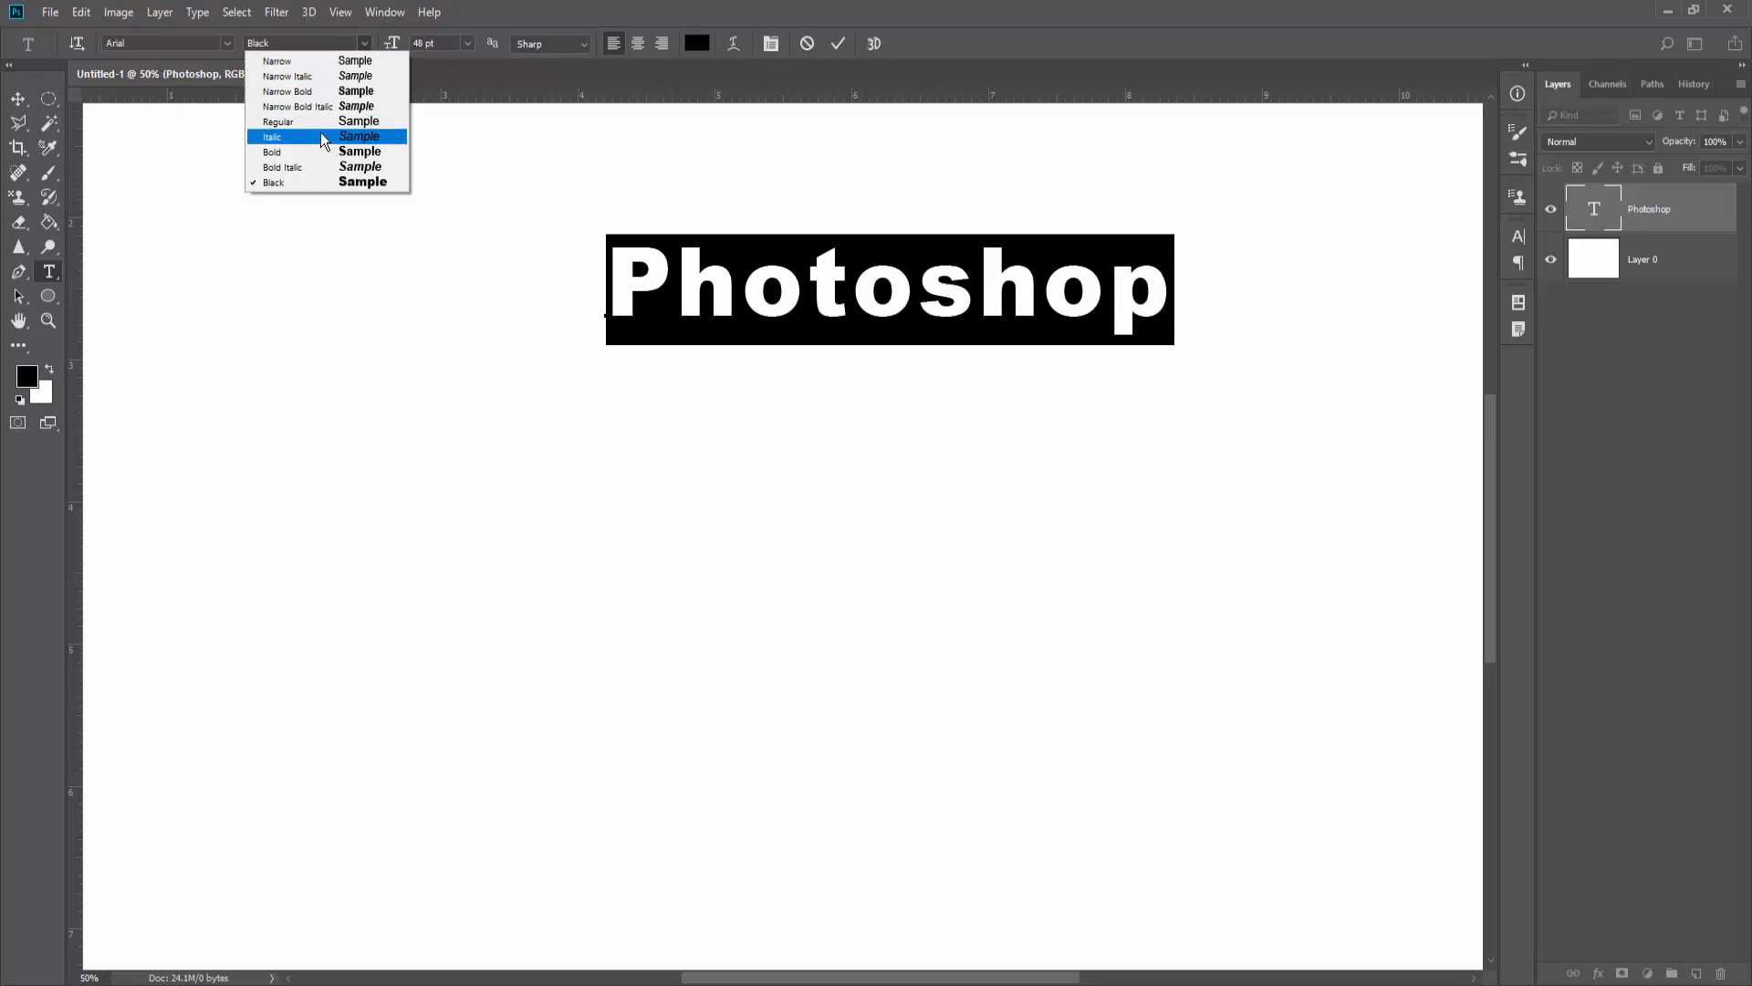
click(304, 153)
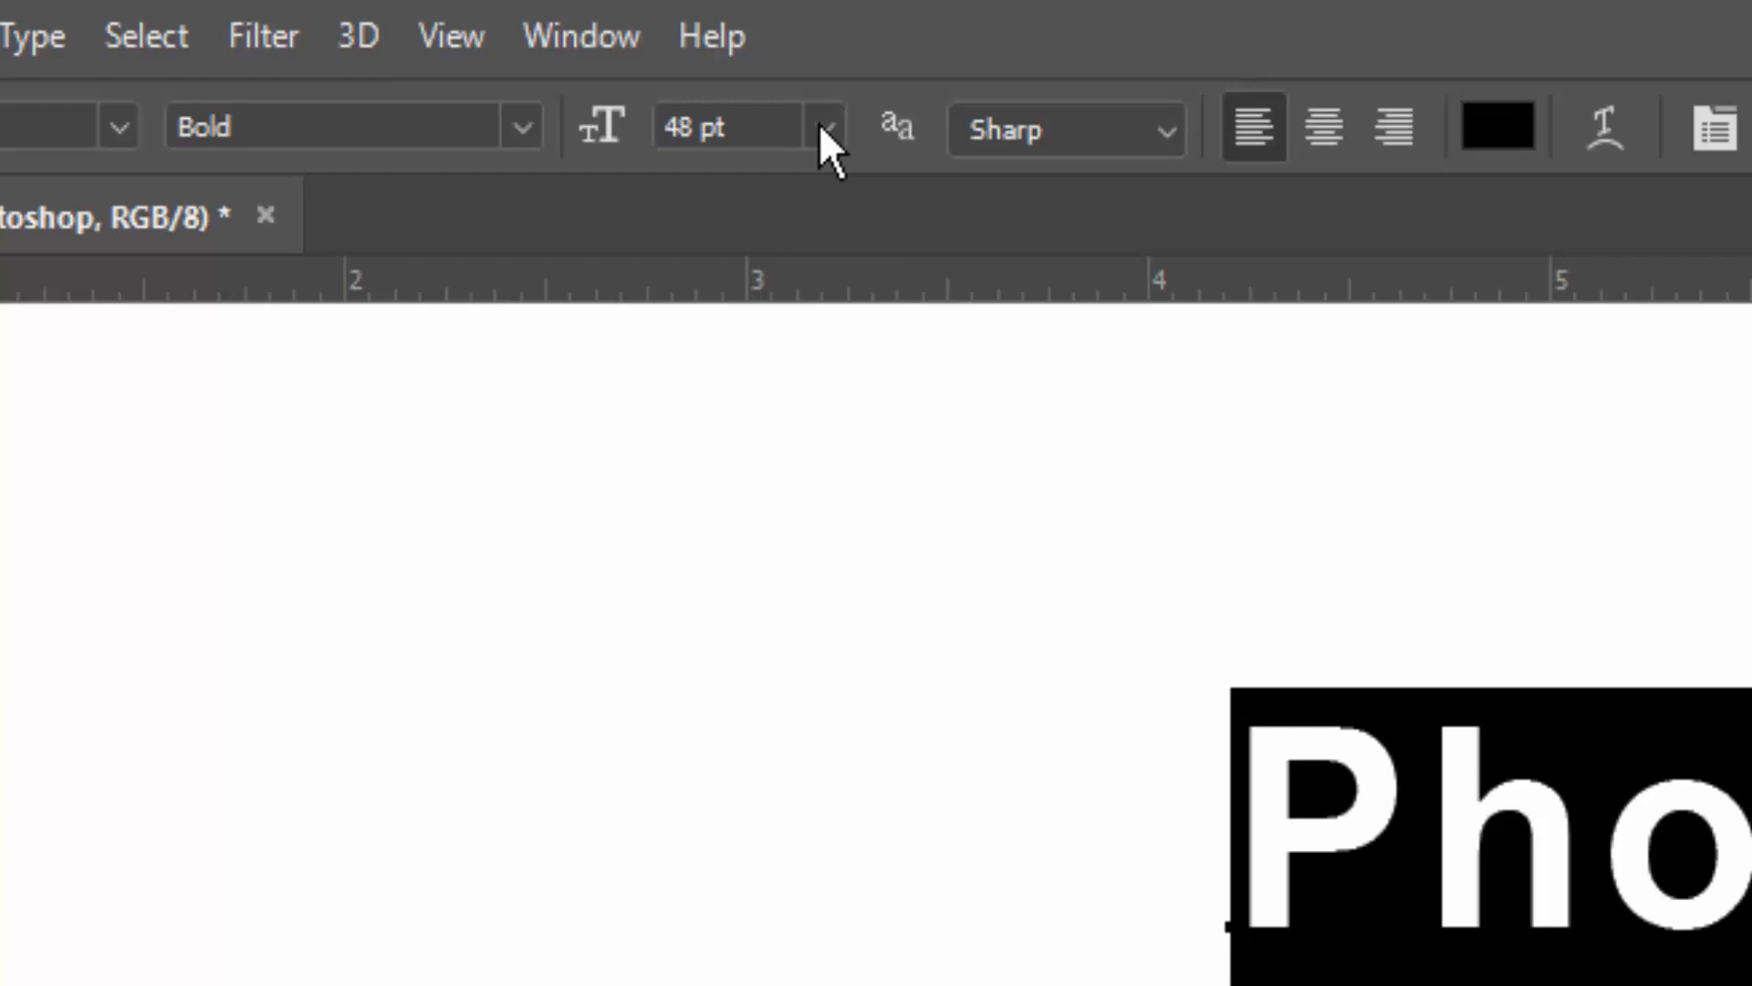
- Set the selected text's size to 60 pt and its anti-aliasing method to Sharp
click(824, 128)
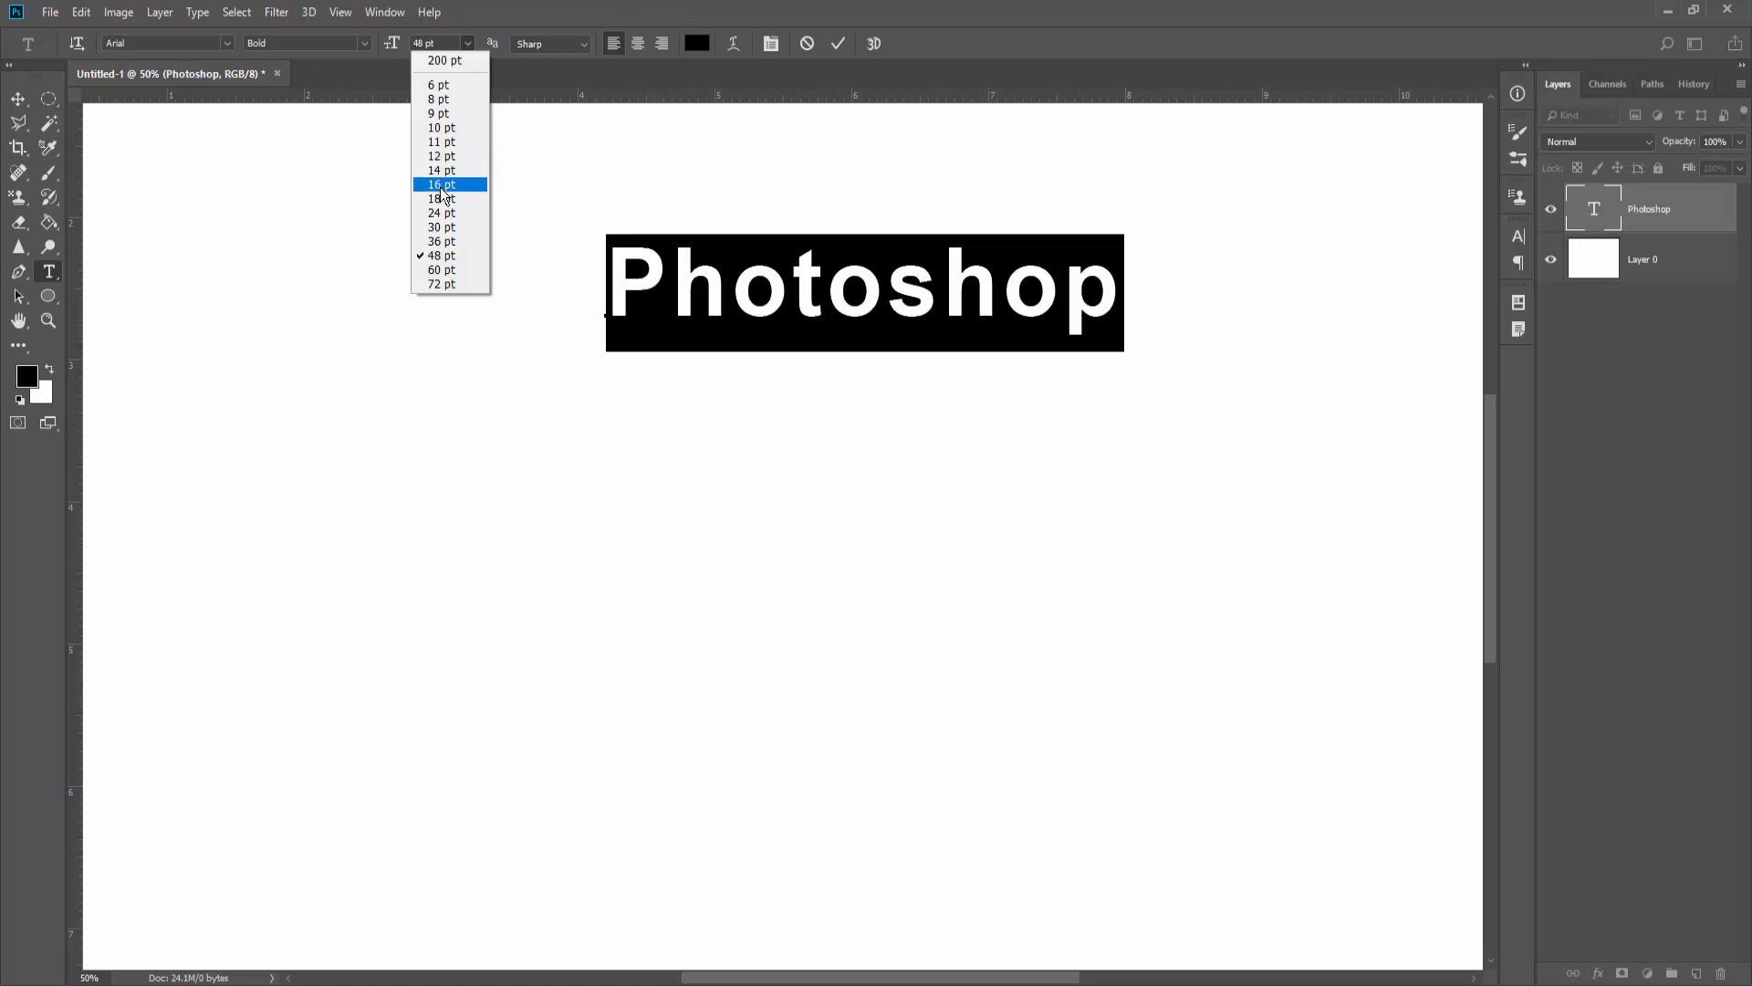
click(436, 270)
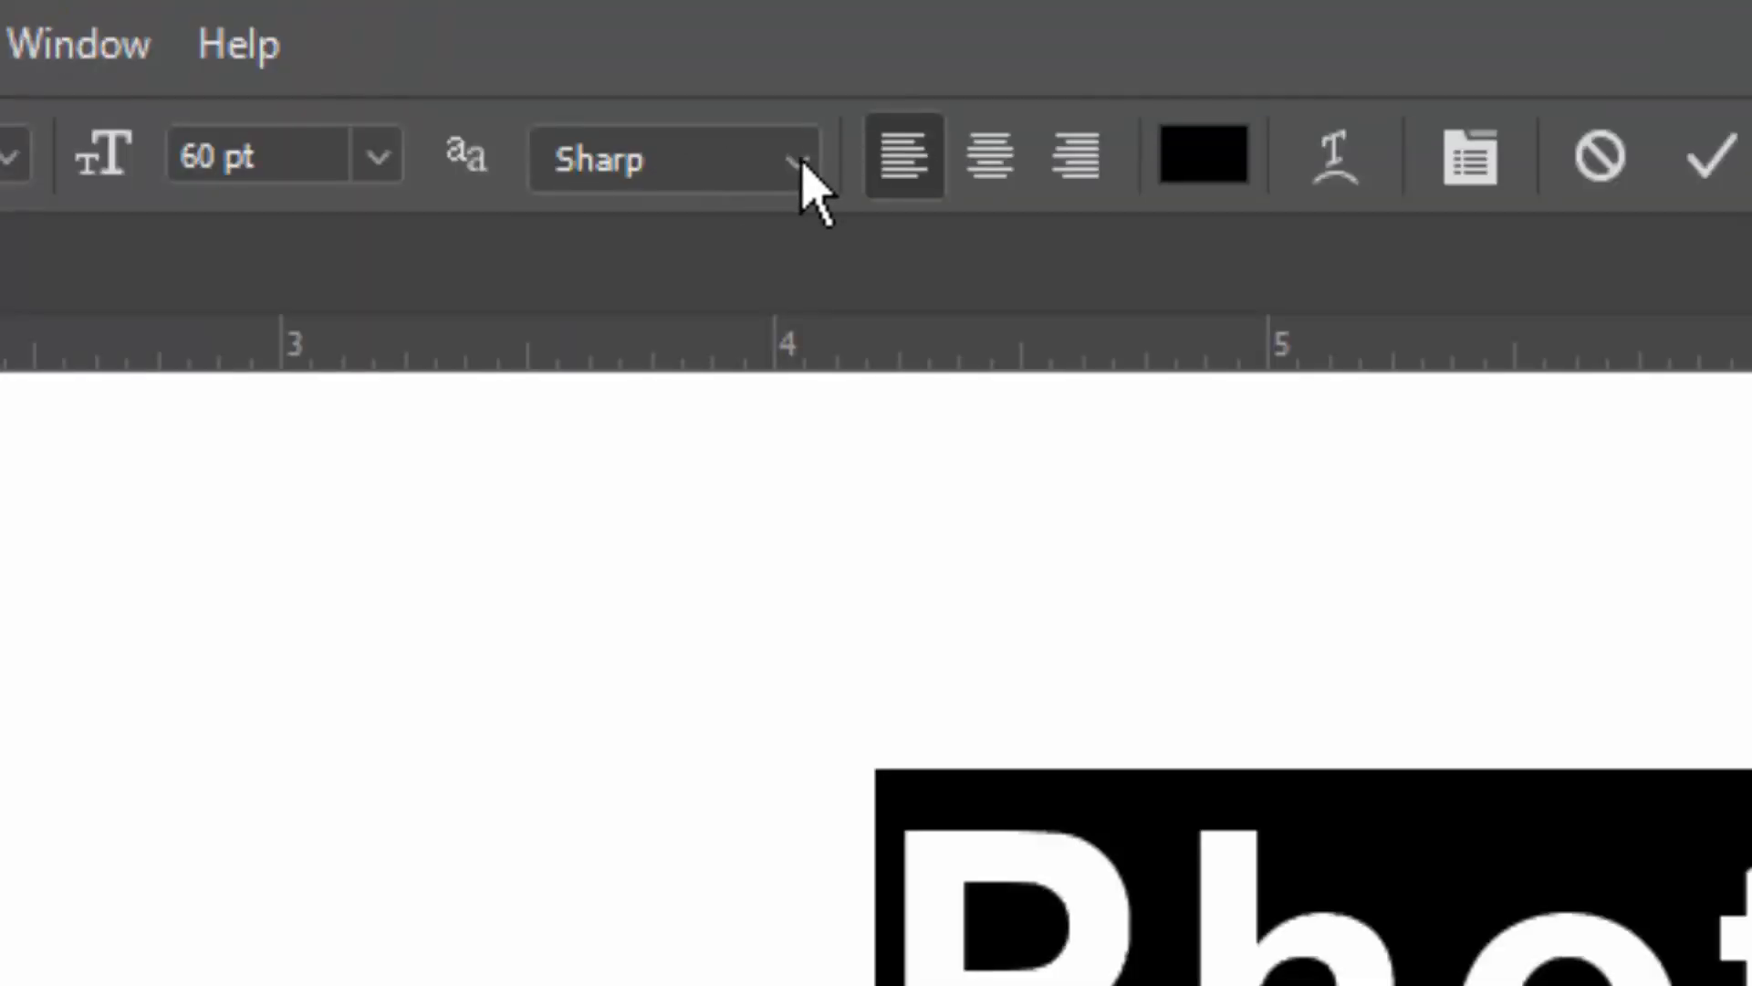
click(802, 164)
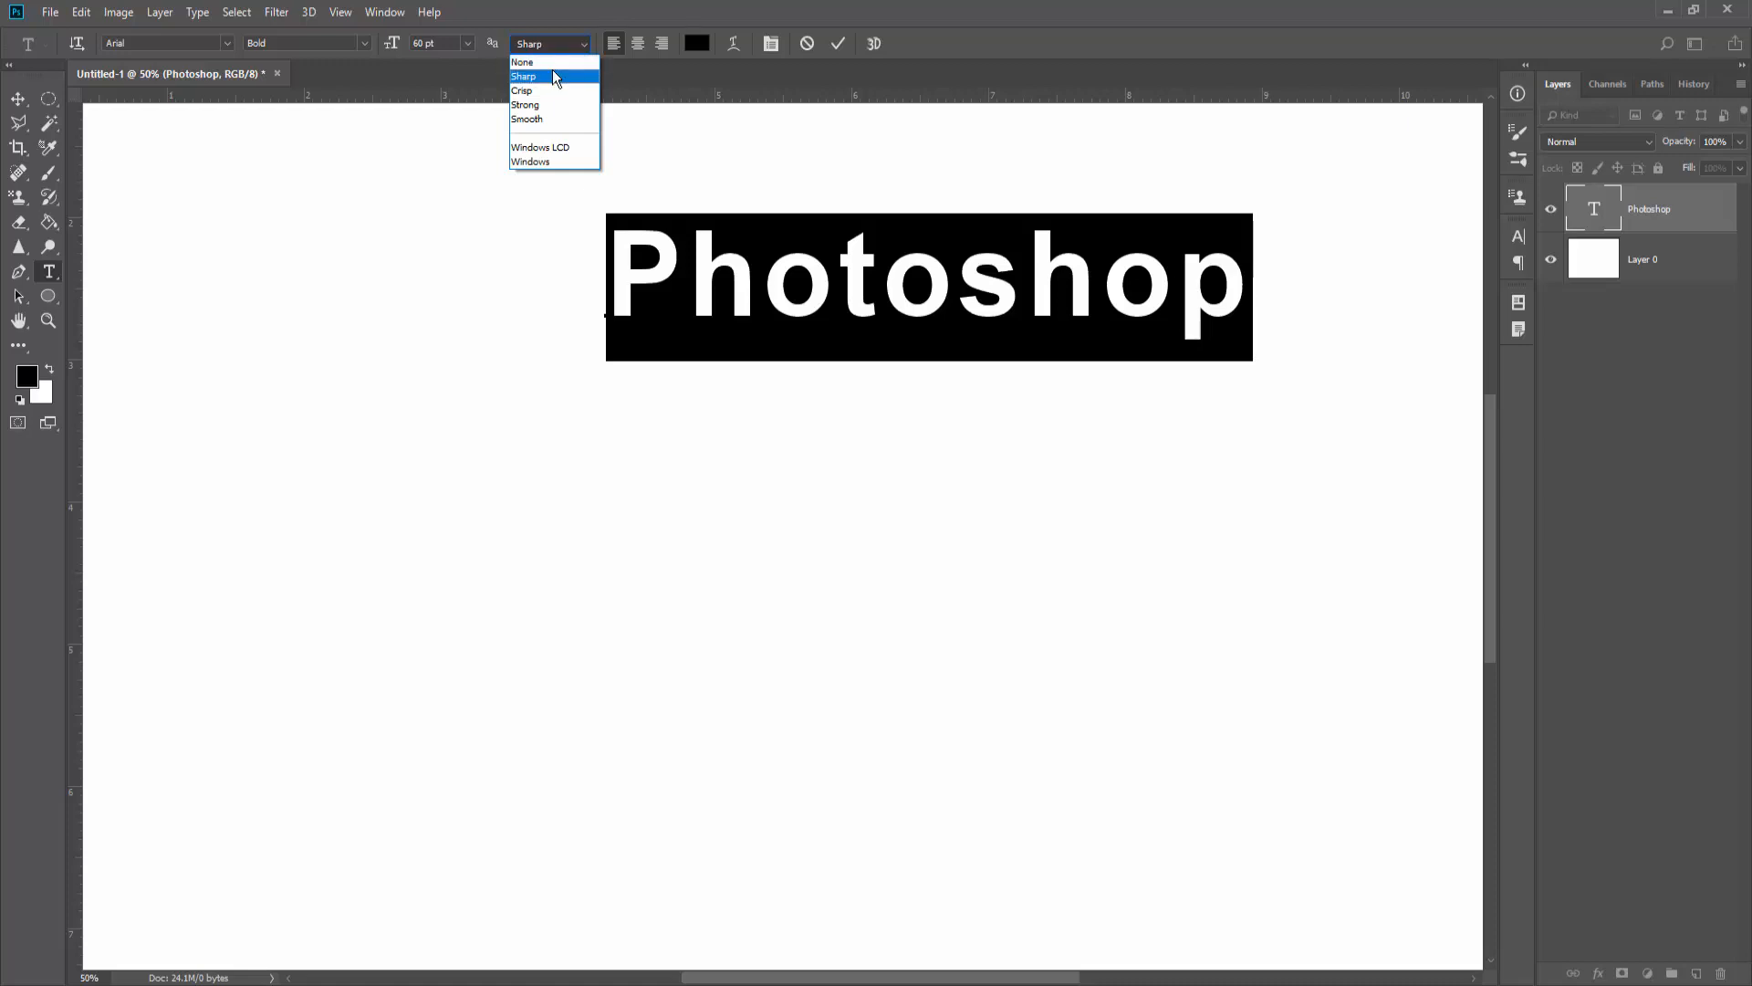
click(554, 77)
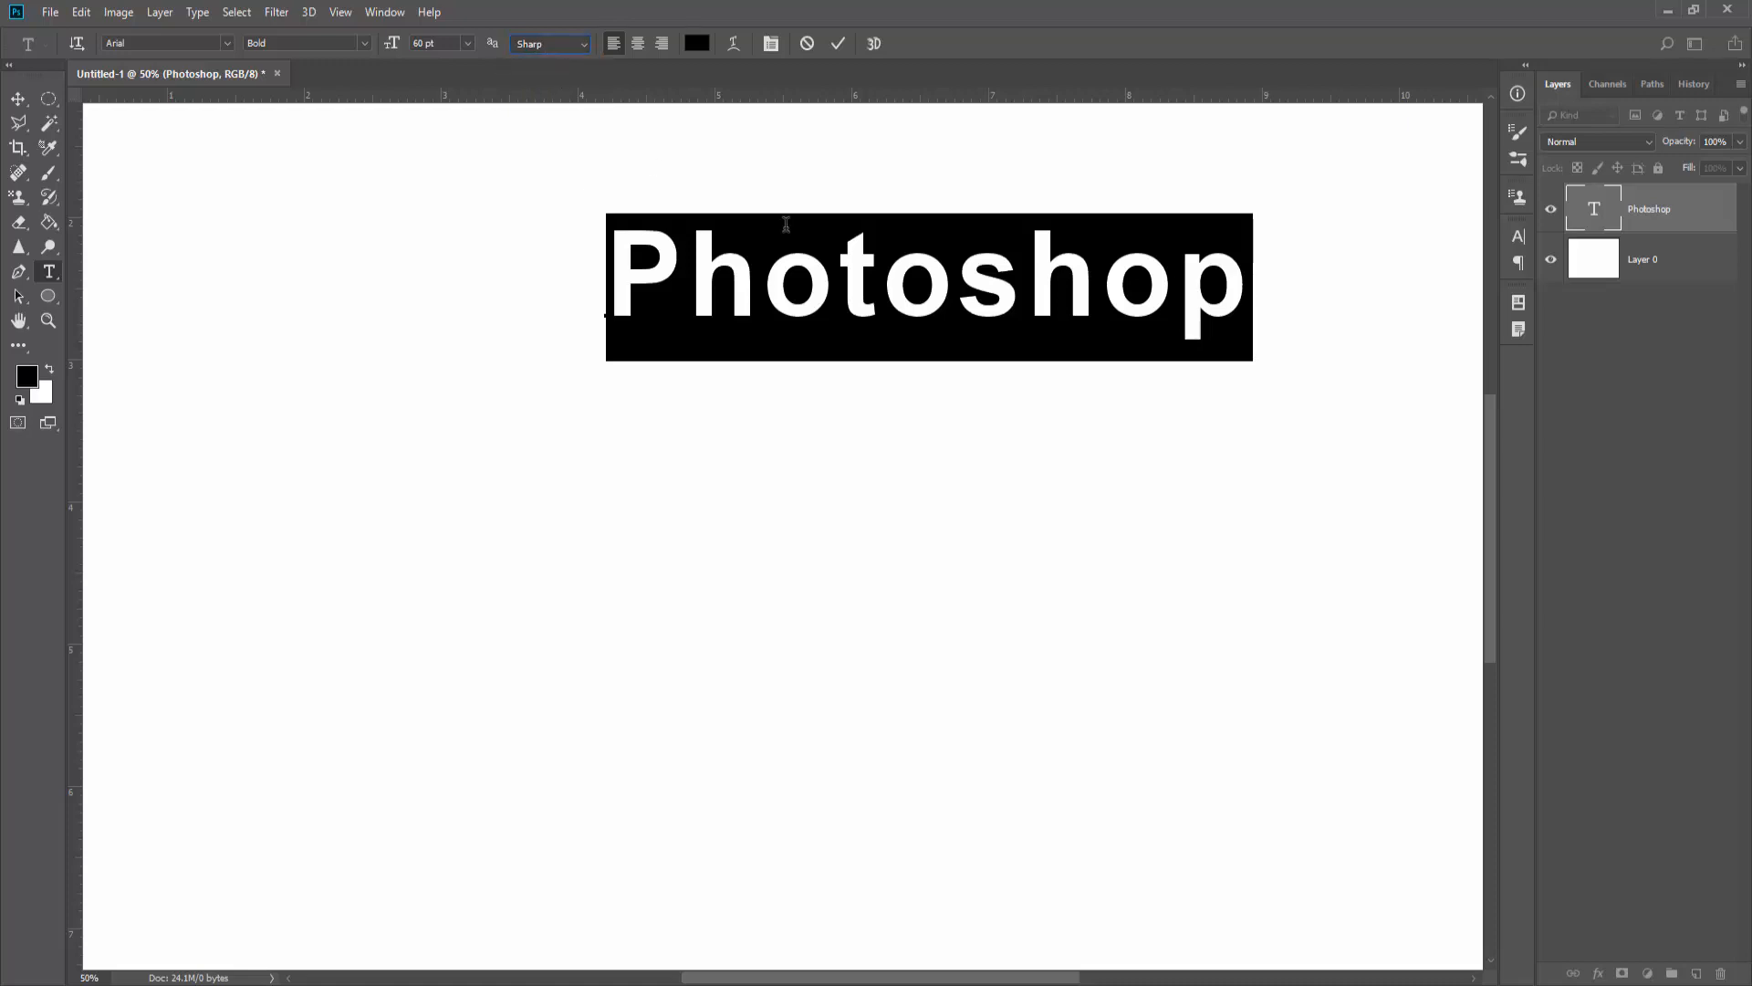
- Commit the text edit and examine the edges of the letters at 400% zoom
key(ctrl+plus)
key(ctrl+plus)
key(ctrl+plus)
key(ctrl+plus)
key(ctrl+plus)
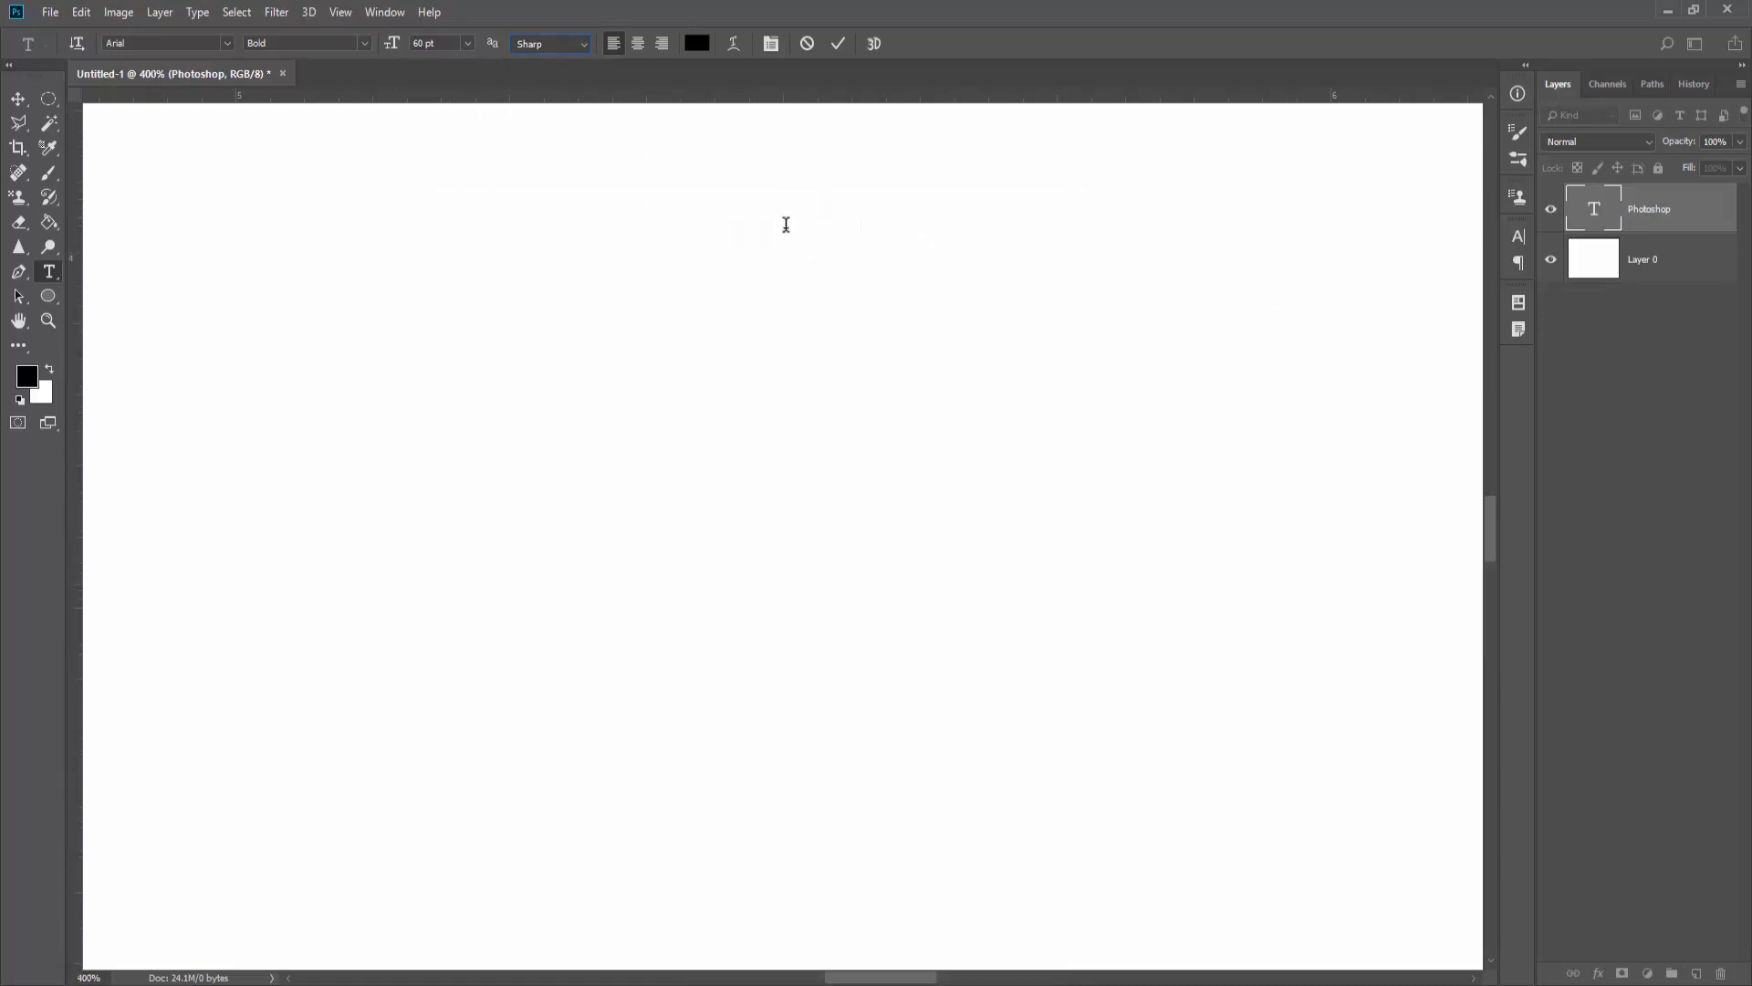
key(ctrl+Return)
drag(1491, 510, 1491, 352)
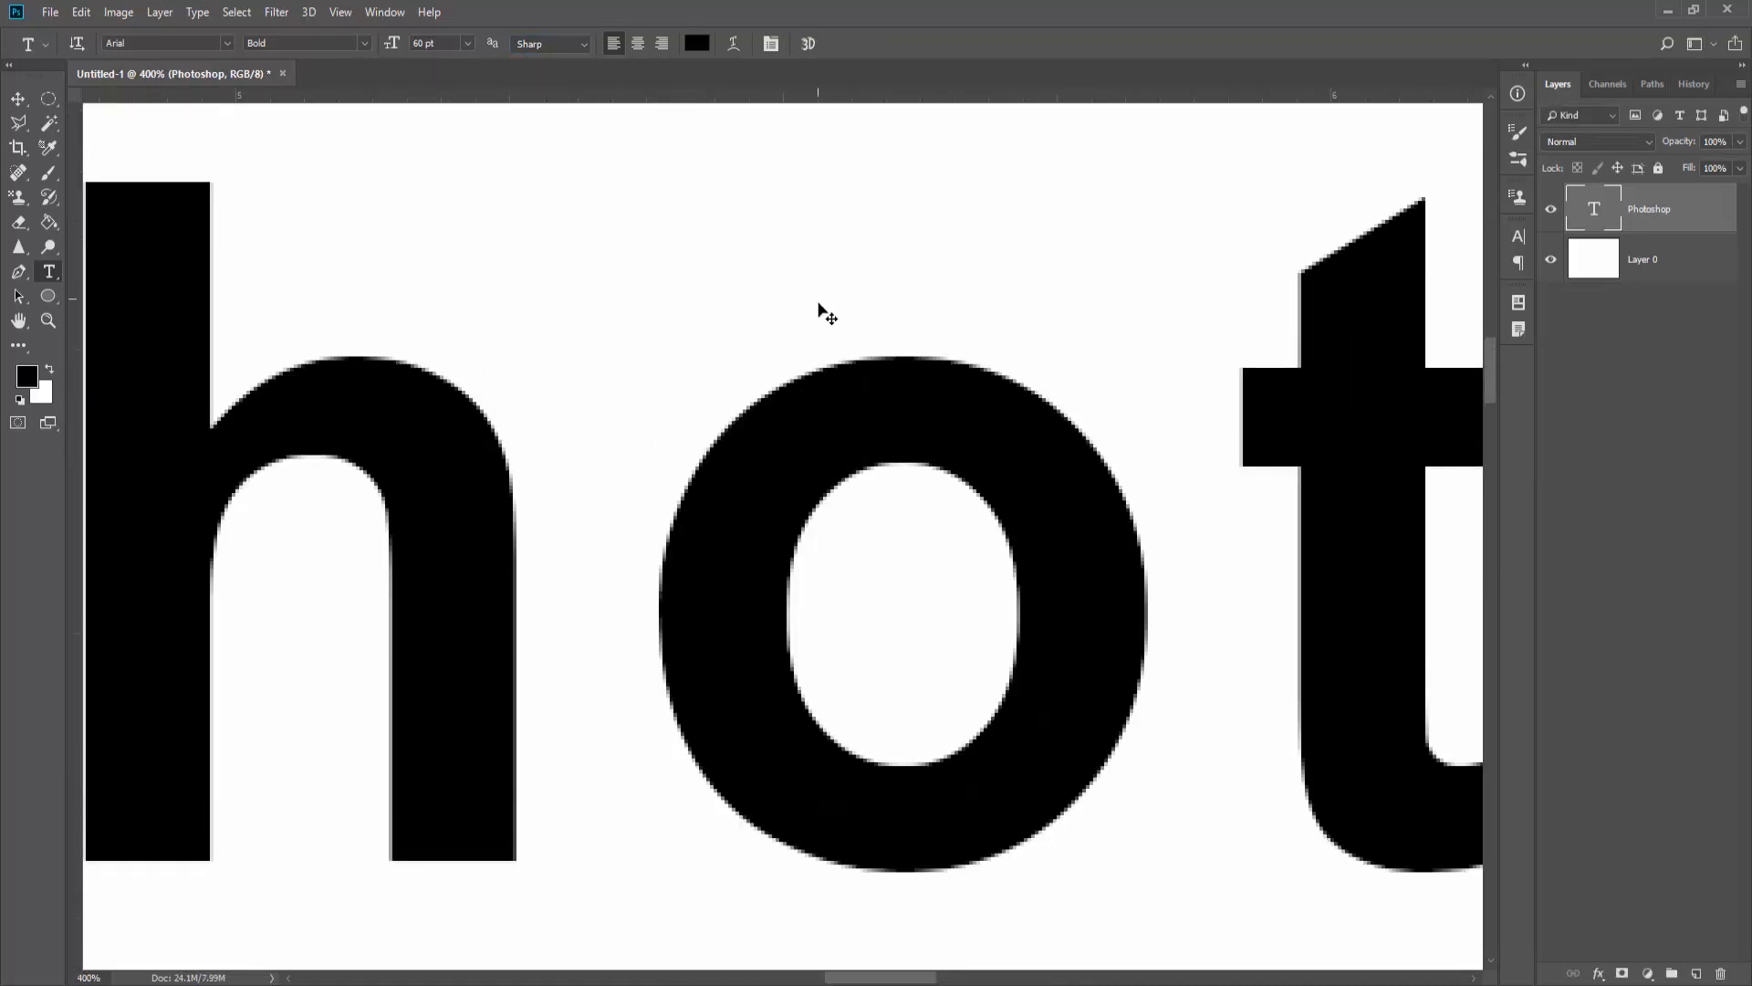
- Try the None and Smooth anti-aliasing methods on the whole text and set it back to Sharp
click(632, 513)
key(ctrl+a)
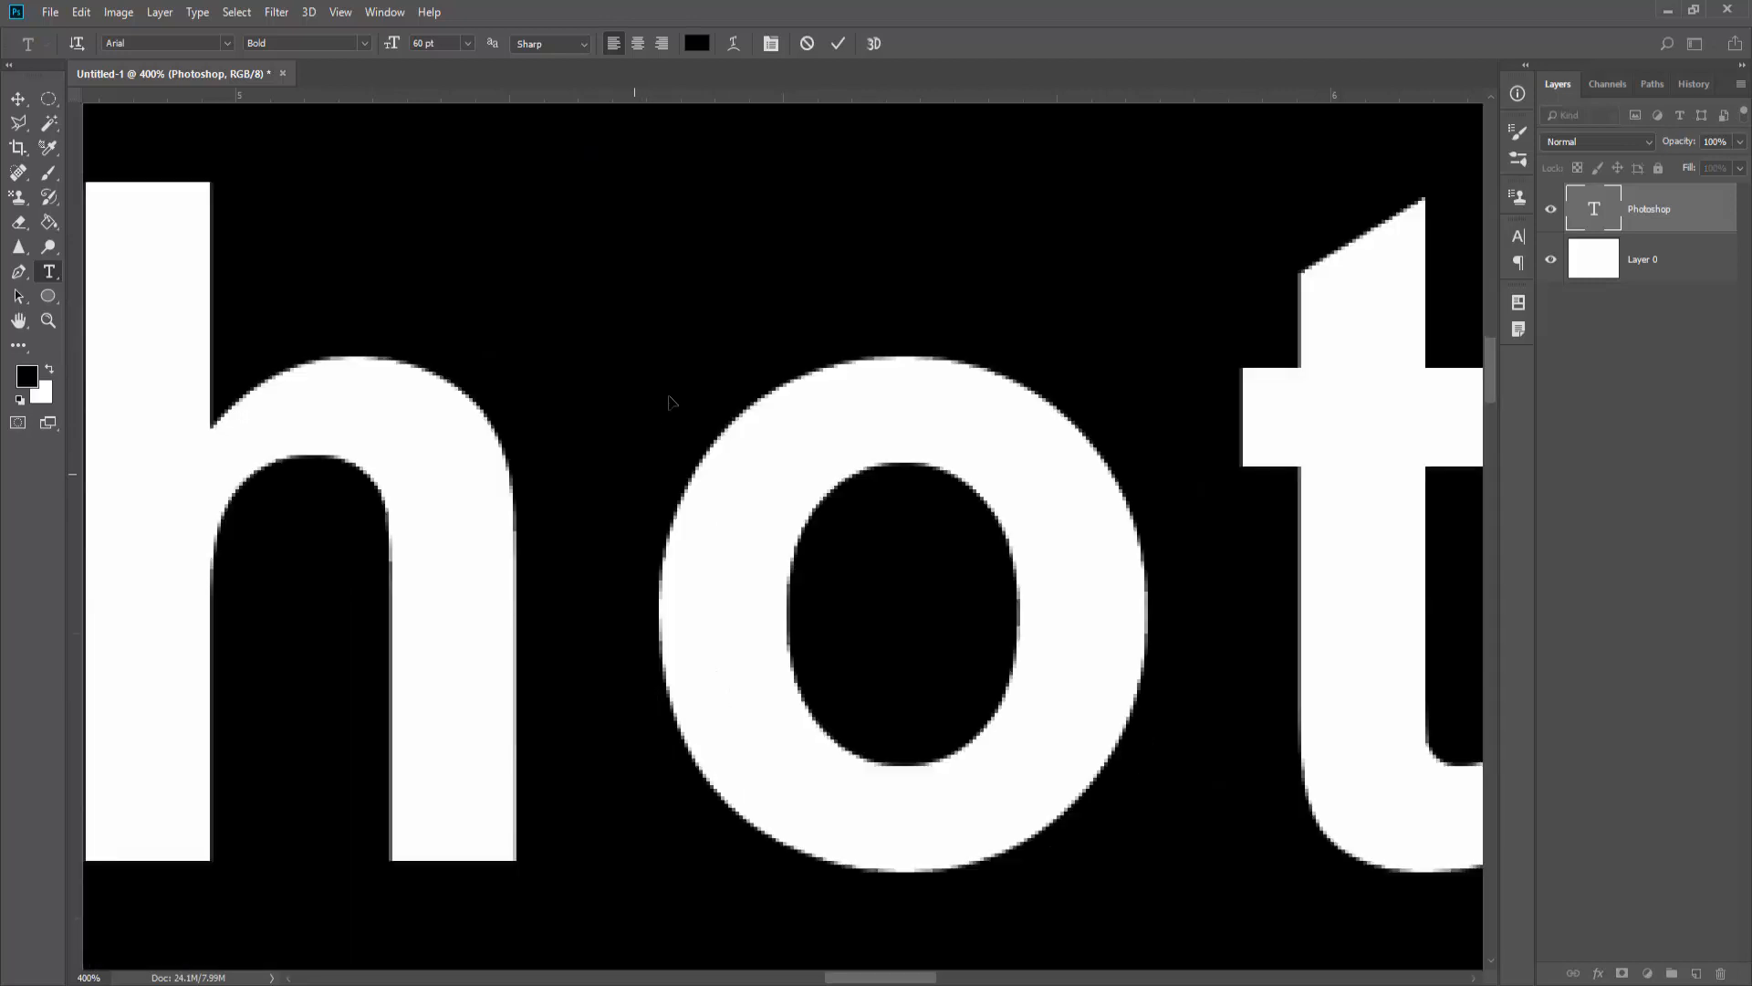
click(583, 43)
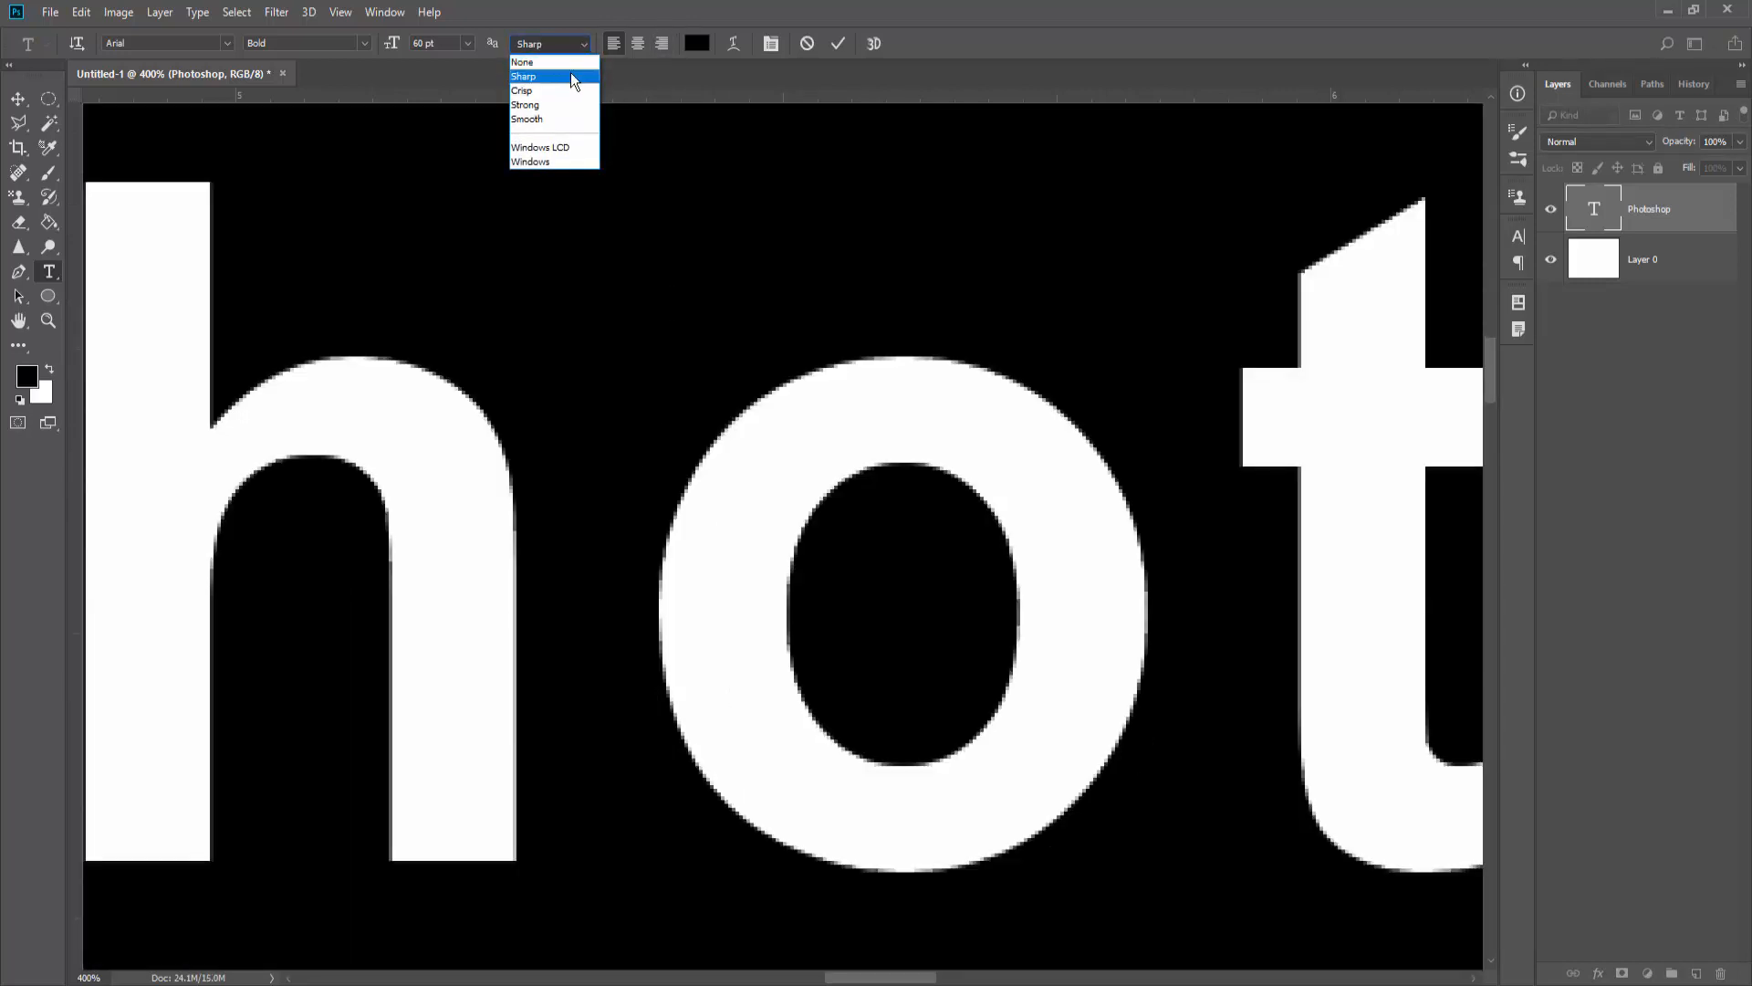
click(562, 62)
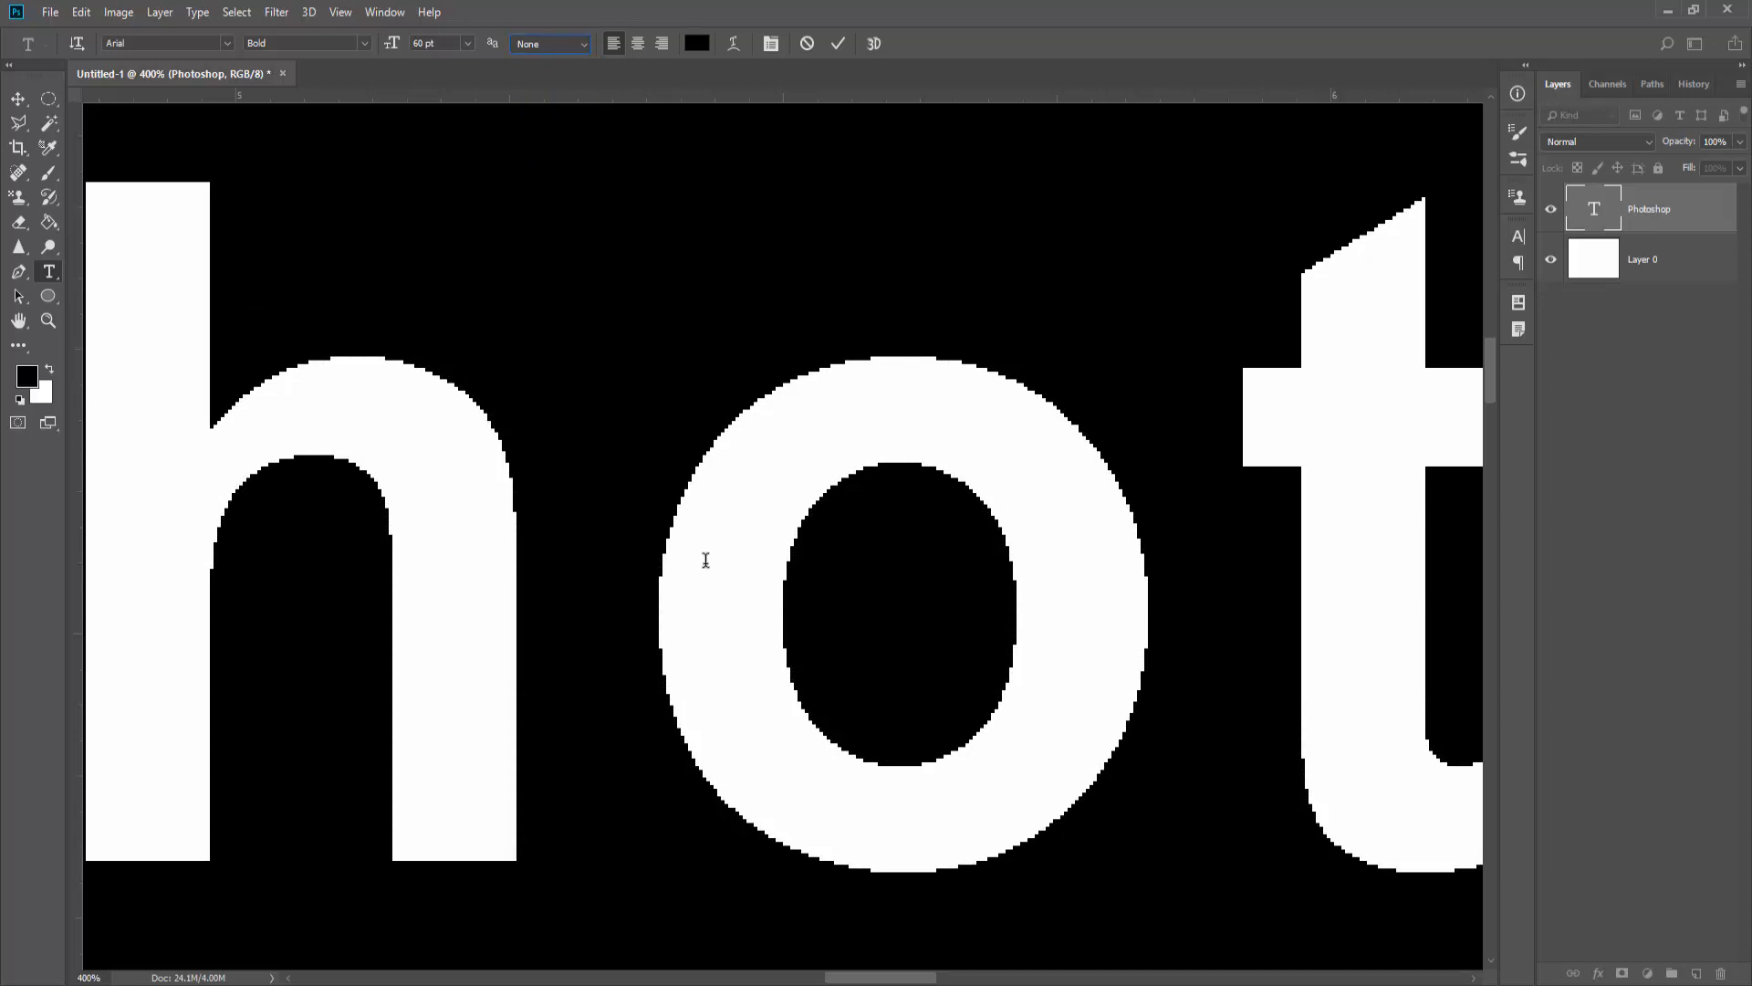
click(581, 46)
click(566, 75)
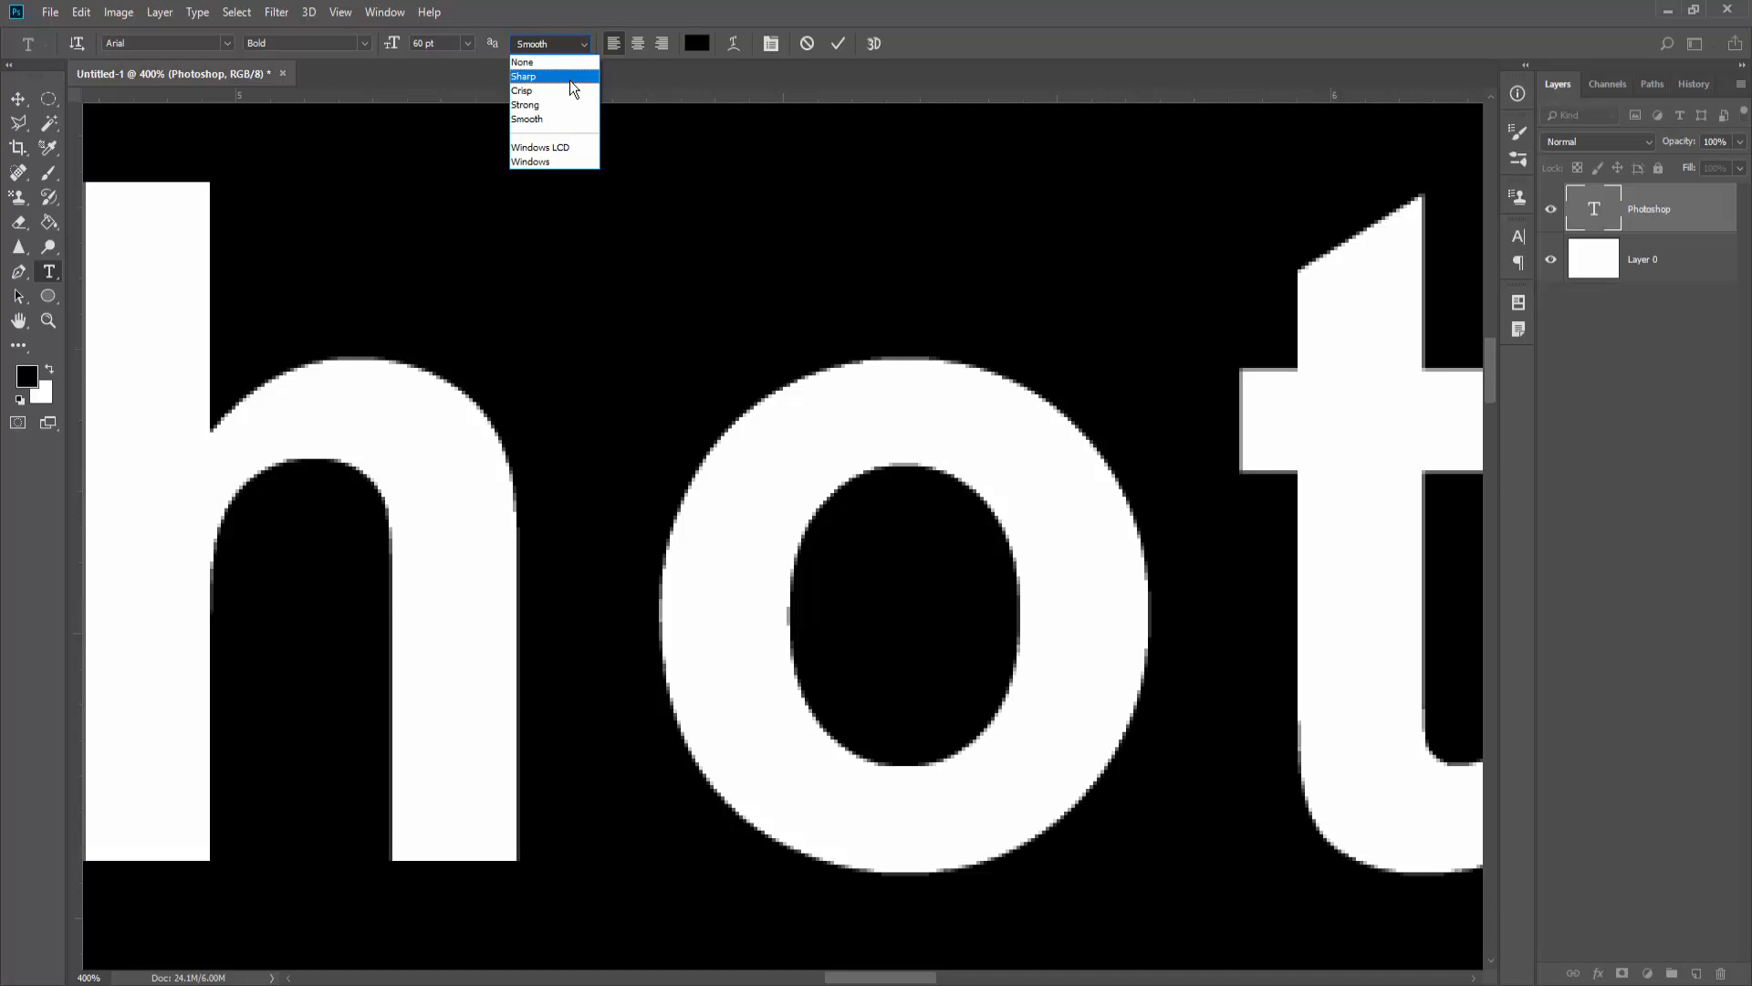
click(569, 78)
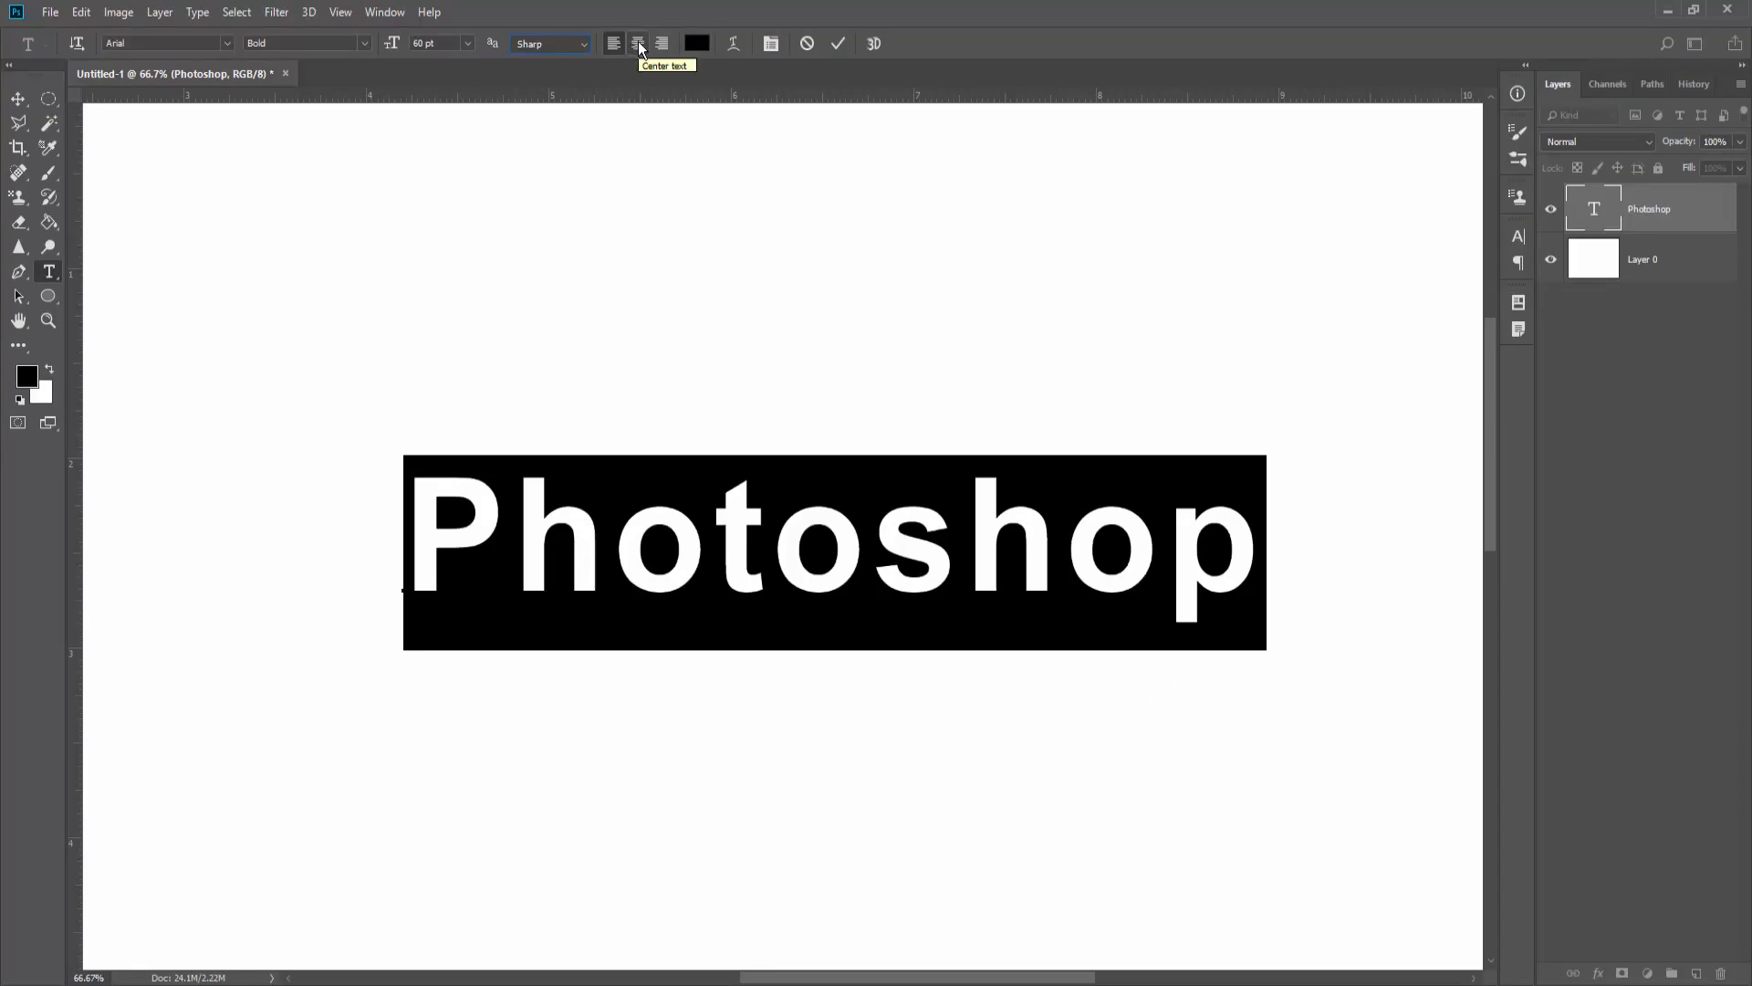
- Insert the word "Adobe" on its own line above "Photoshop" in the same text layer
click(1257, 547)
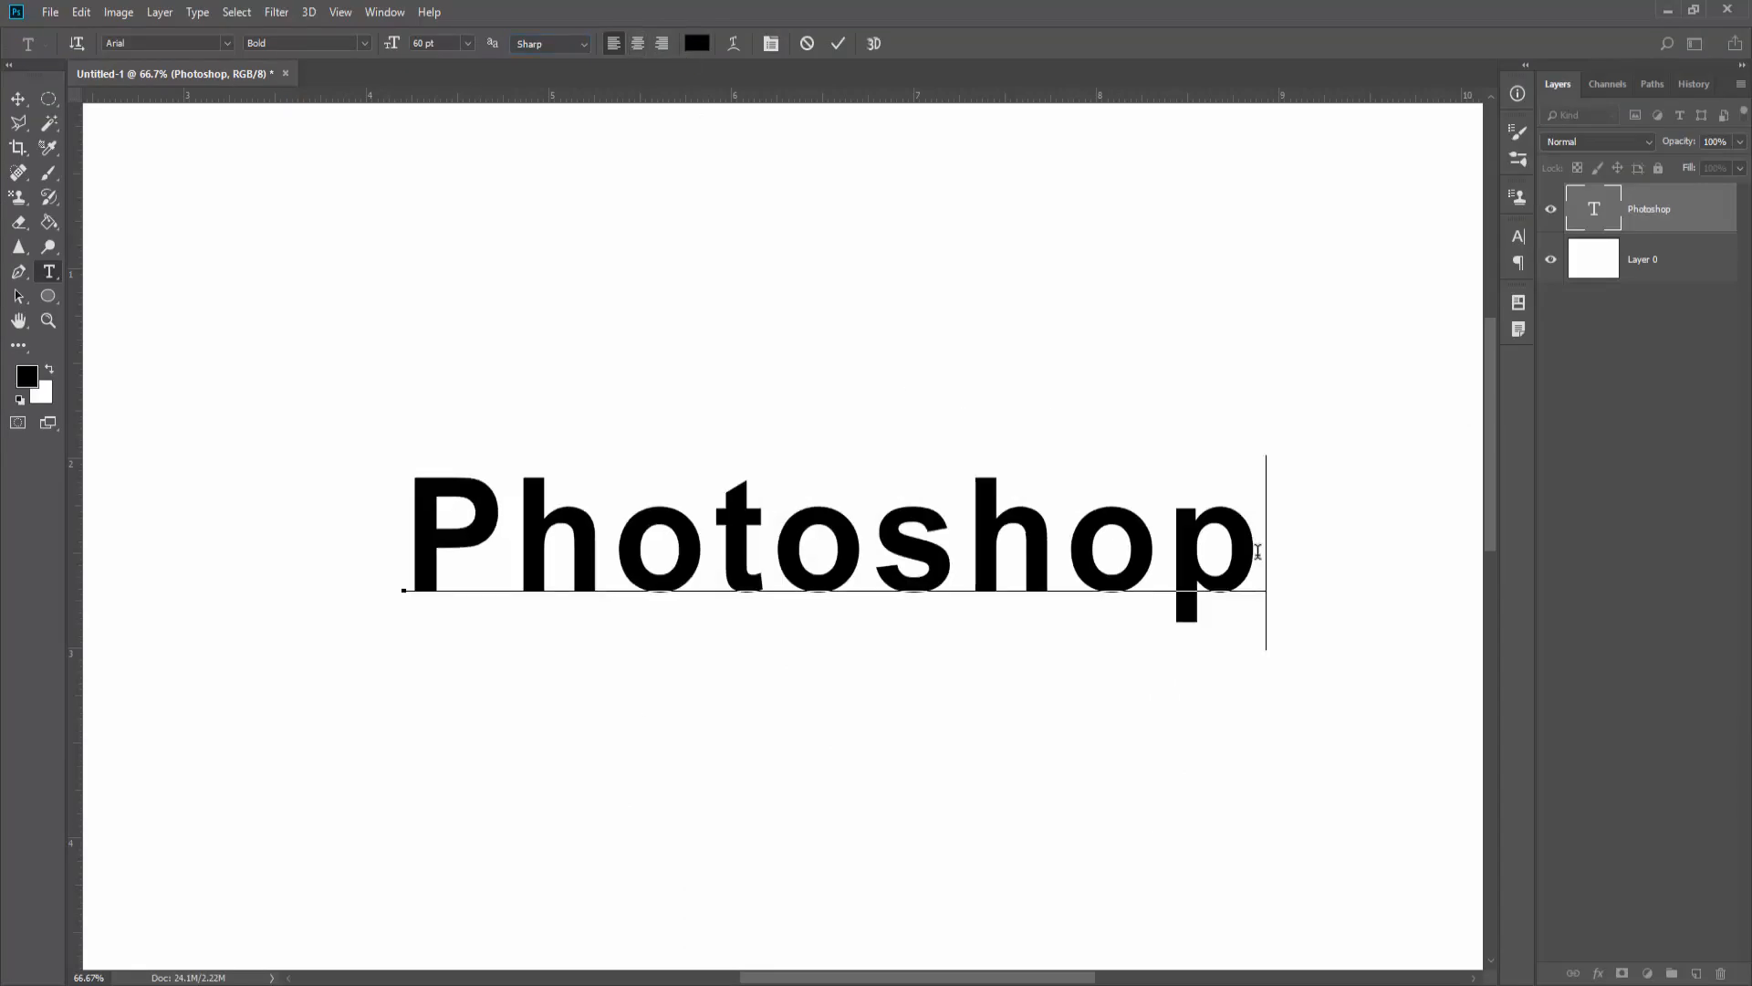
click(418, 524)
text(Adobe)
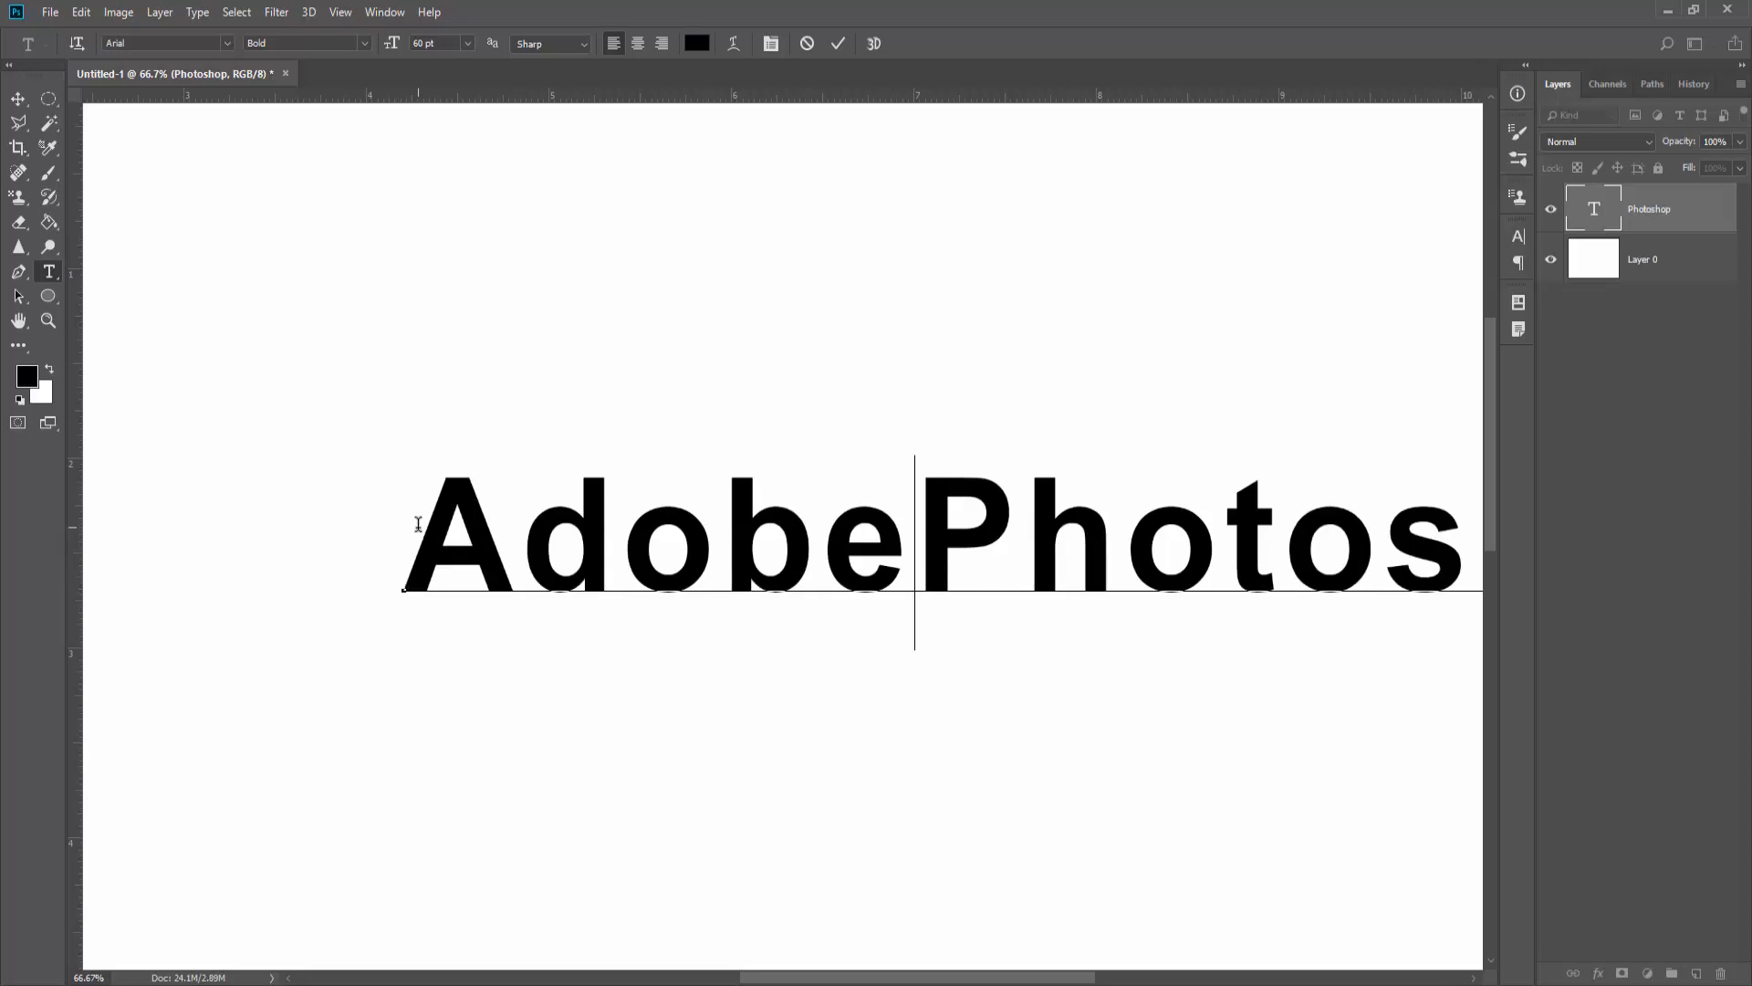
key(Return)
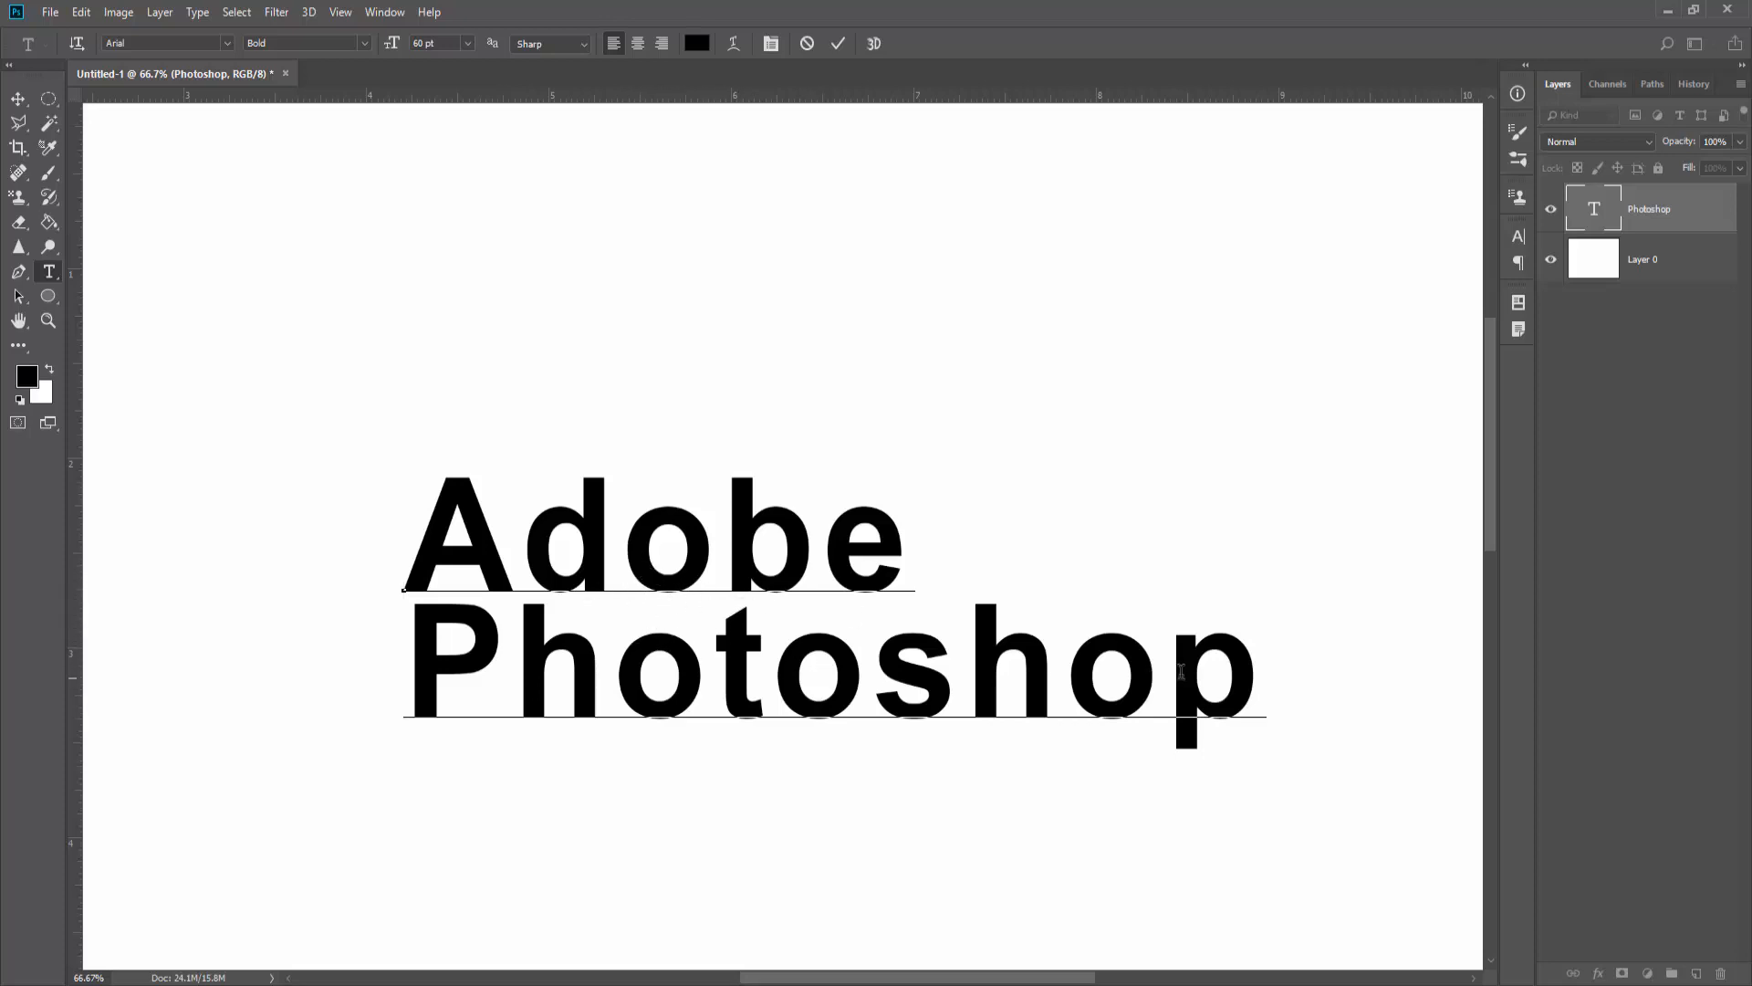
- Select both lines of the text and try center alignment on them
drag(1227, 667, 431, 532)
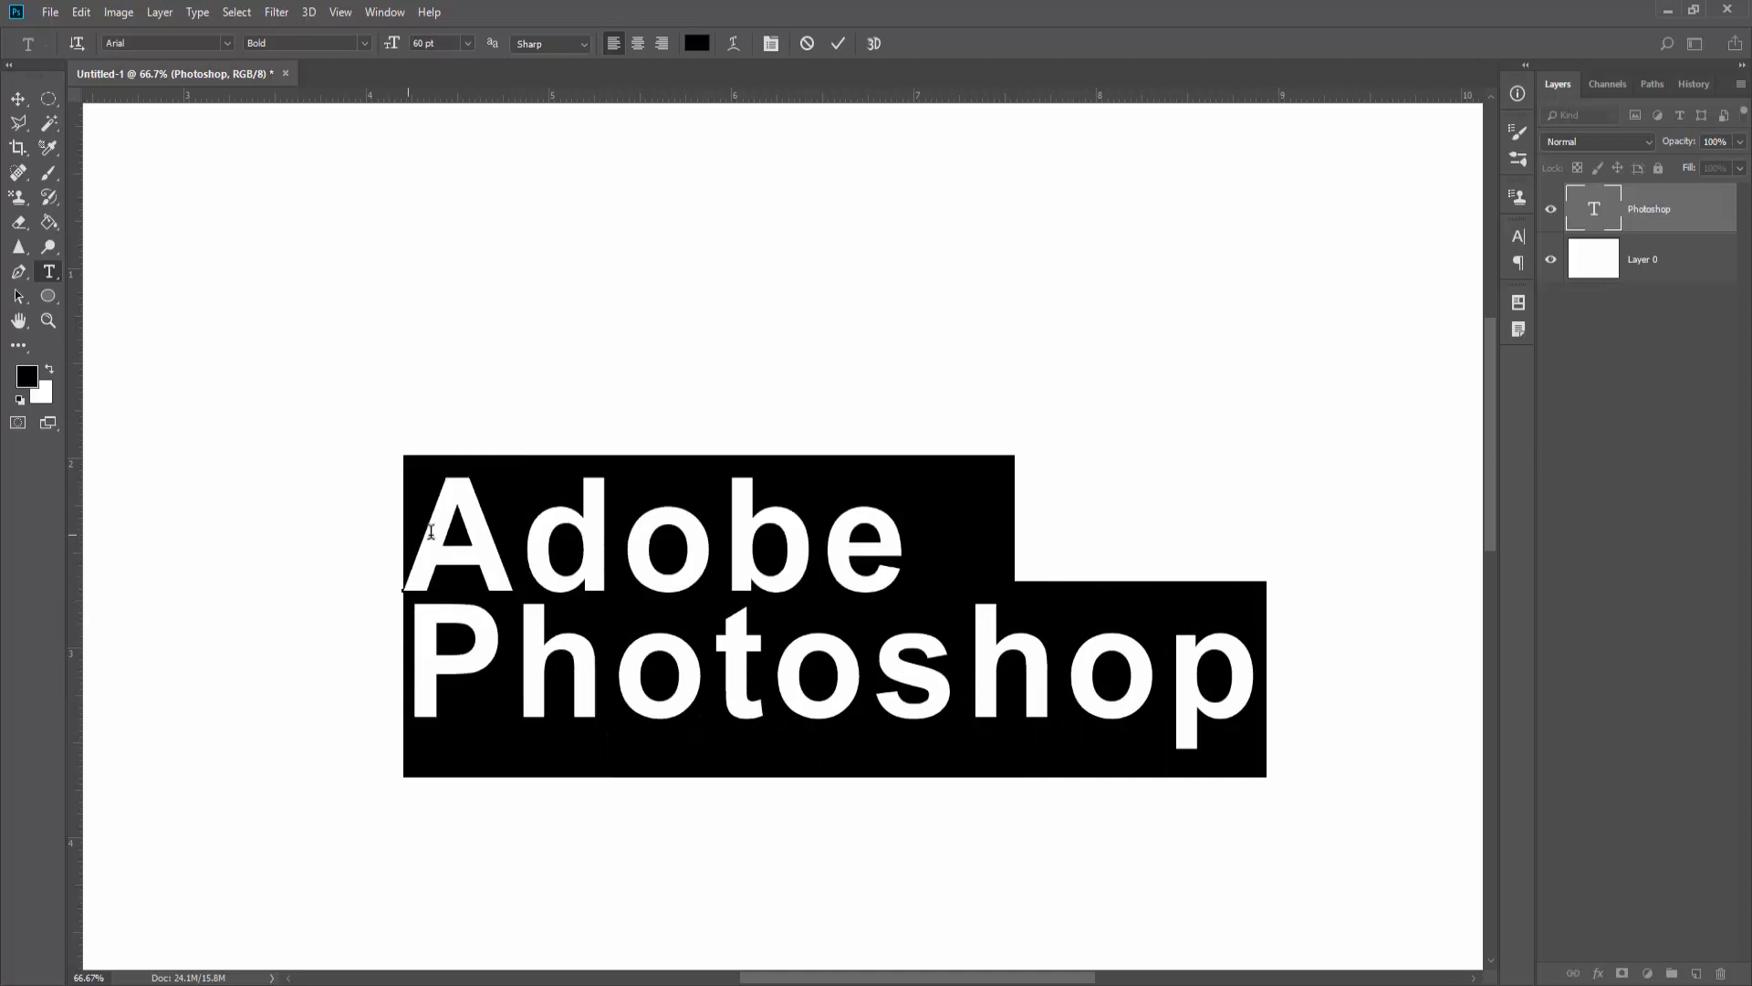
click(643, 45)
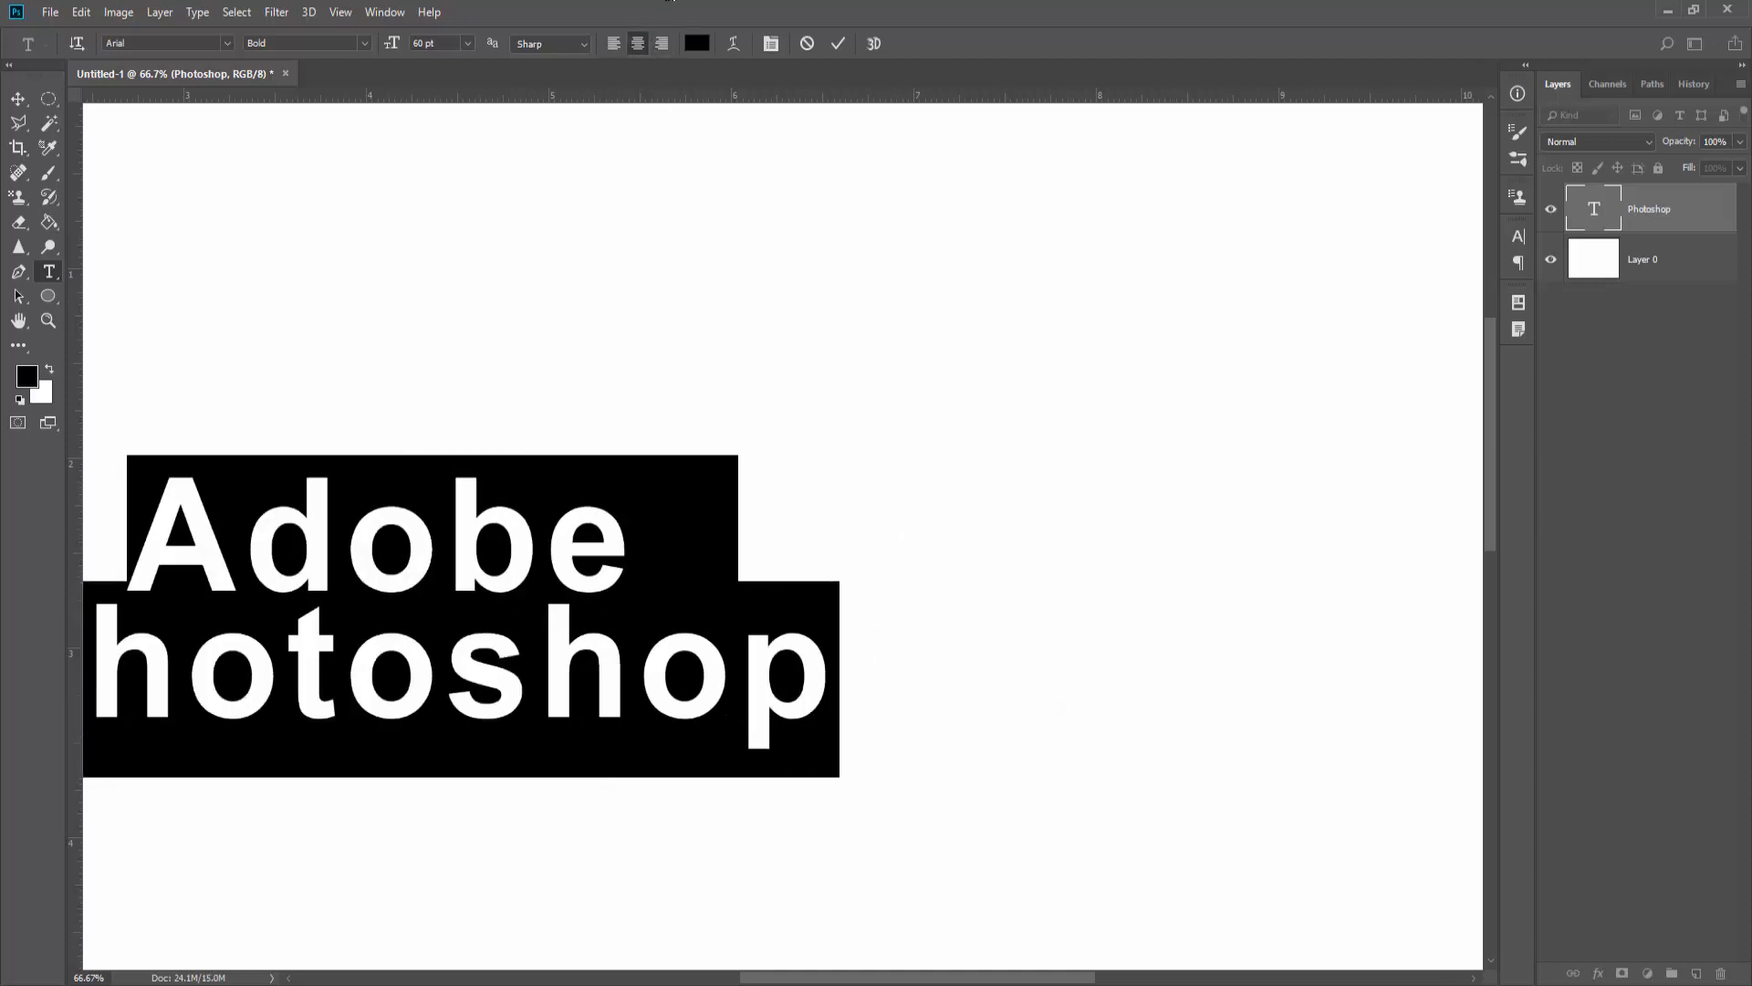
drag(756, 980, 667, 975)
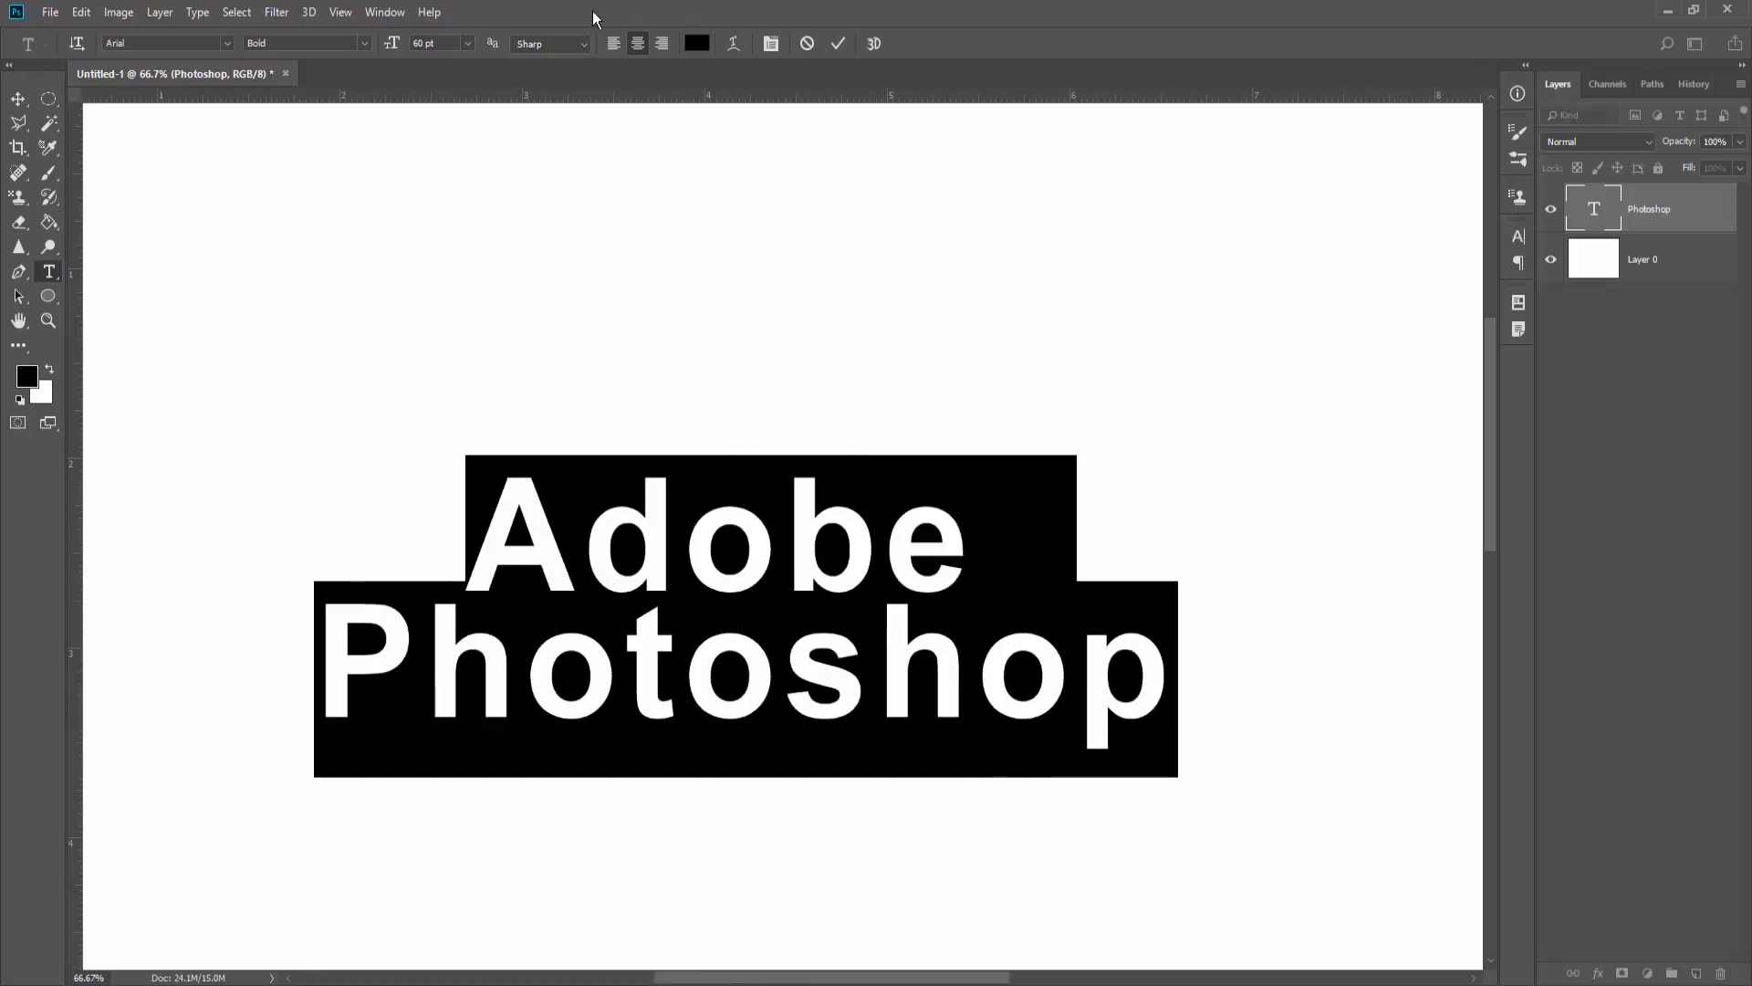
- Right-align the two selected lines and move the text block fully onto the canvas
click(663, 44)
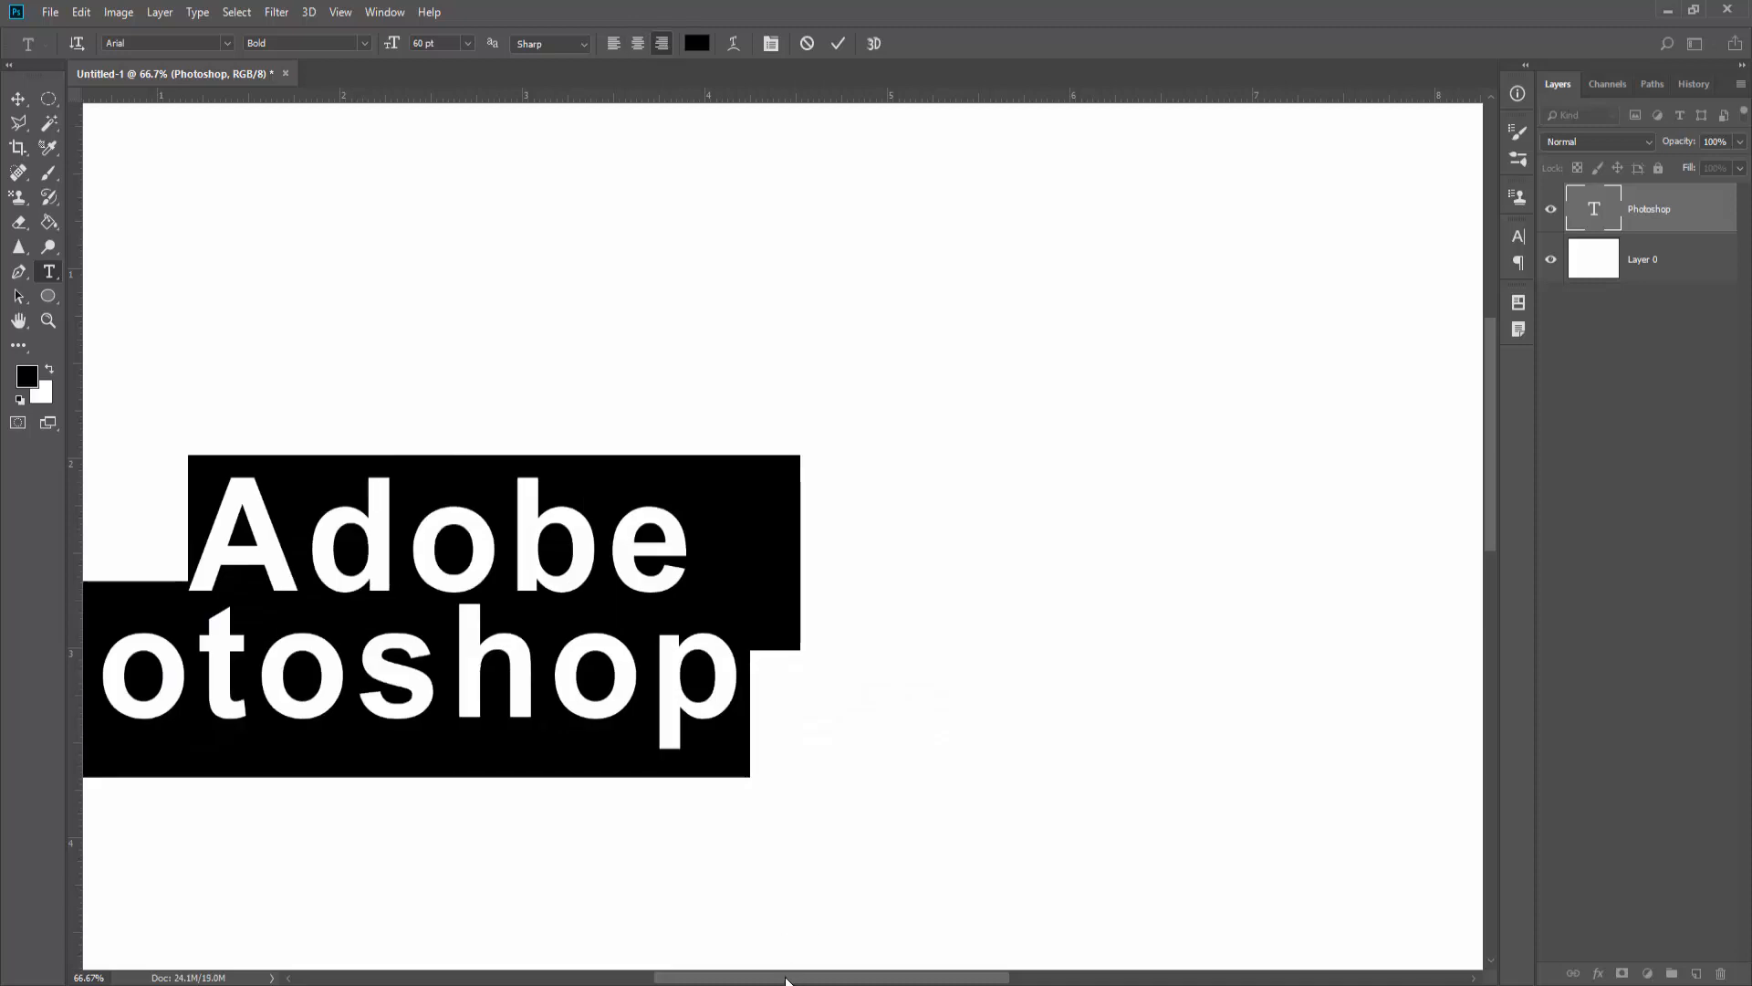
drag(786, 979, 695, 979)
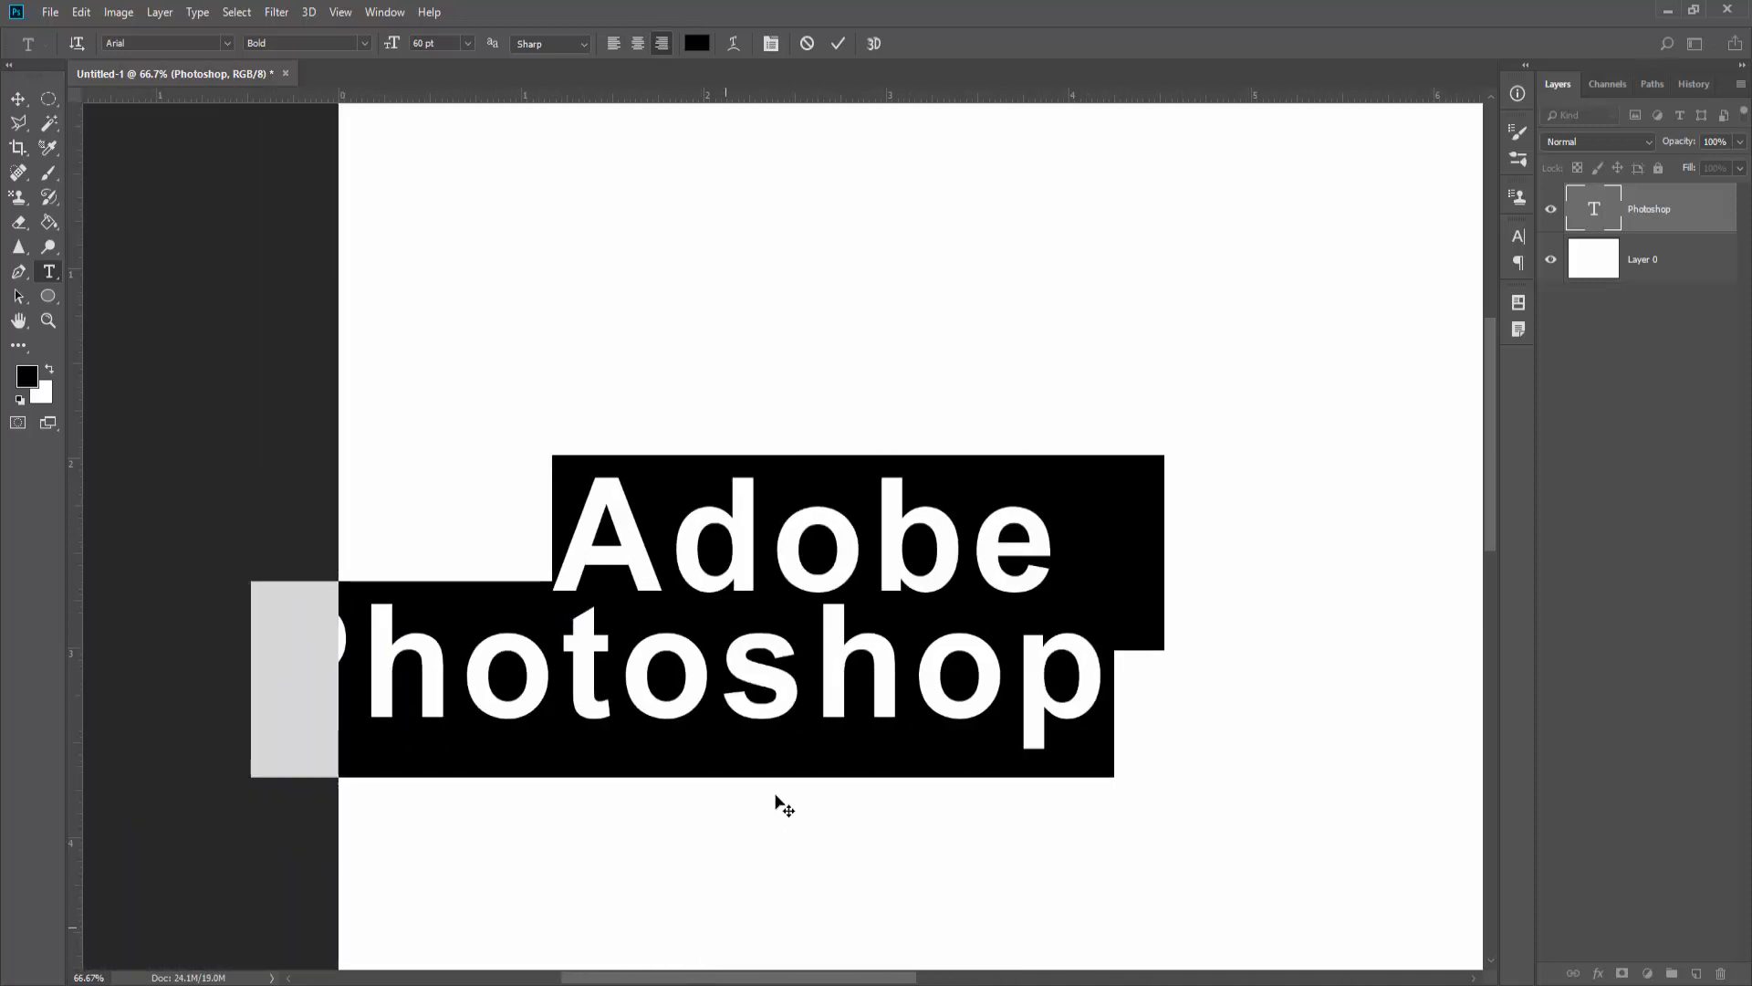
click(18, 99)
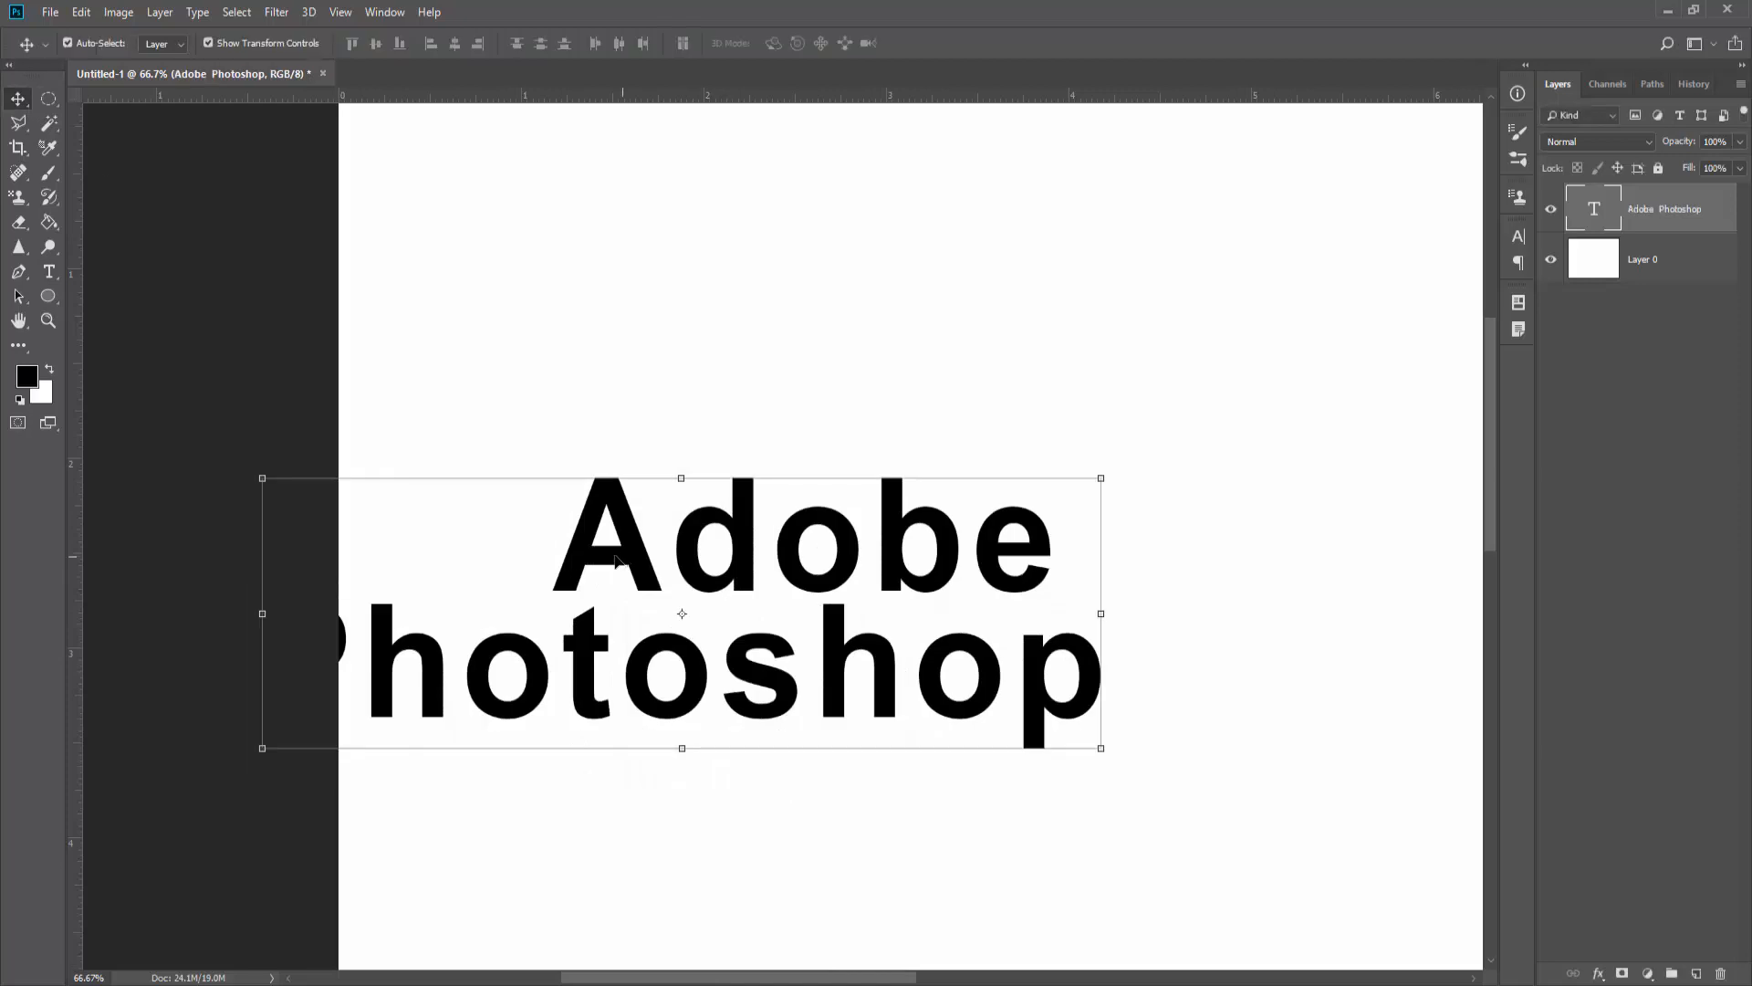
drag(616, 560, 755, 509)
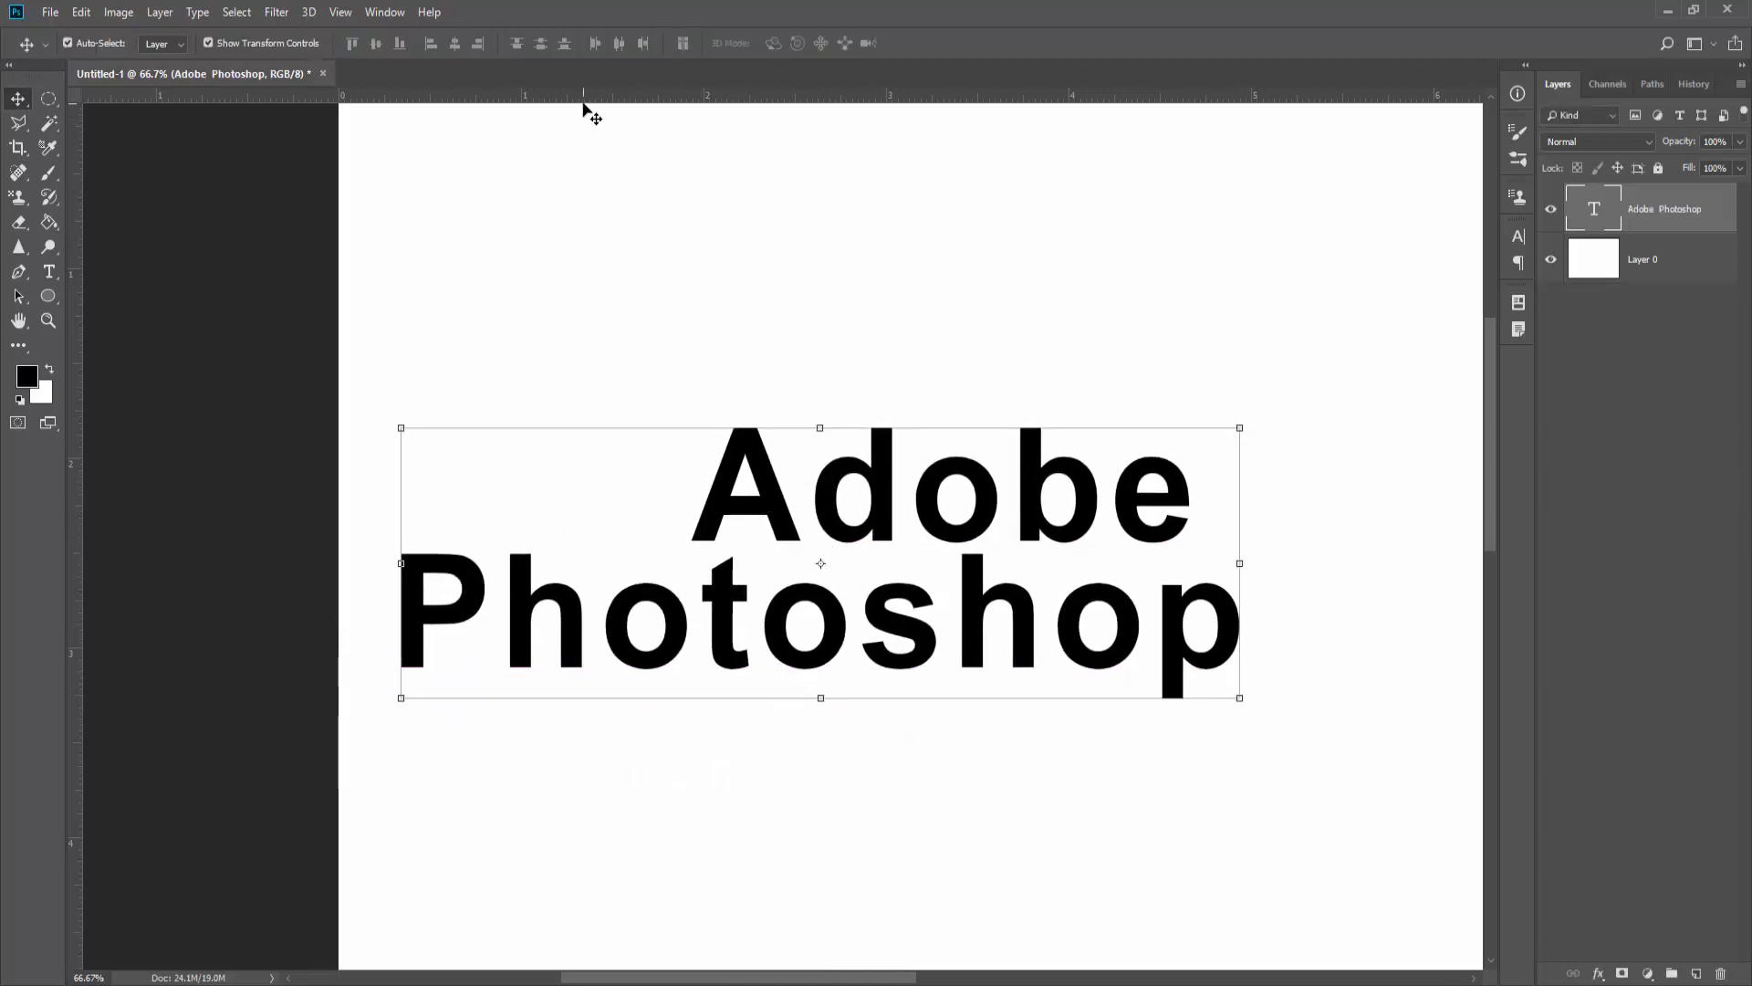
- Reselect both lines with the Horizontal Type tool and change their alignment to centered
click(50, 271)
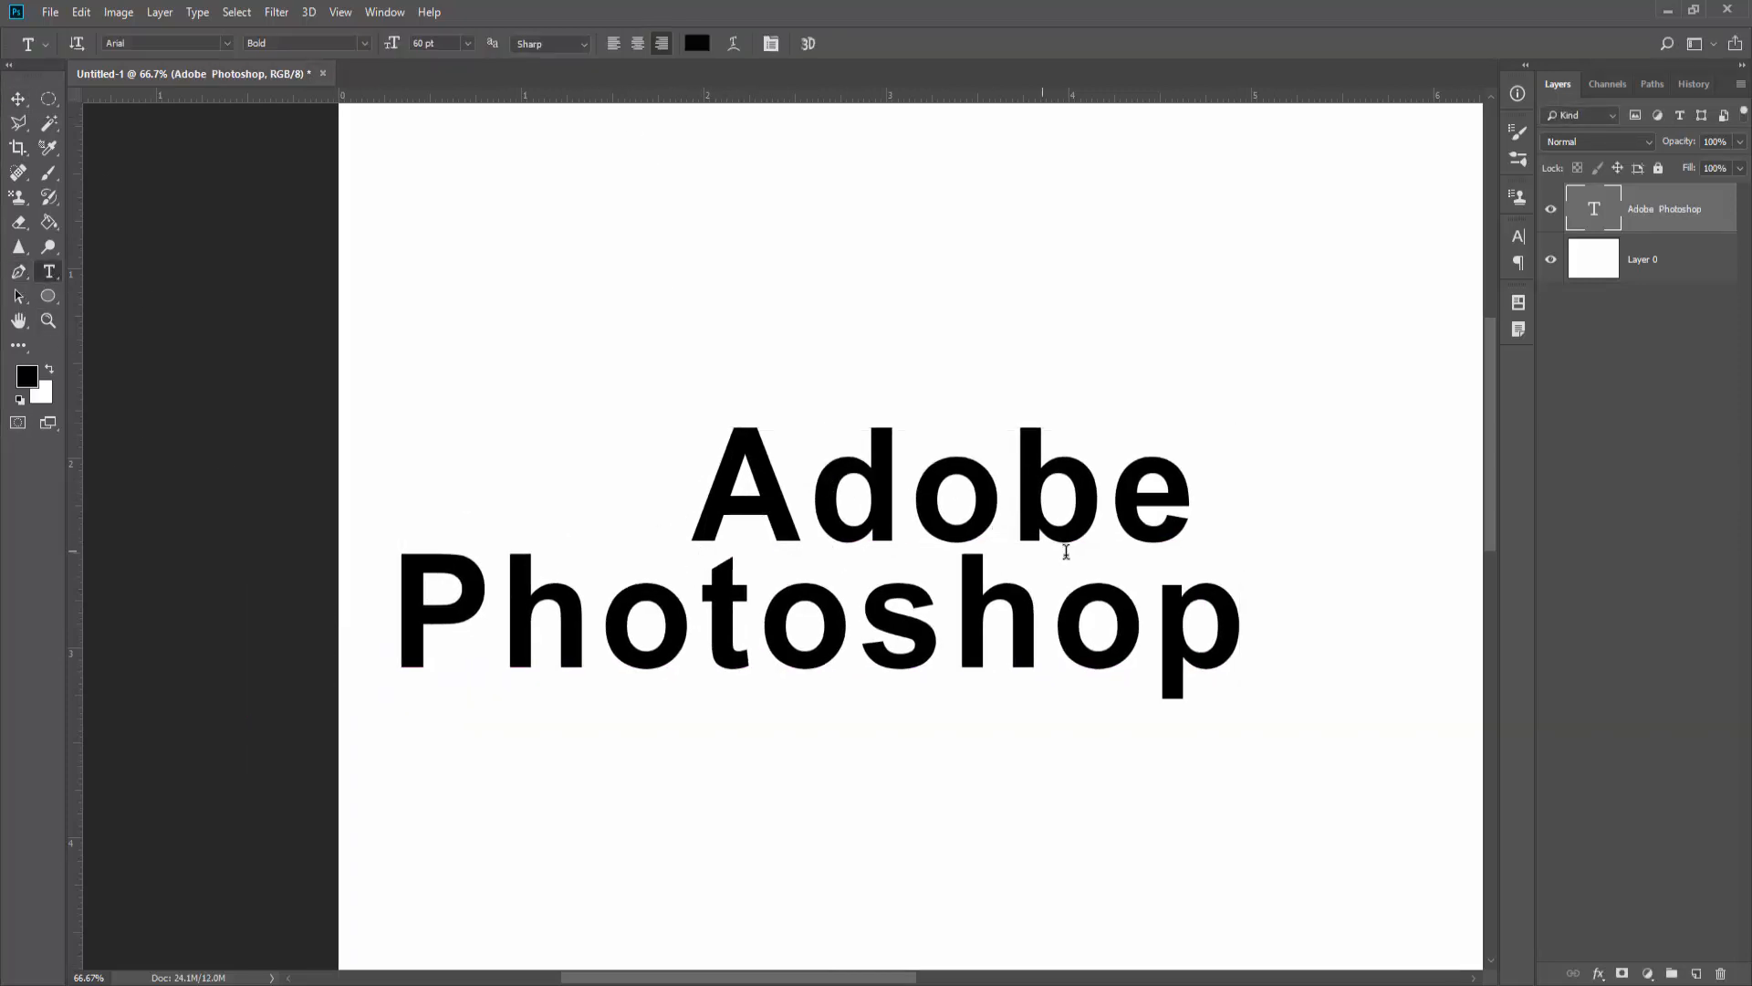
click(1243, 639)
drag(1243, 639, 534, 464)
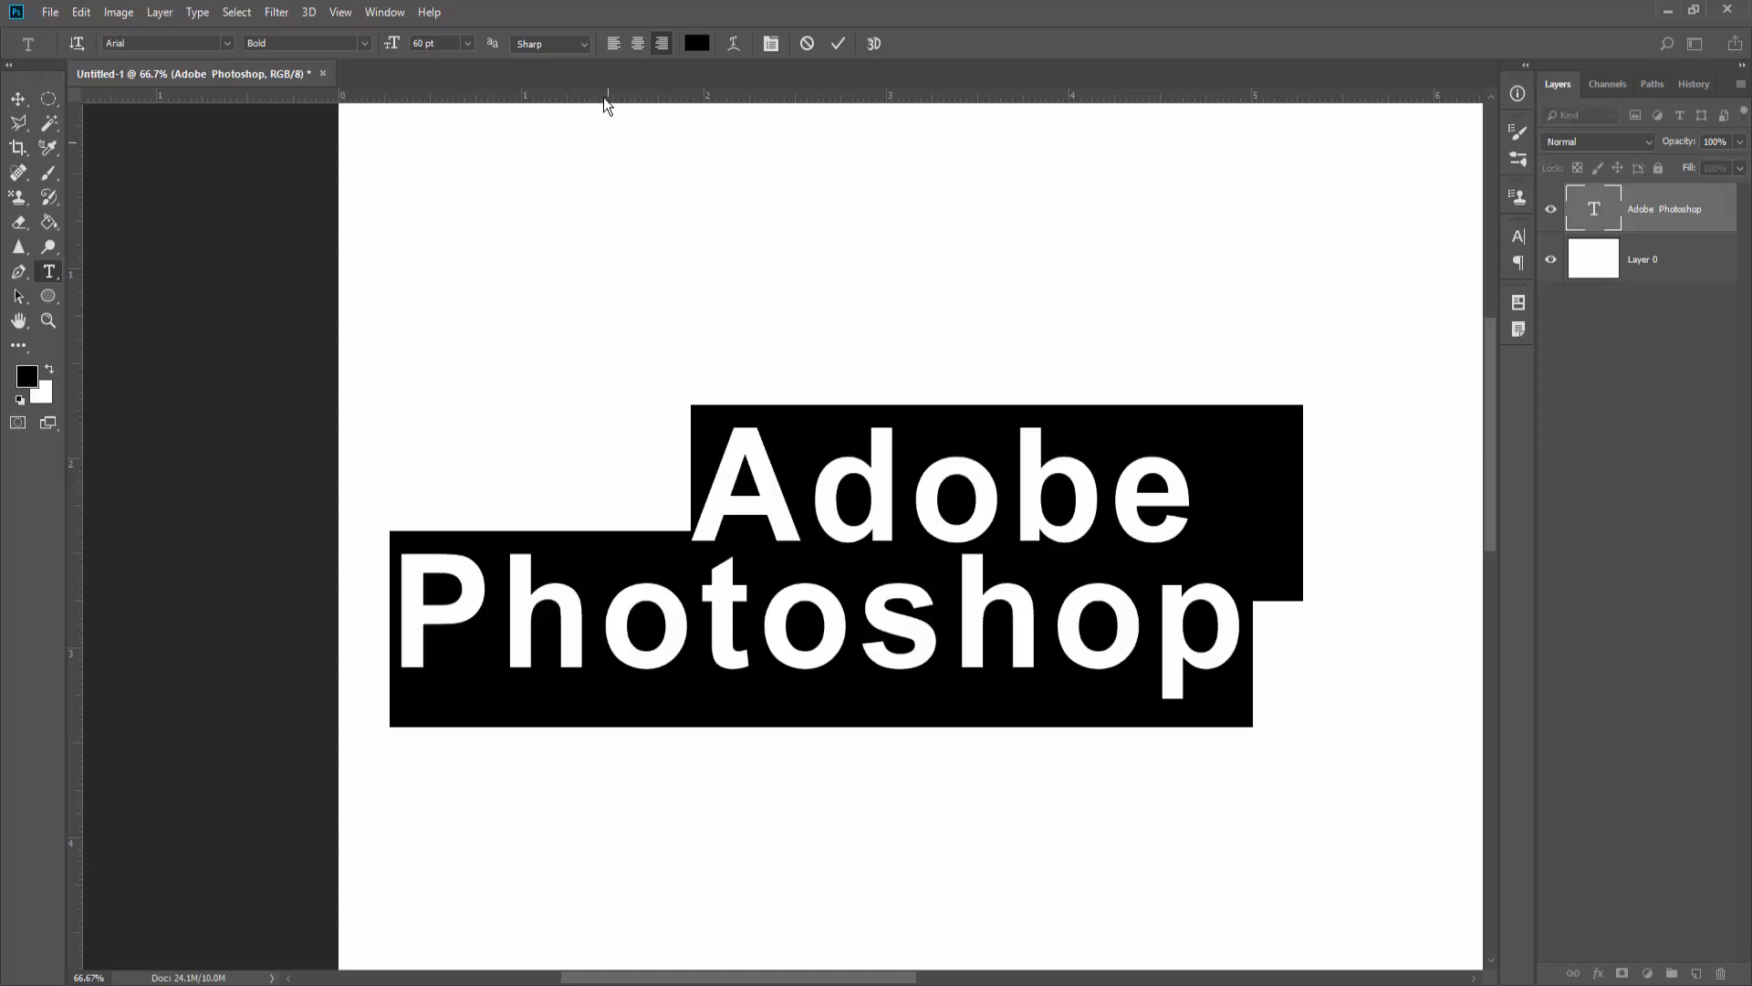
click(639, 43)
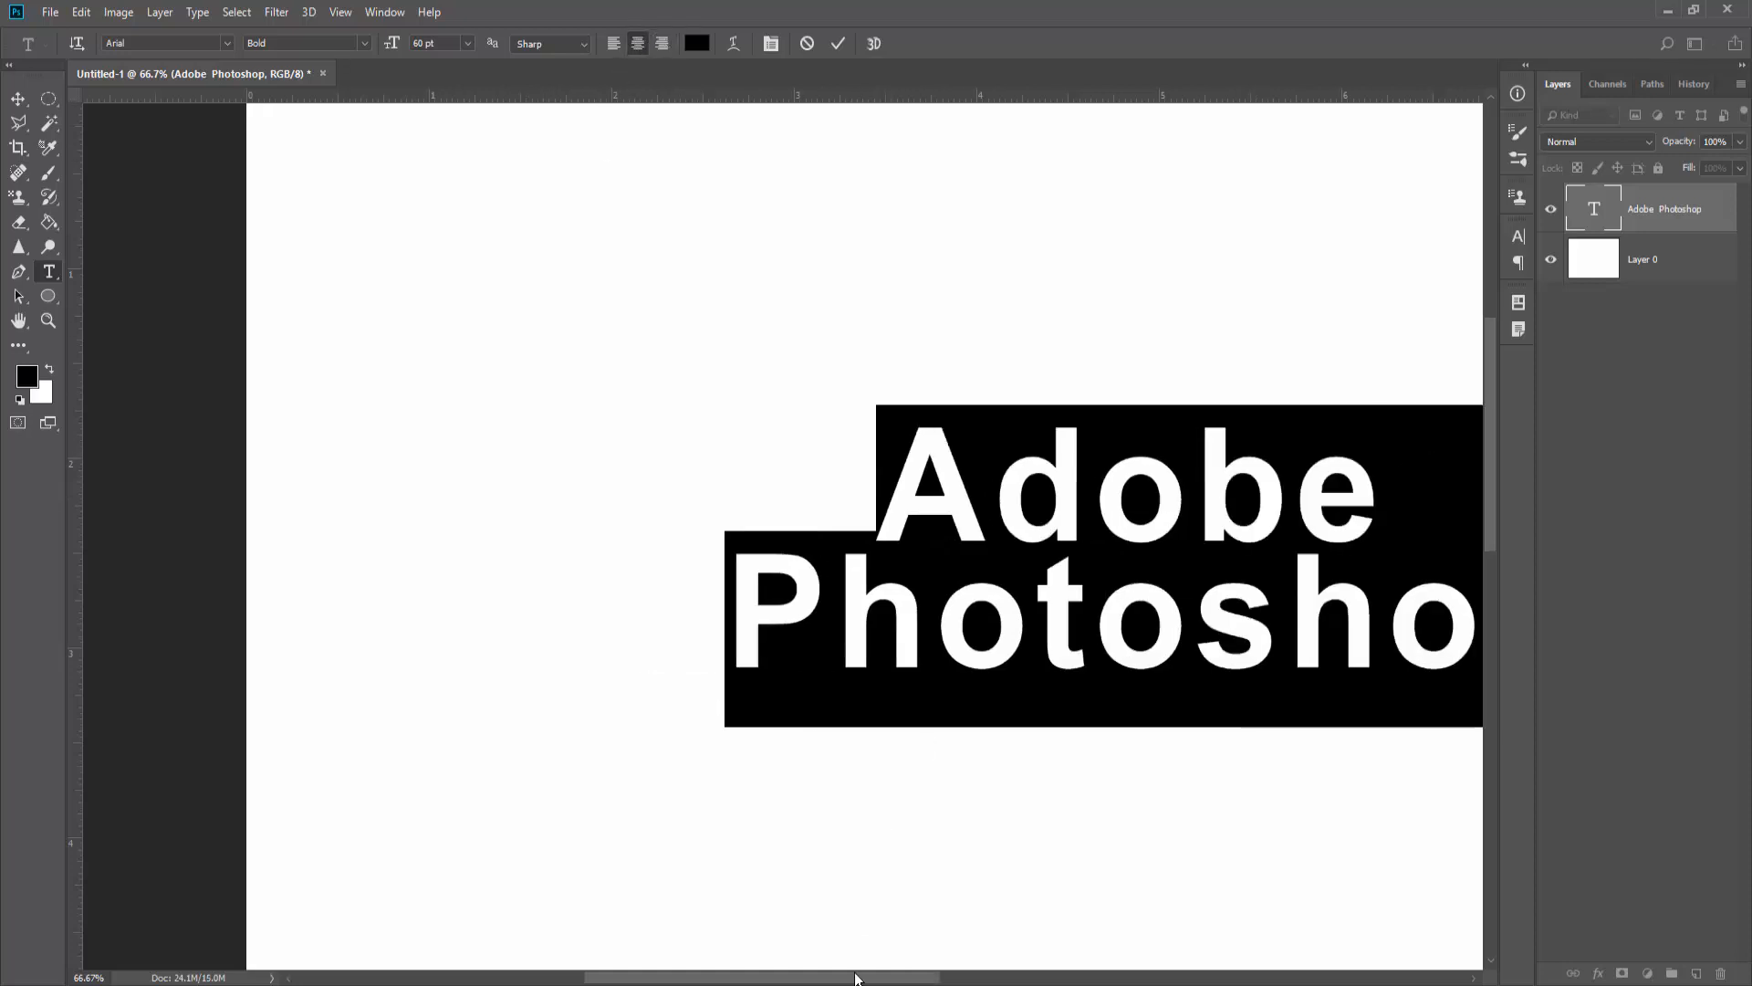
drag(908, 974, 911, 974)
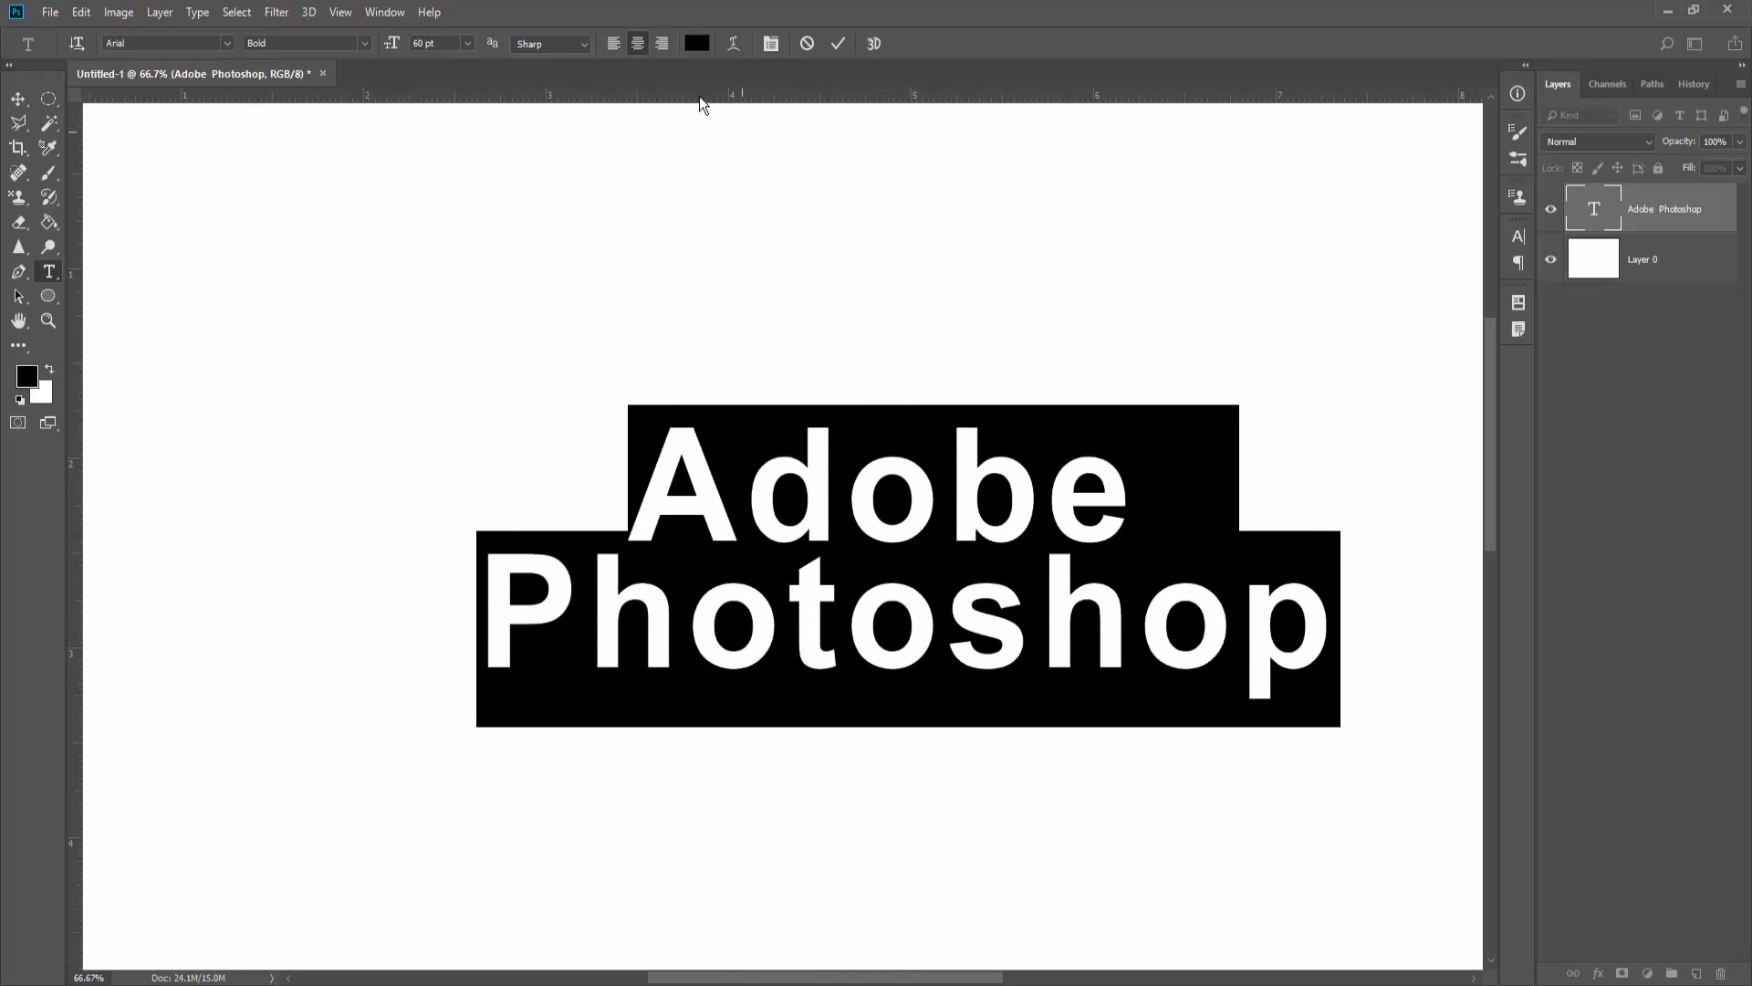
- Set the selected text's color to red (ff0000) and commit the text edit
click(697, 43)
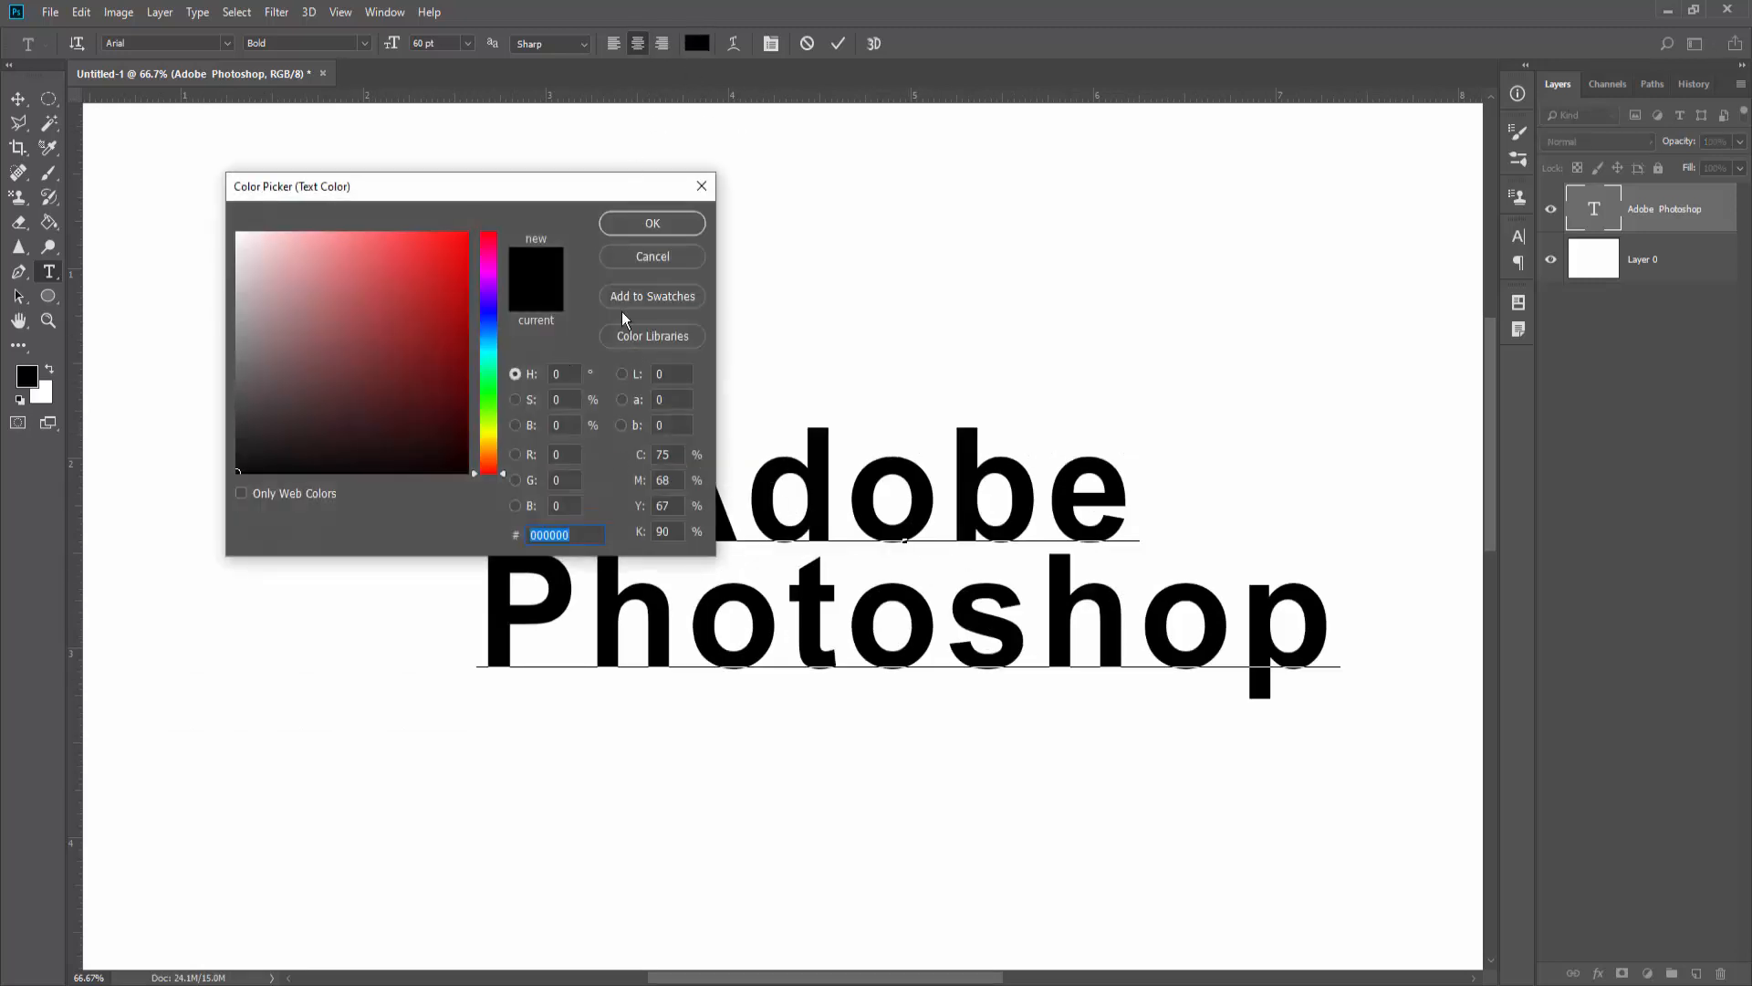
text(ff0000)
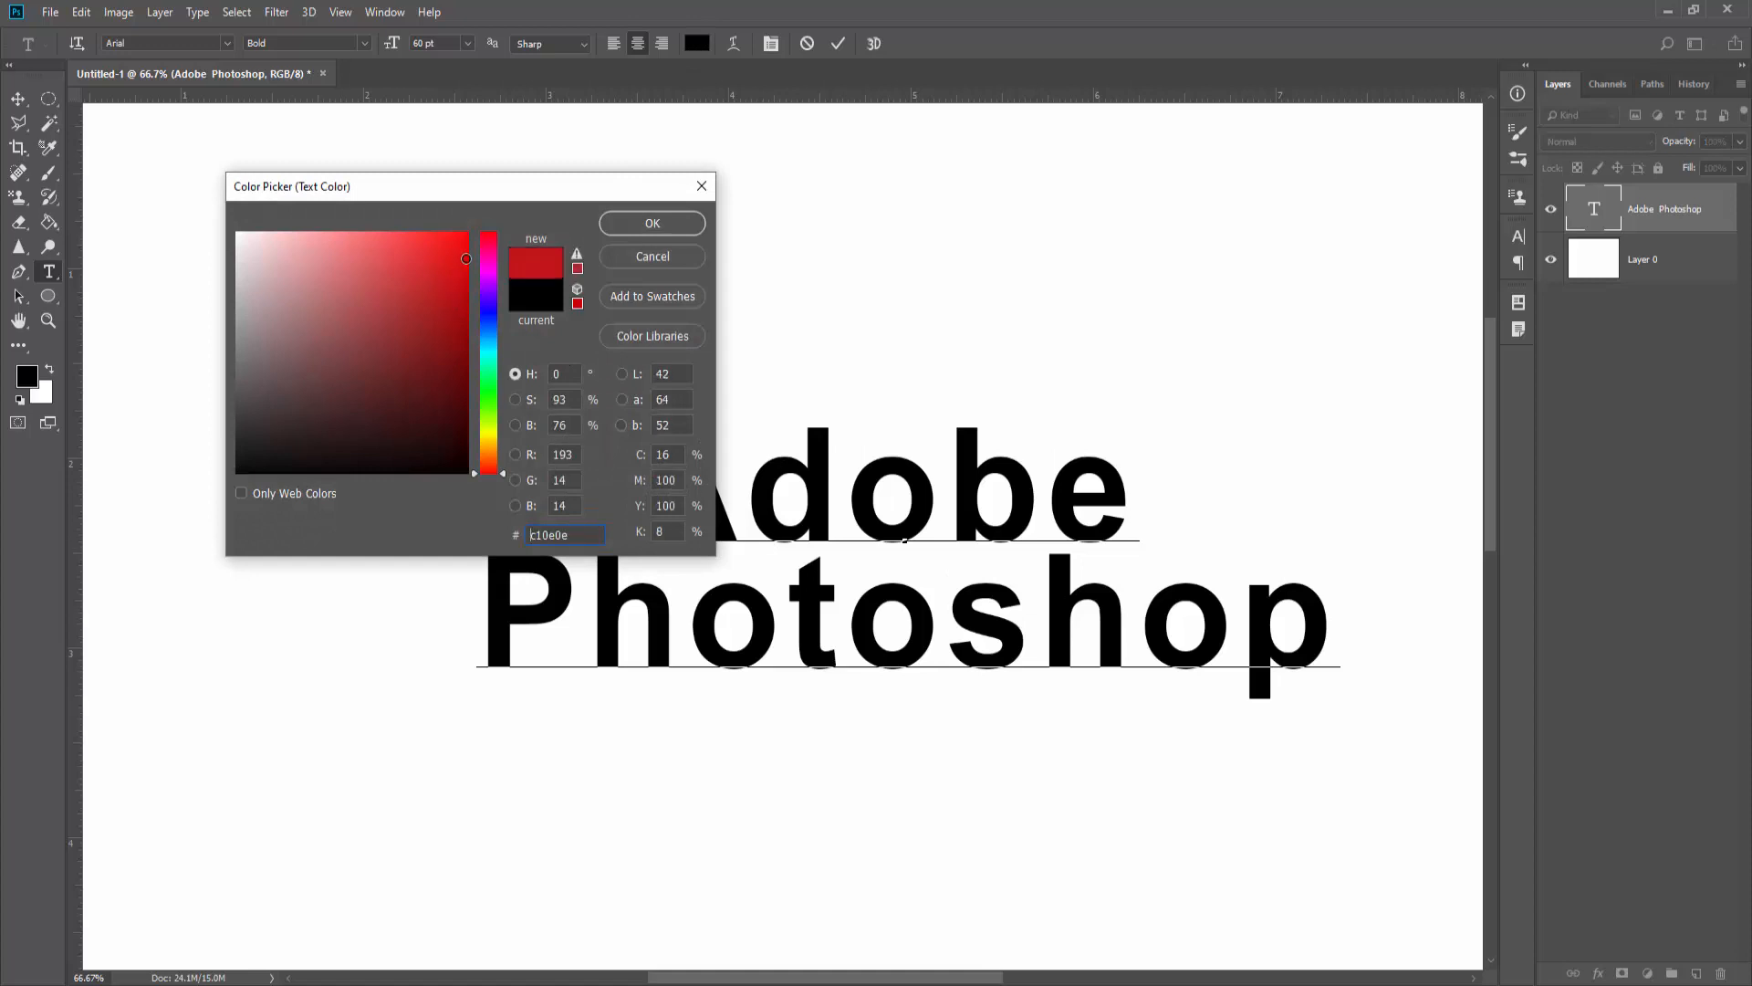
click(605, 228)
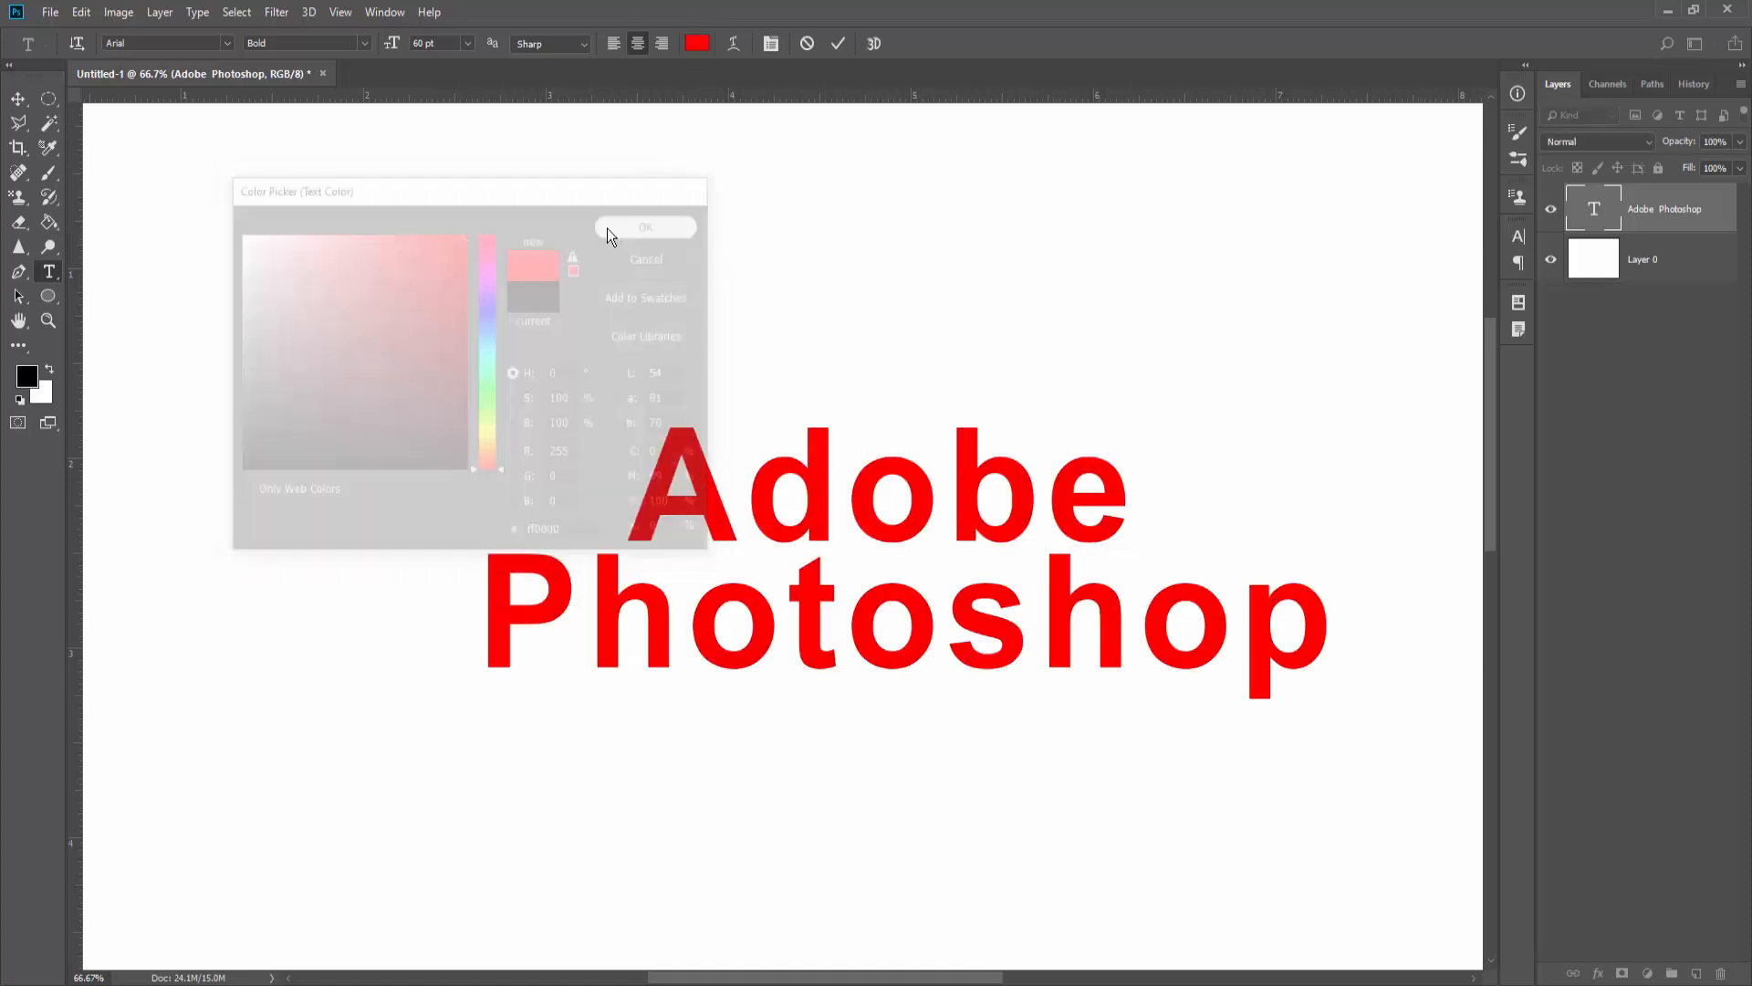
key(ctrl+Return)
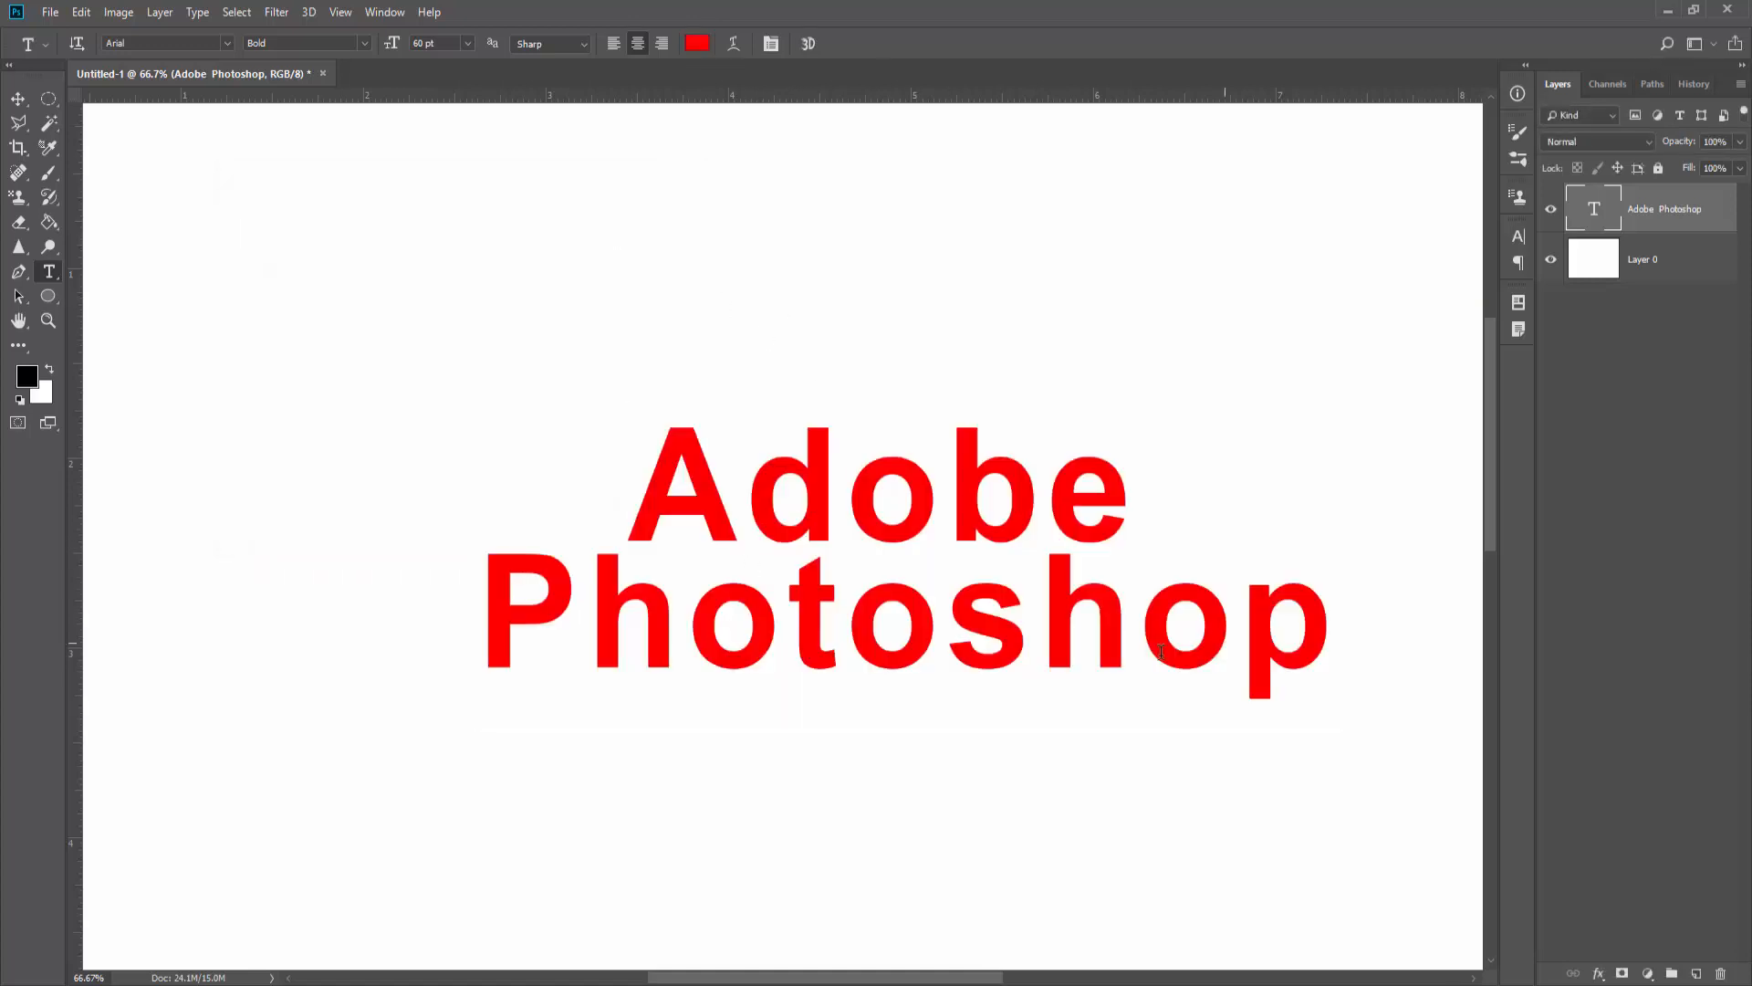
- Select both lines and try the Arc warp style on them with a horizontal bend of +50%
drag(1307, 636, 605, 491)
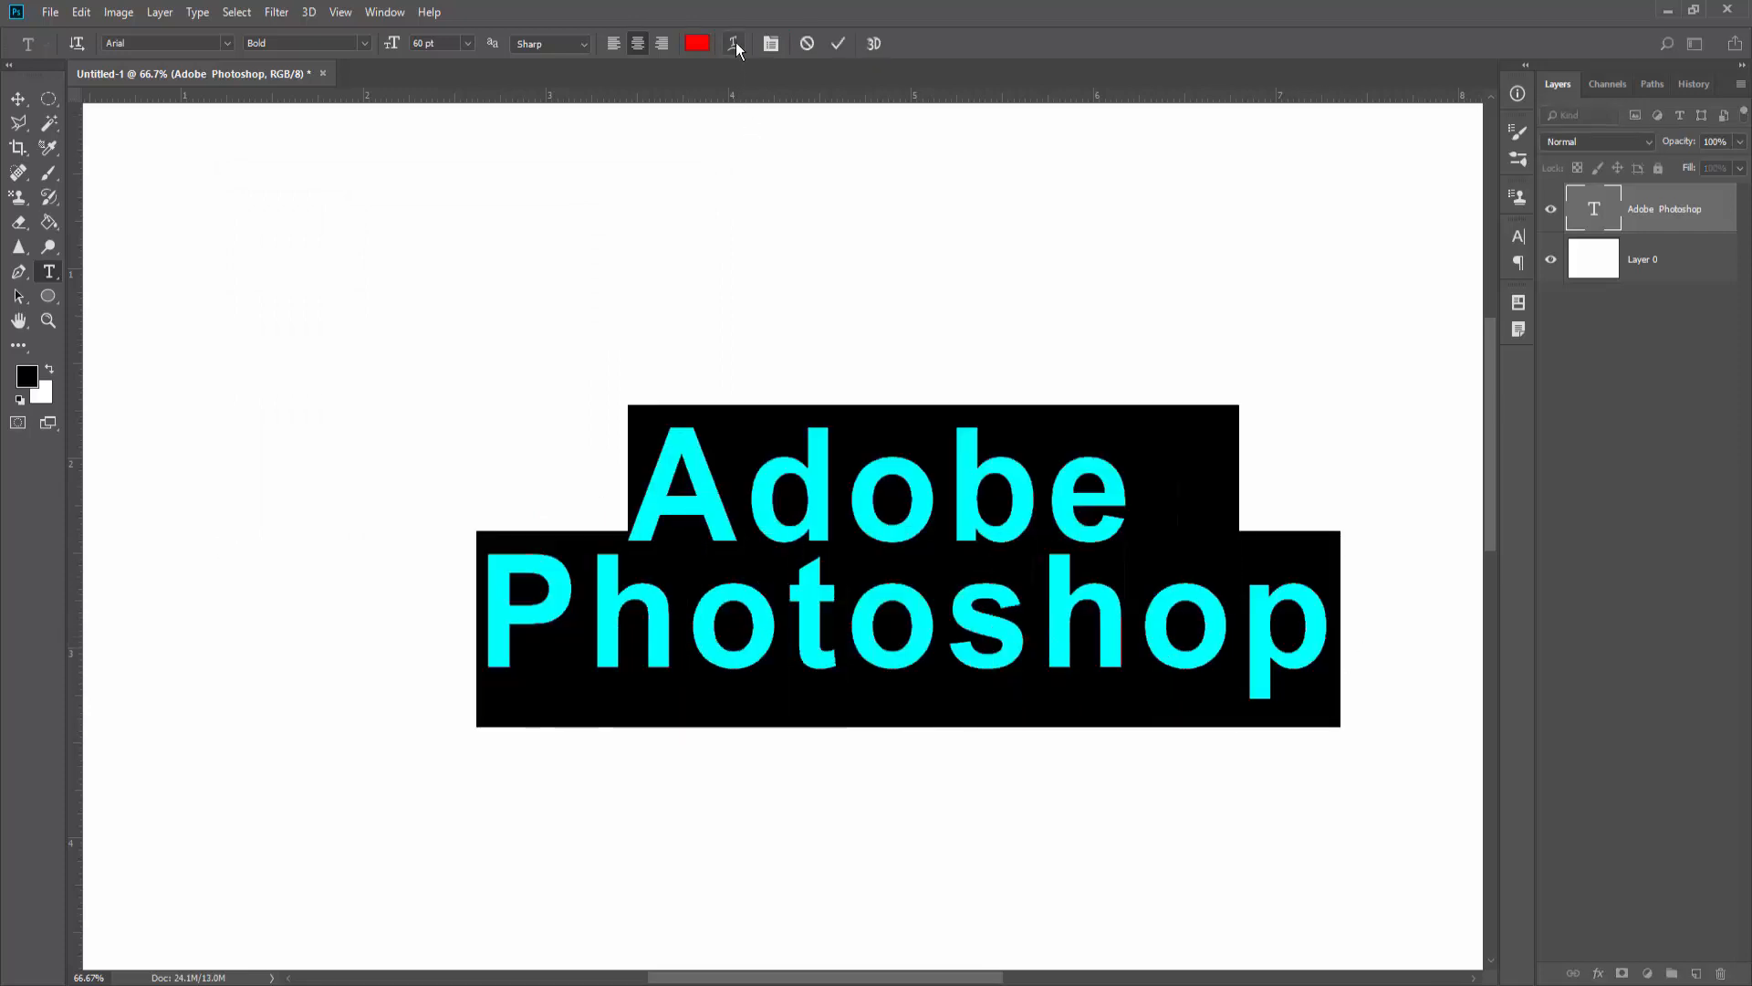
click(736, 42)
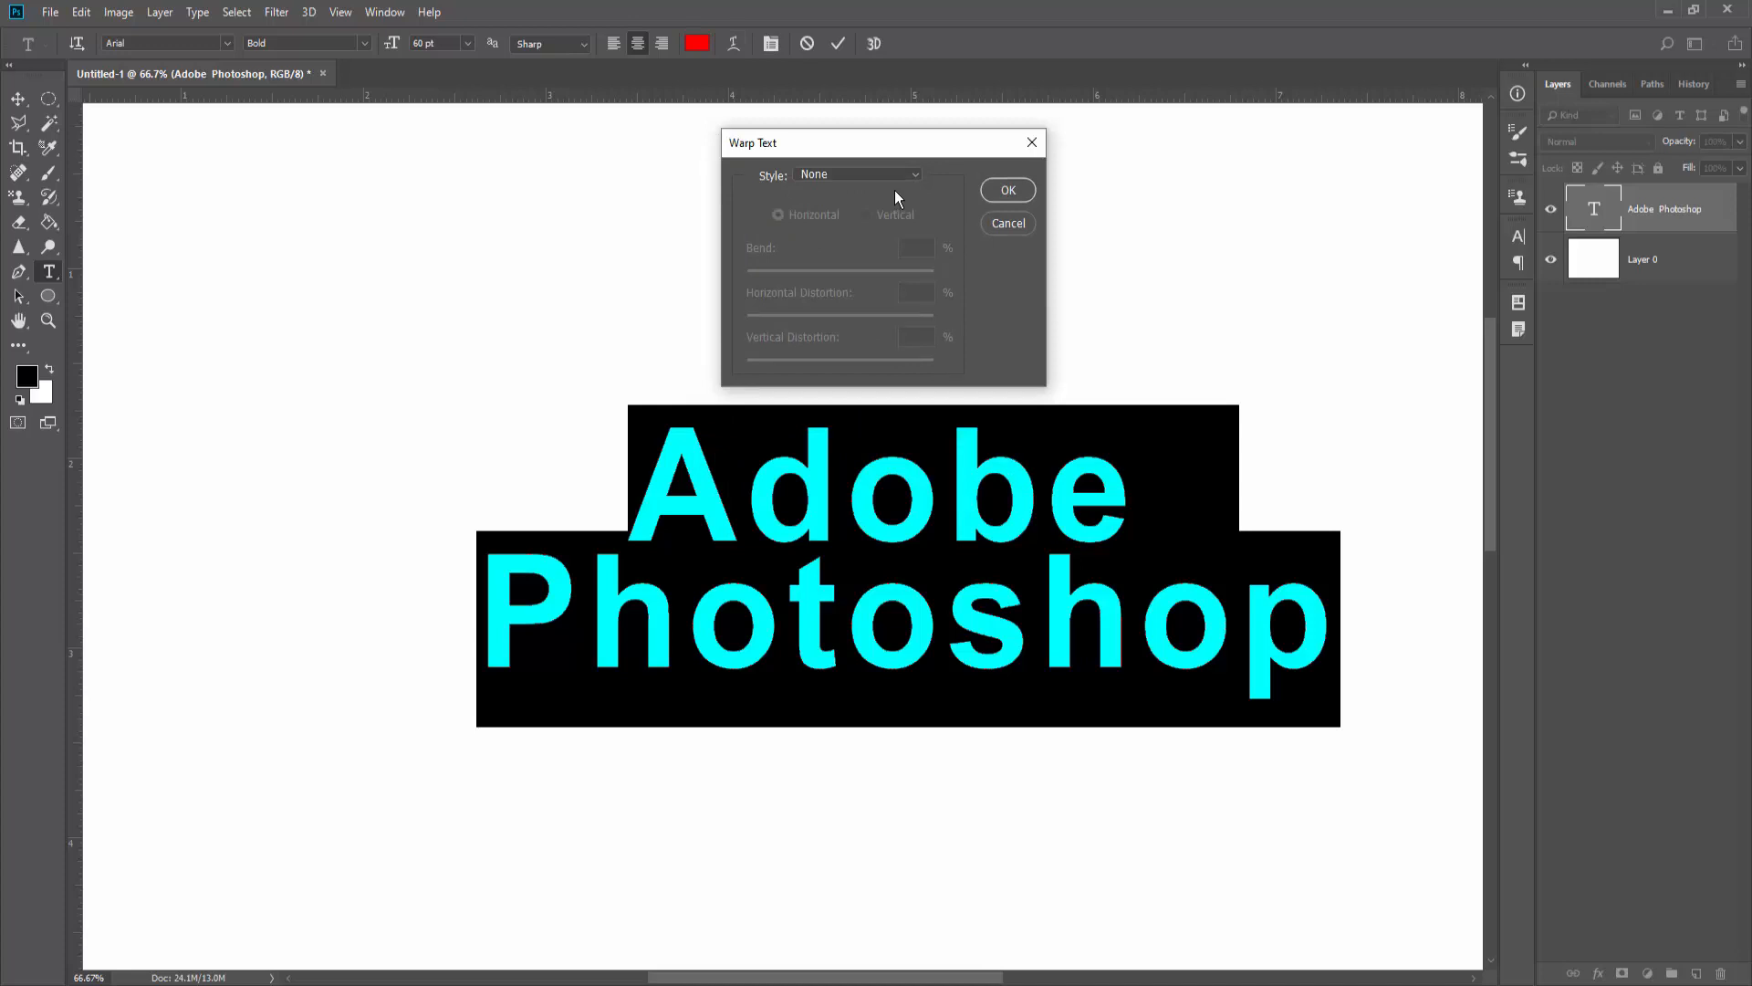
click(914, 174)
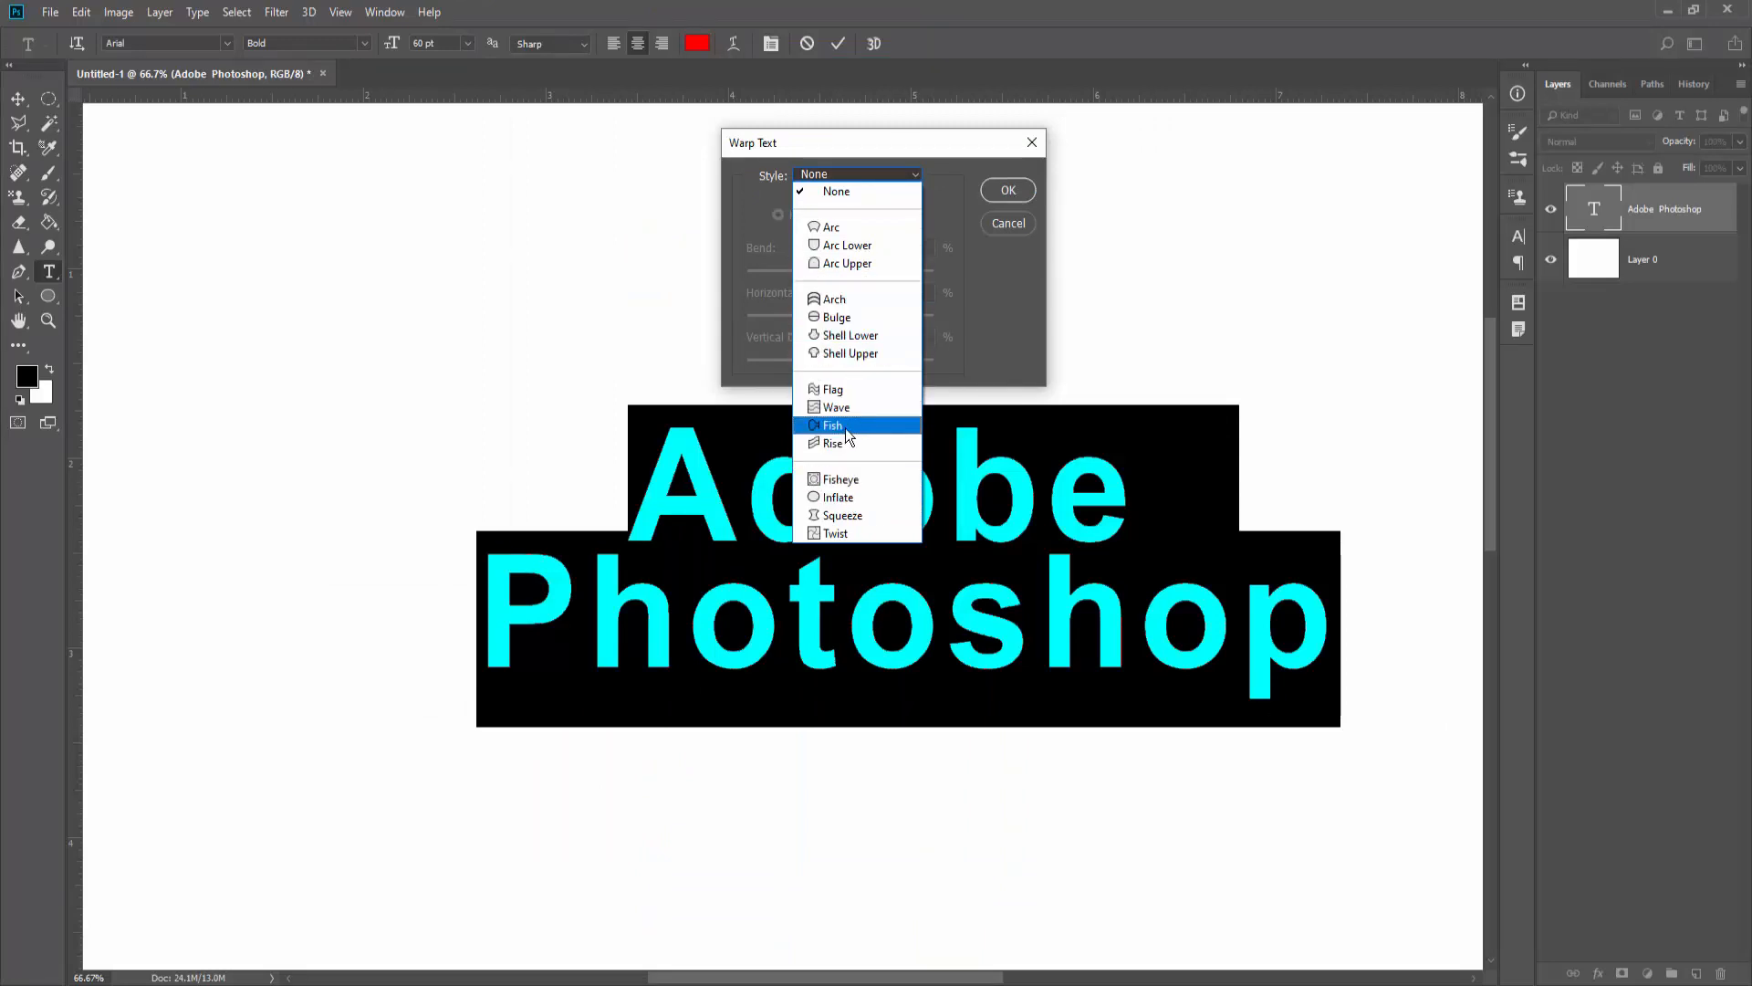
click(846, 228)
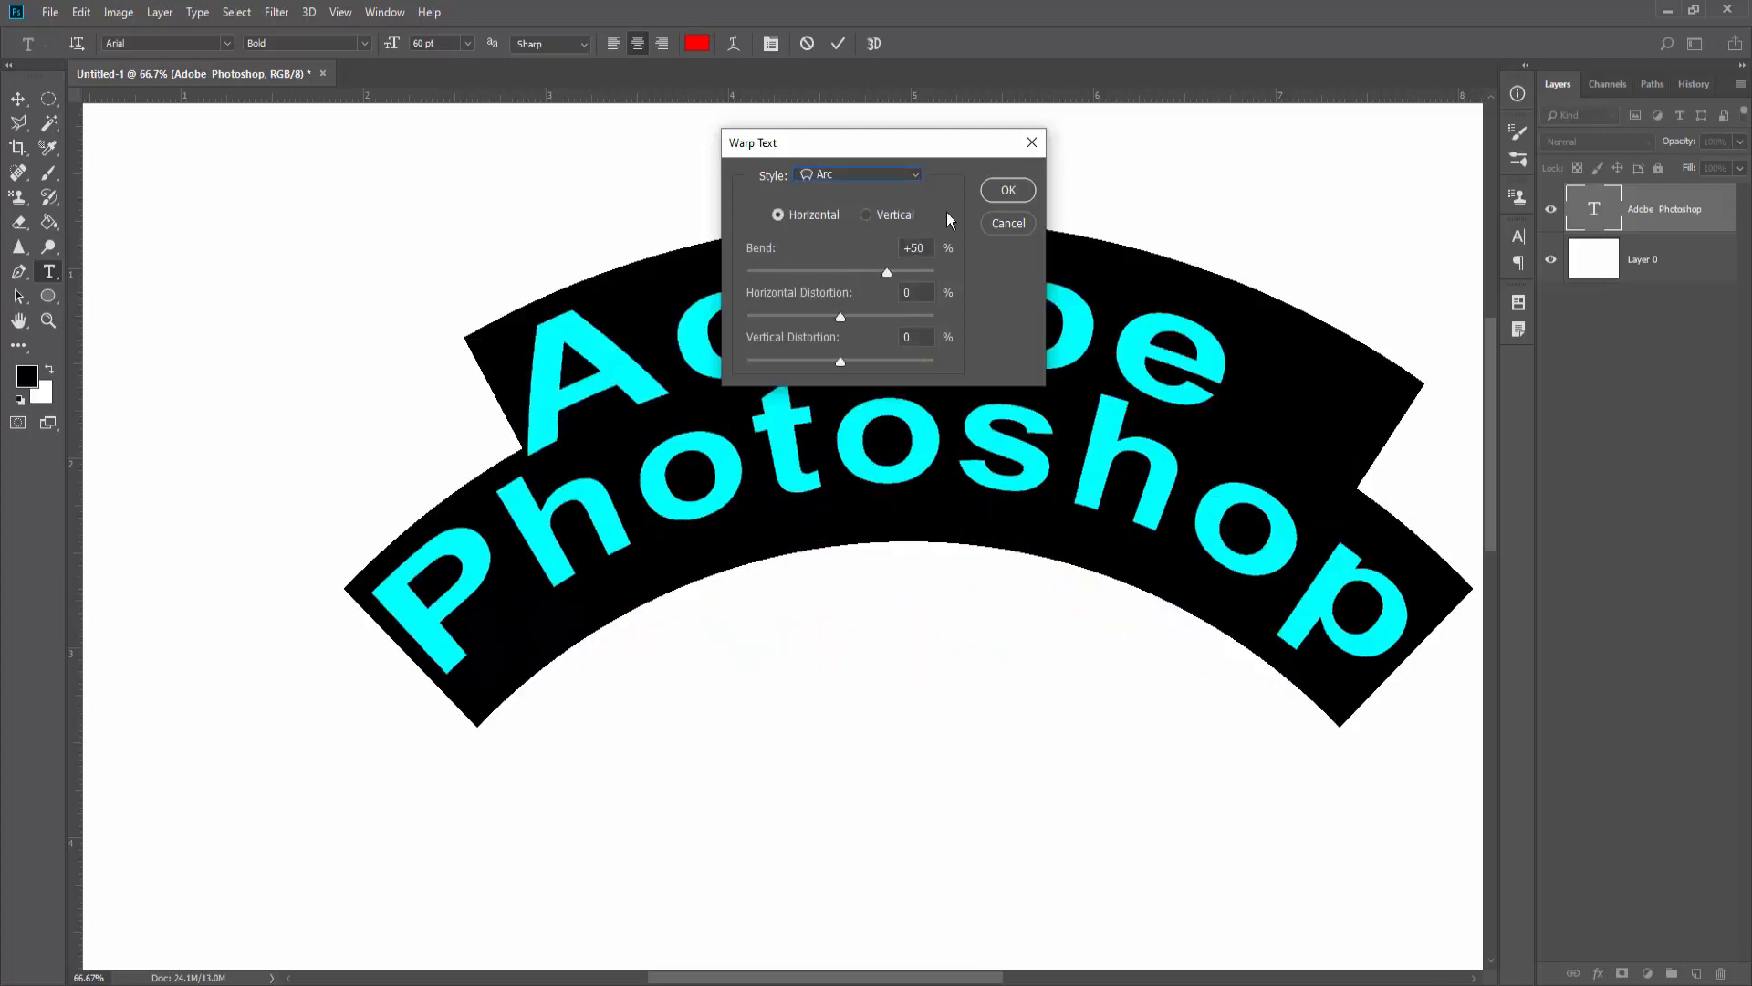
click(1009, 190)
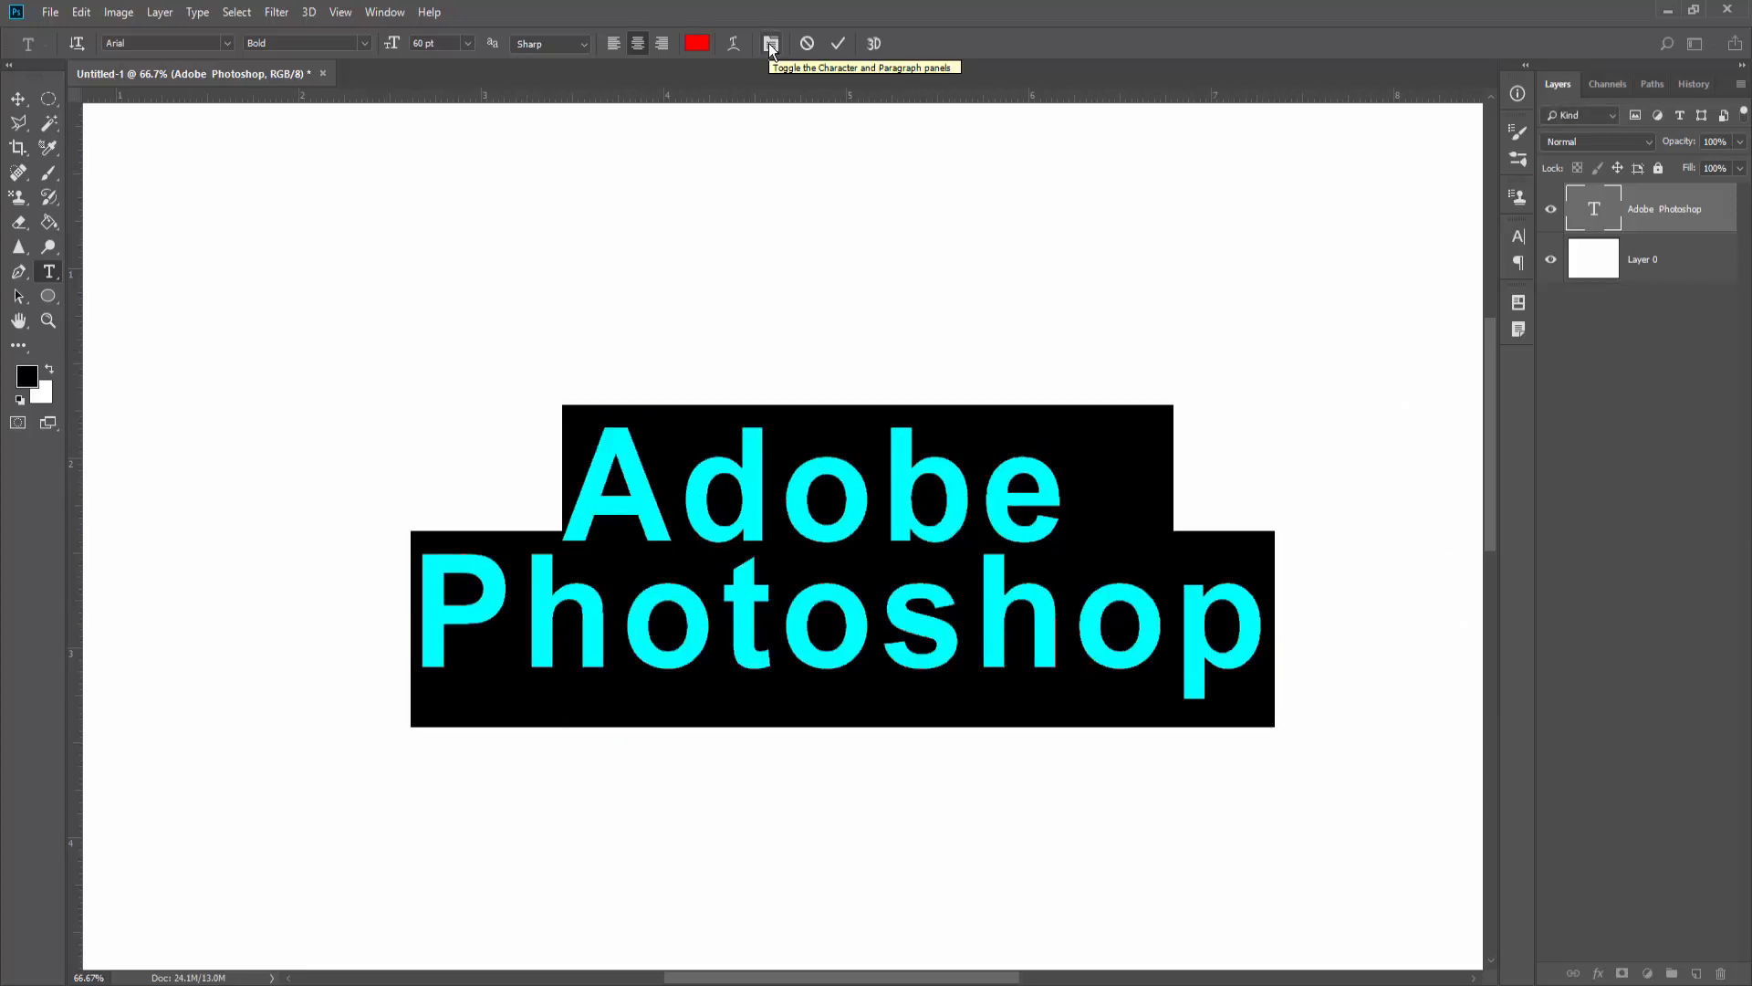
- Display the detailed character settings for the selected text and check the list of available fonts
click(768, 42)
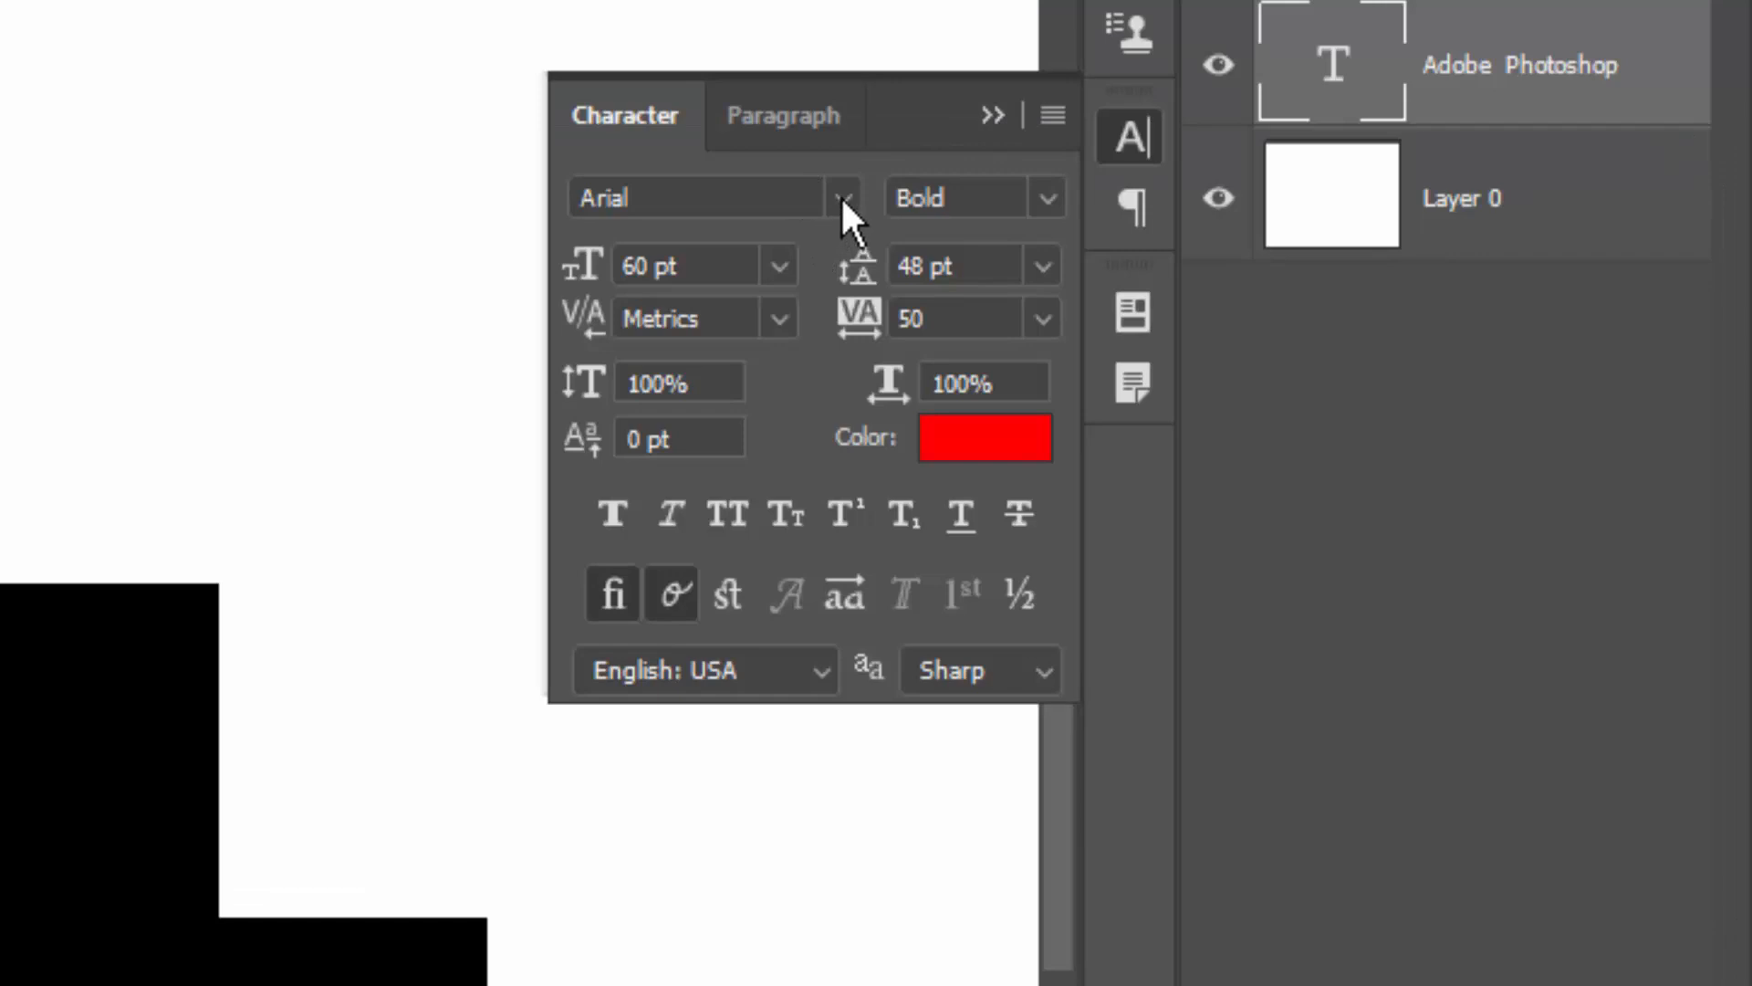
click(841, 197)
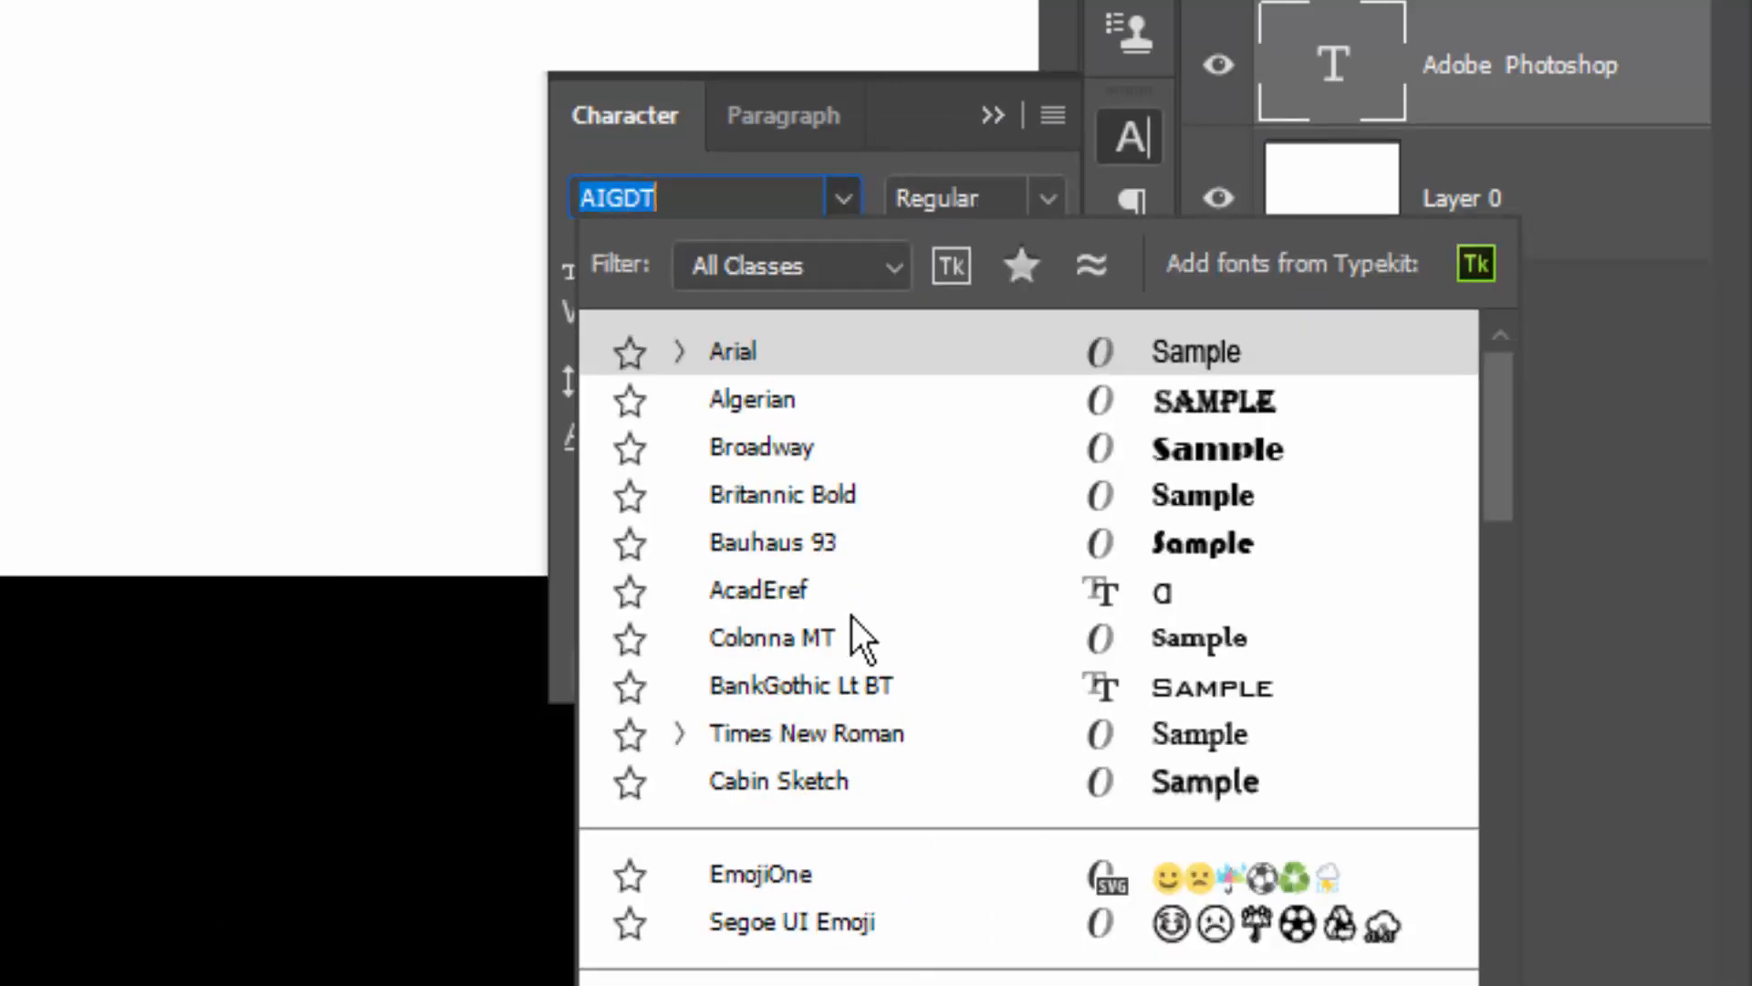
click(792, 156)
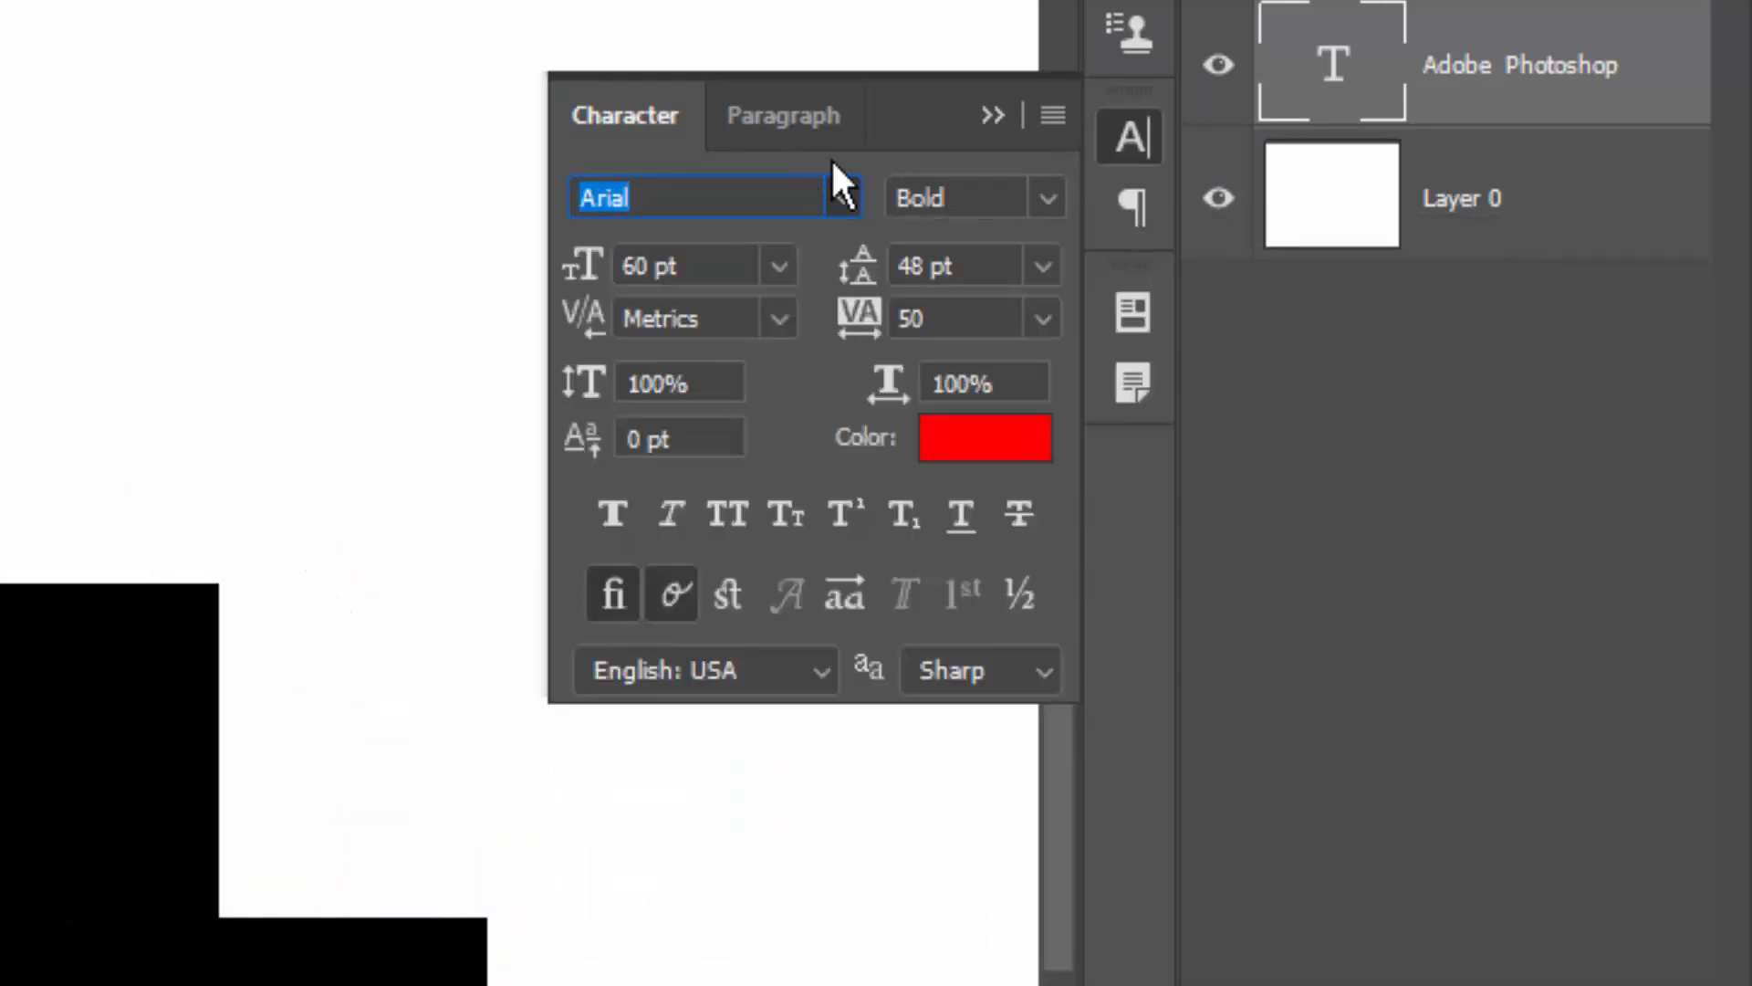
click(831, 157)
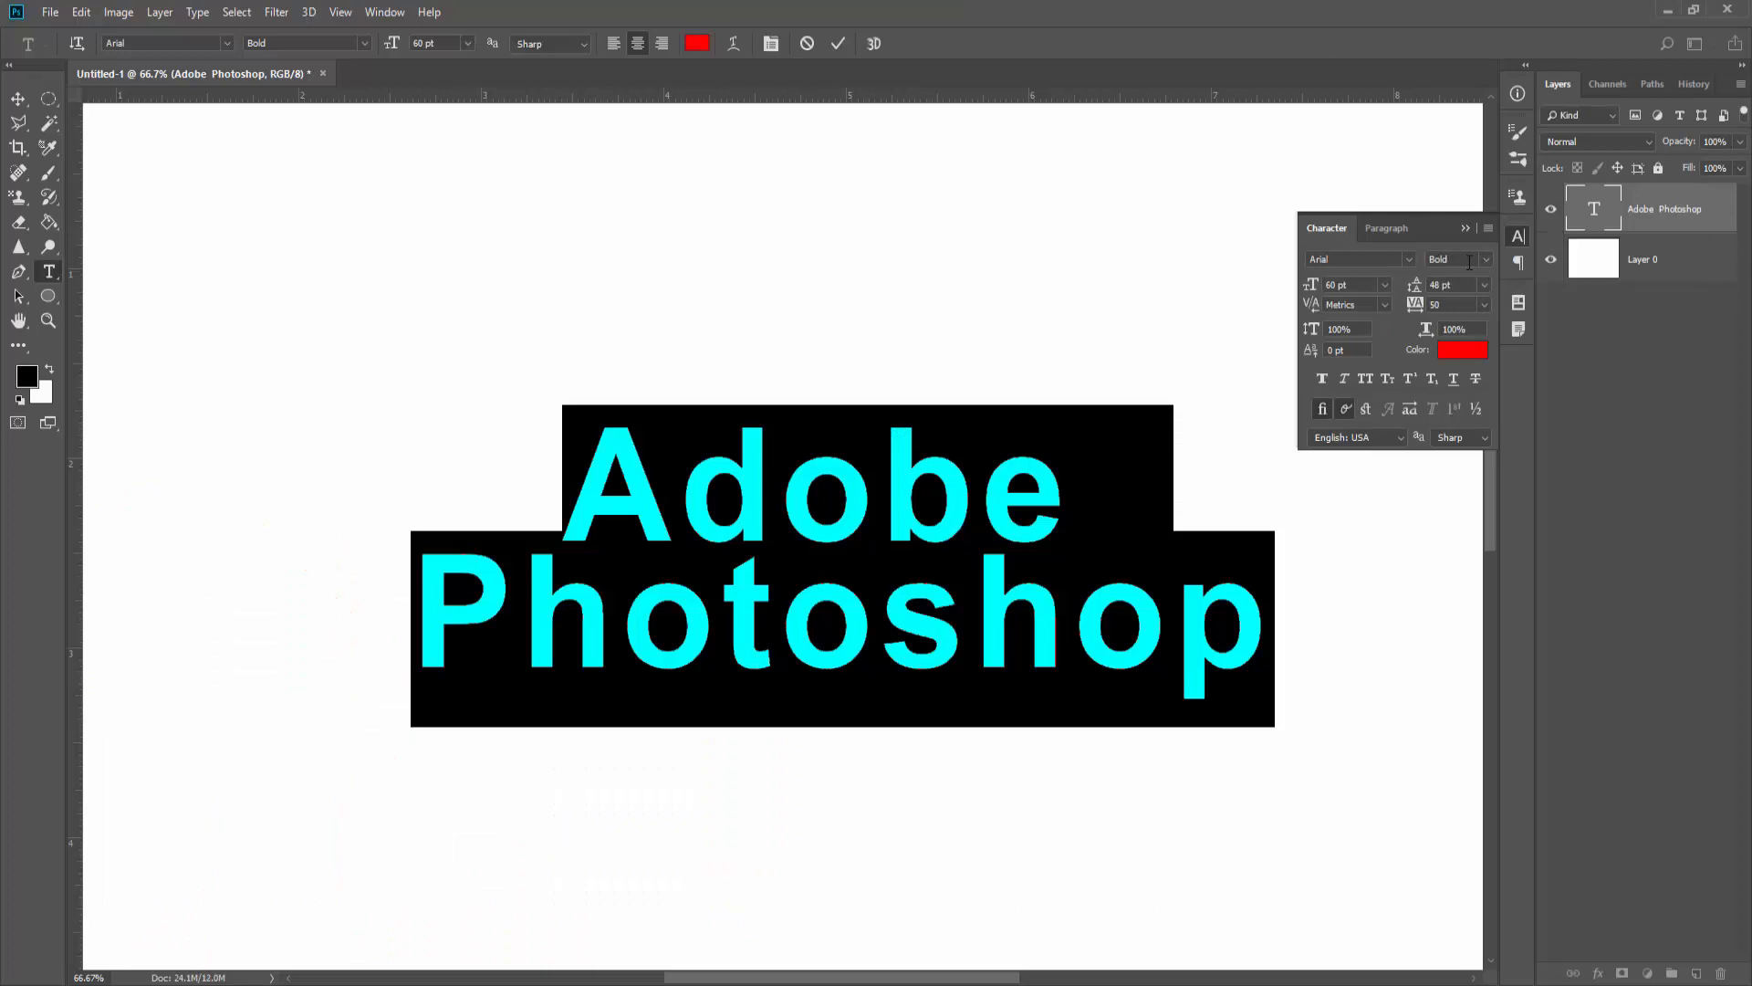
- Try All Caps on the selected text, and format it with Small Caps and Faux Bold instead
click(1363, 378)
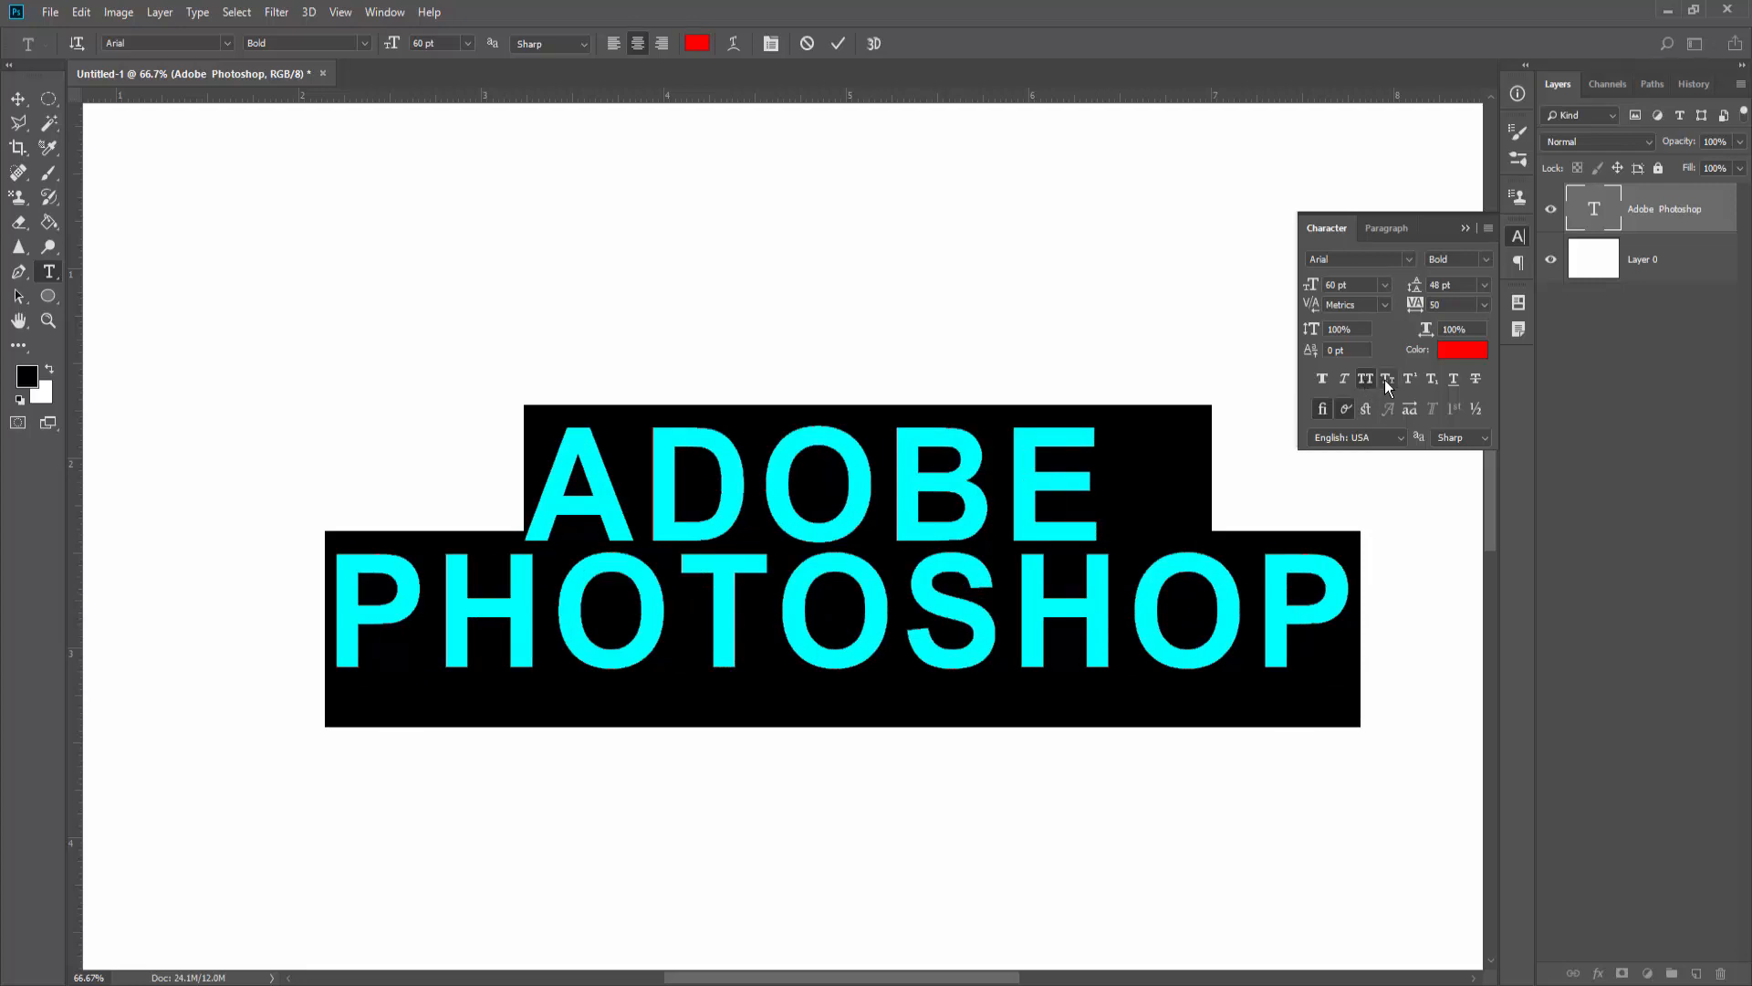
click(1387, 379)
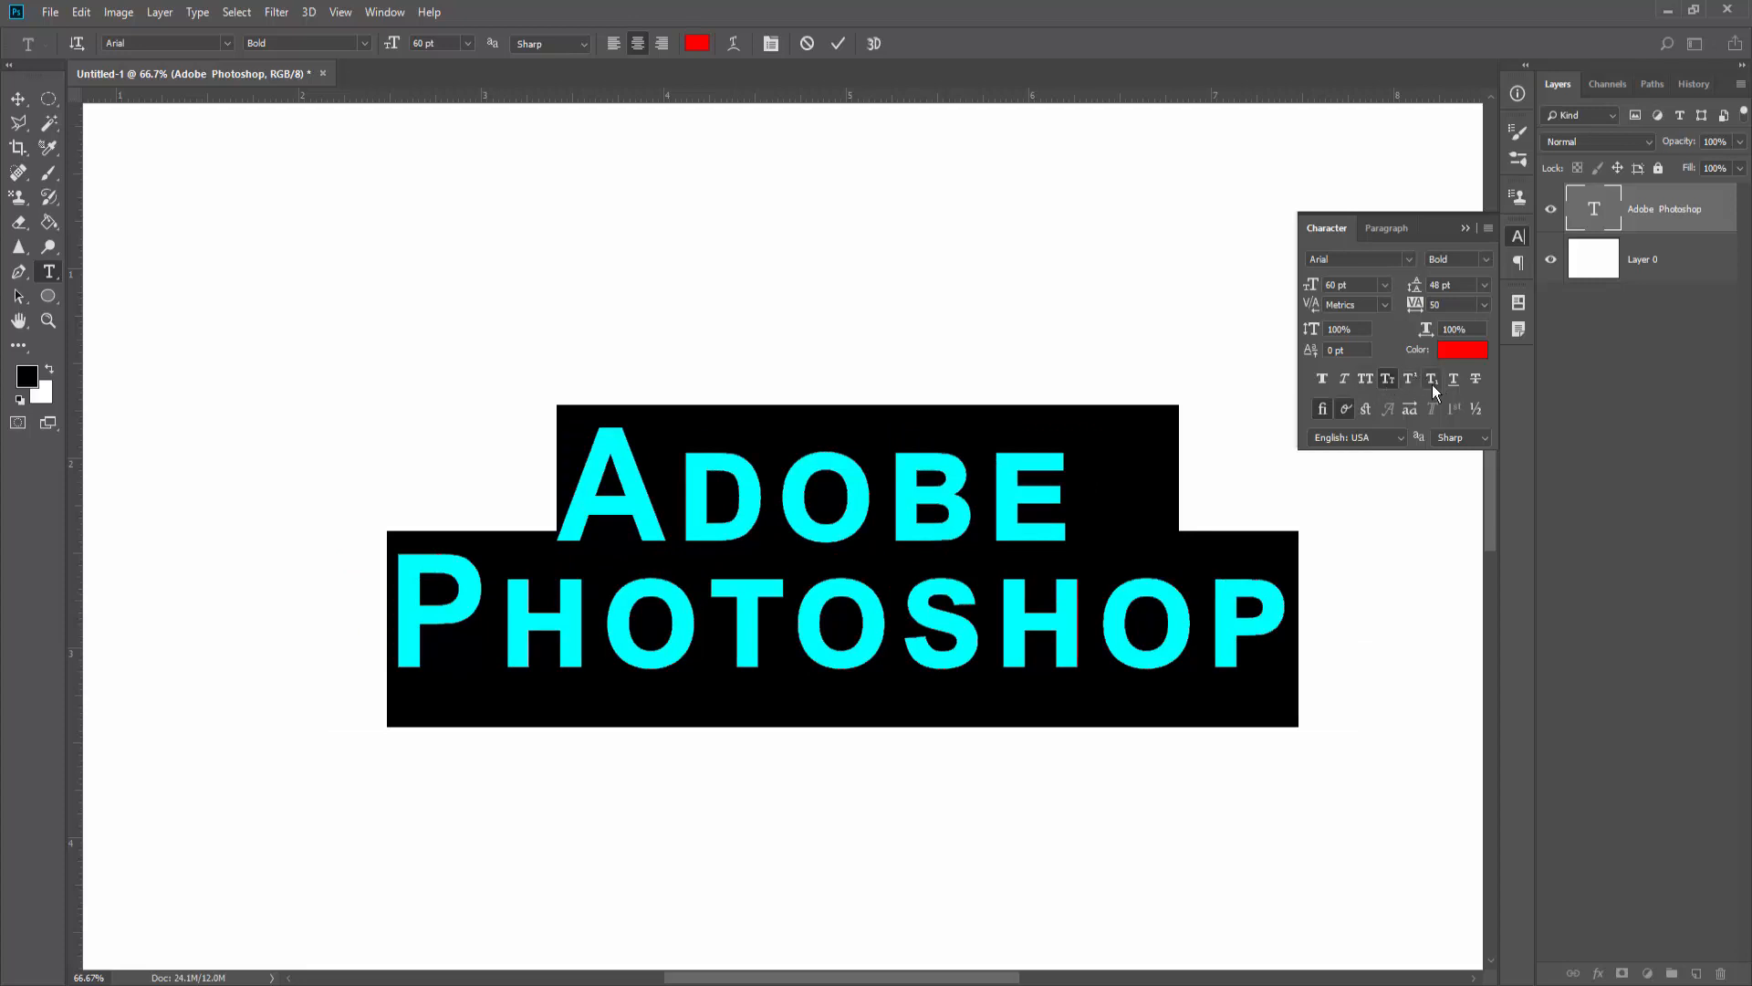
click(1322, 378)
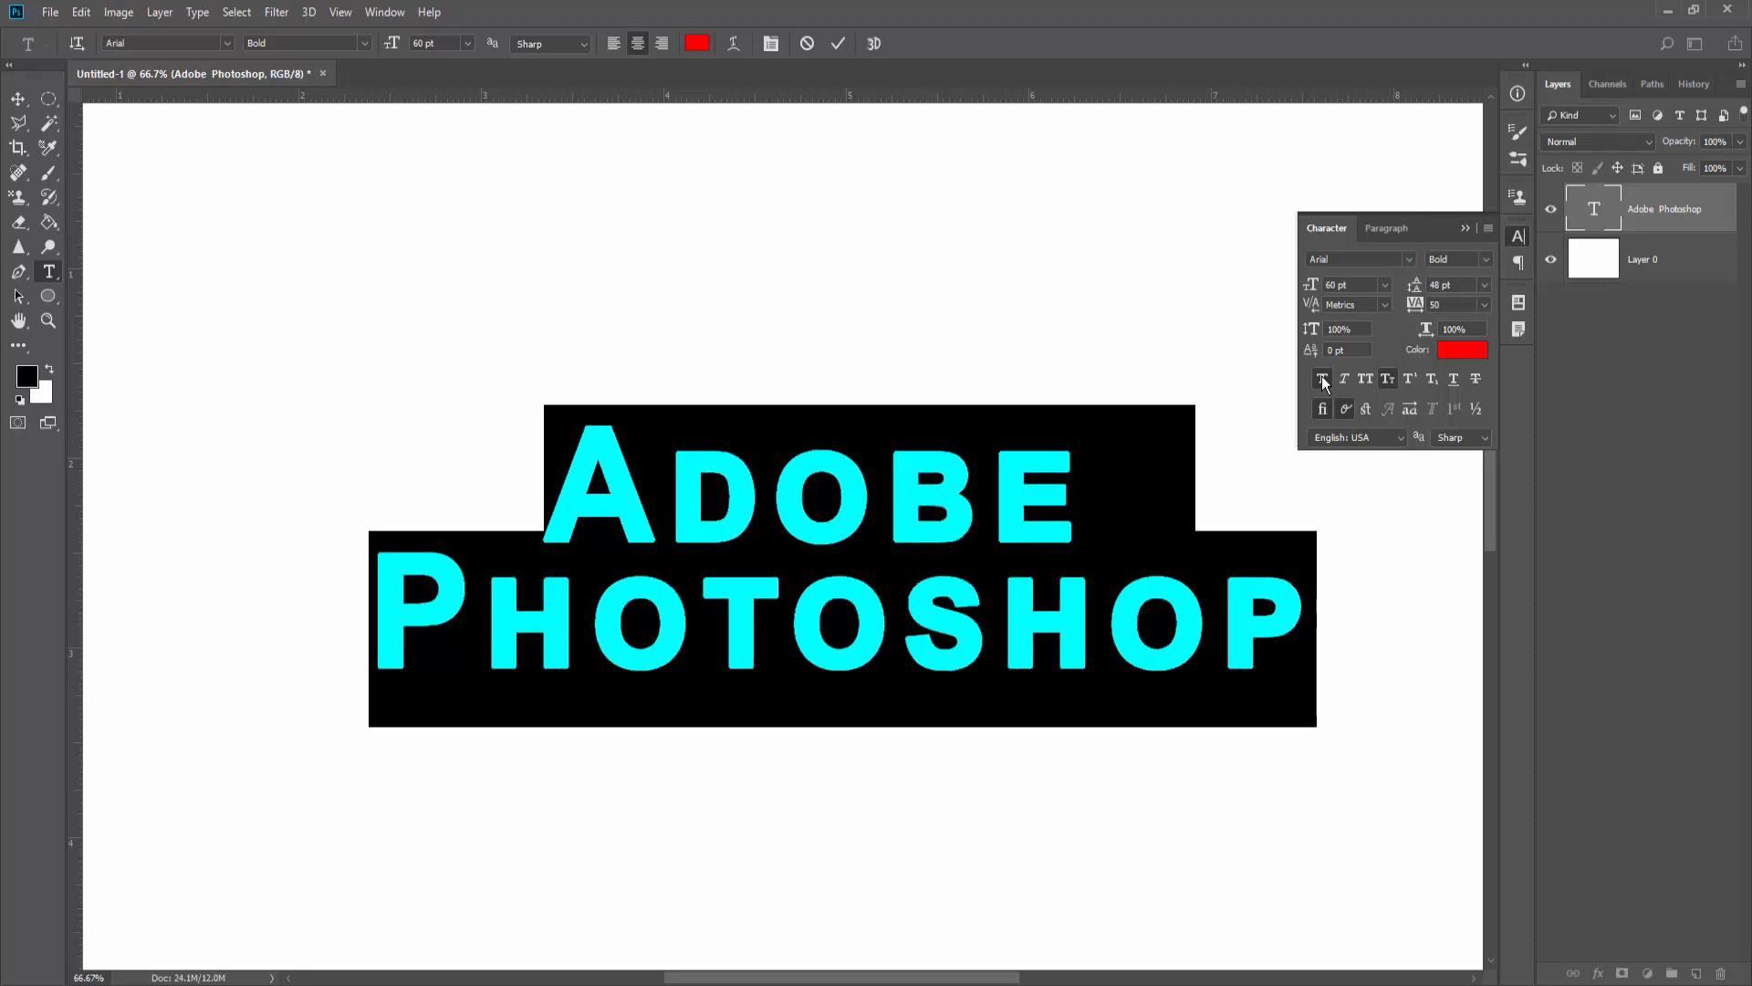
- Apply Faux Italic to the selected text and increase its leading to 60 pt and finally to 72 pt
click(1343, 377)
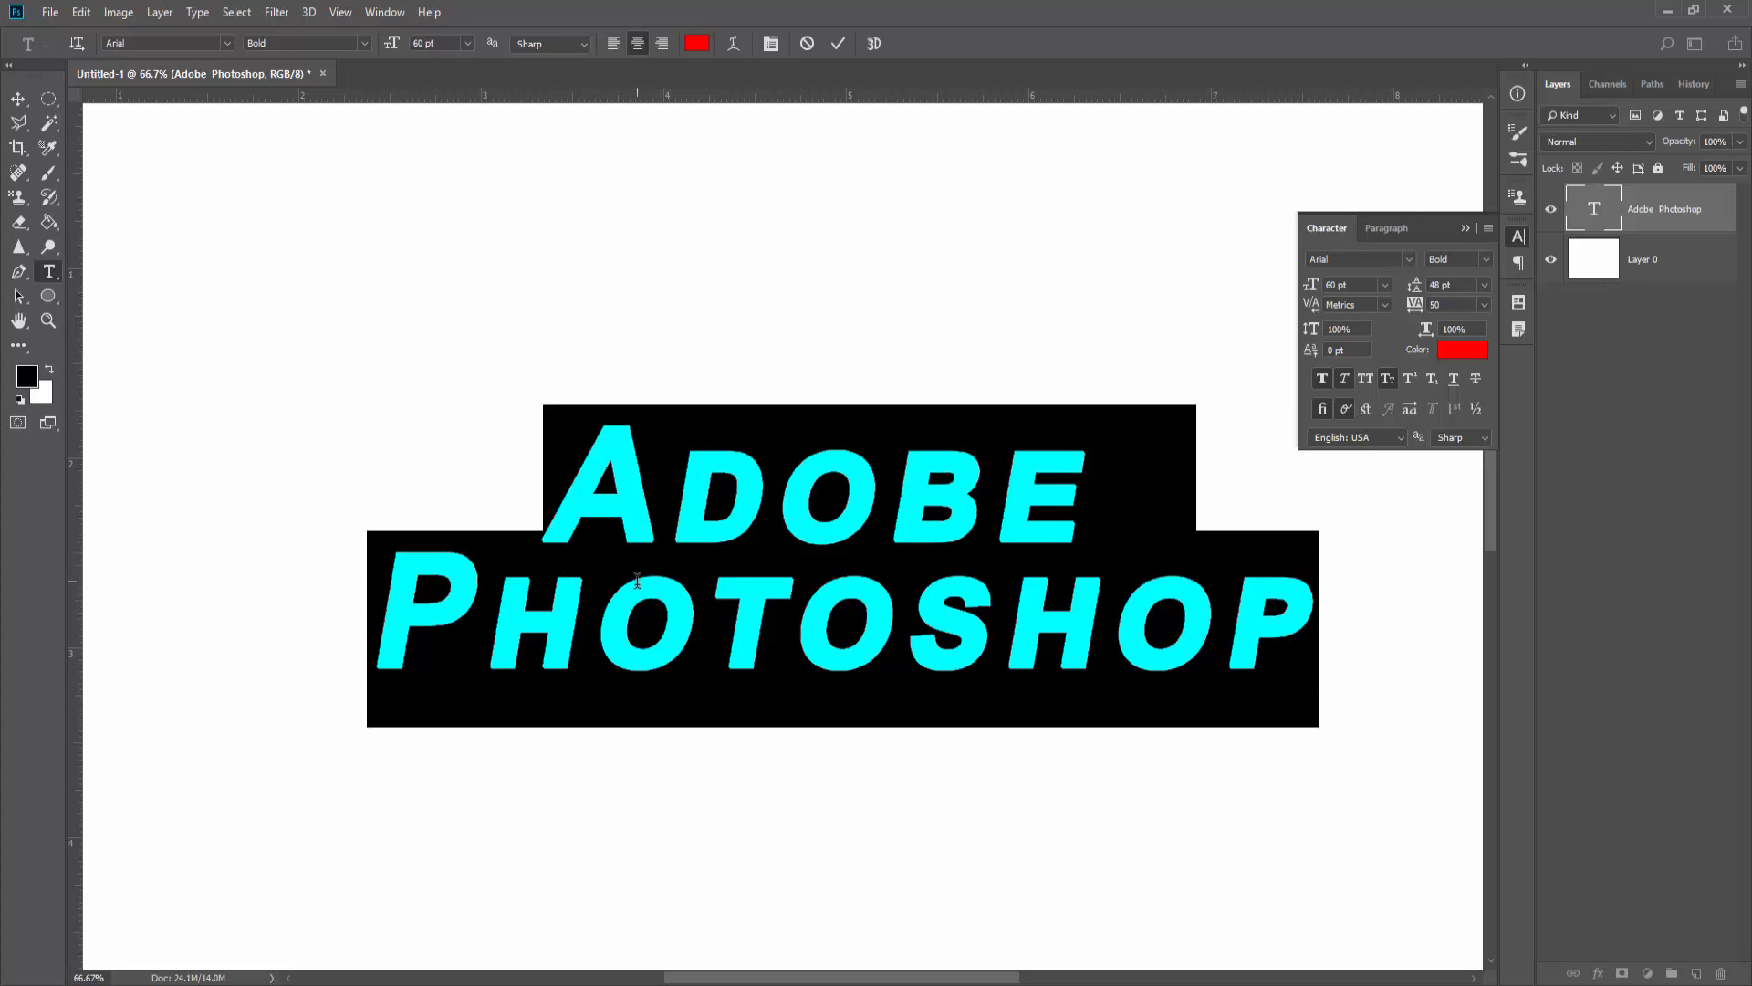
click(1484, 285)
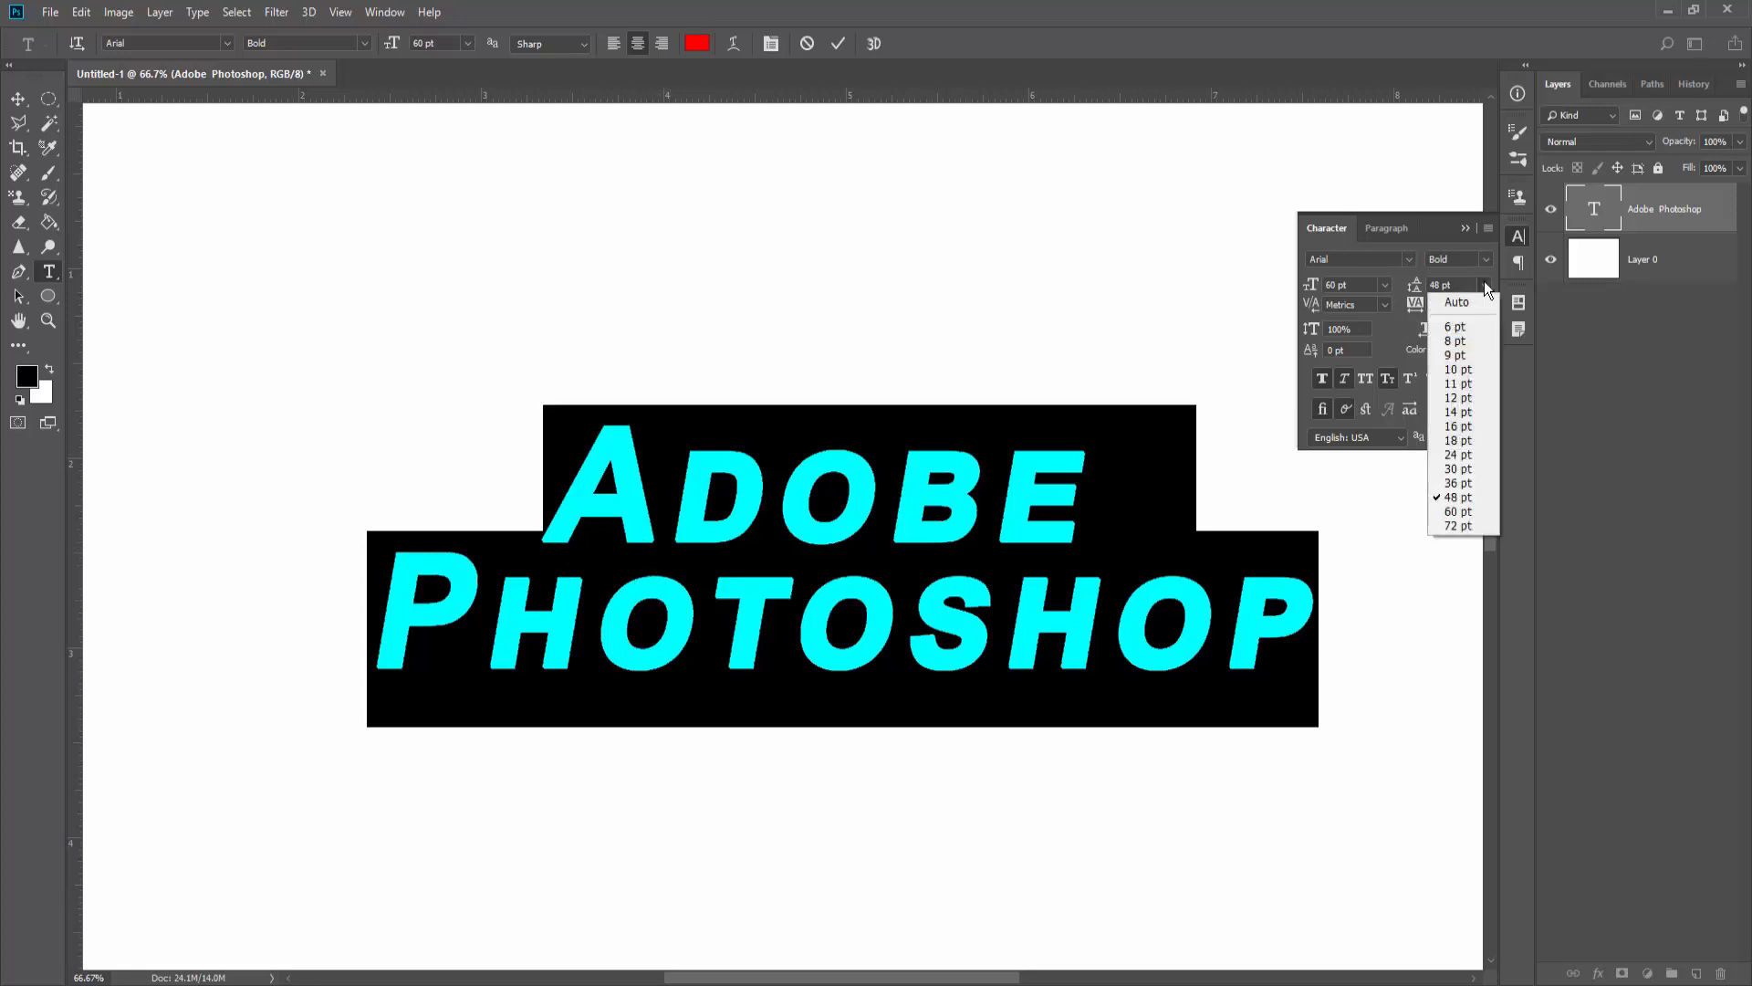
click(1459, 511)
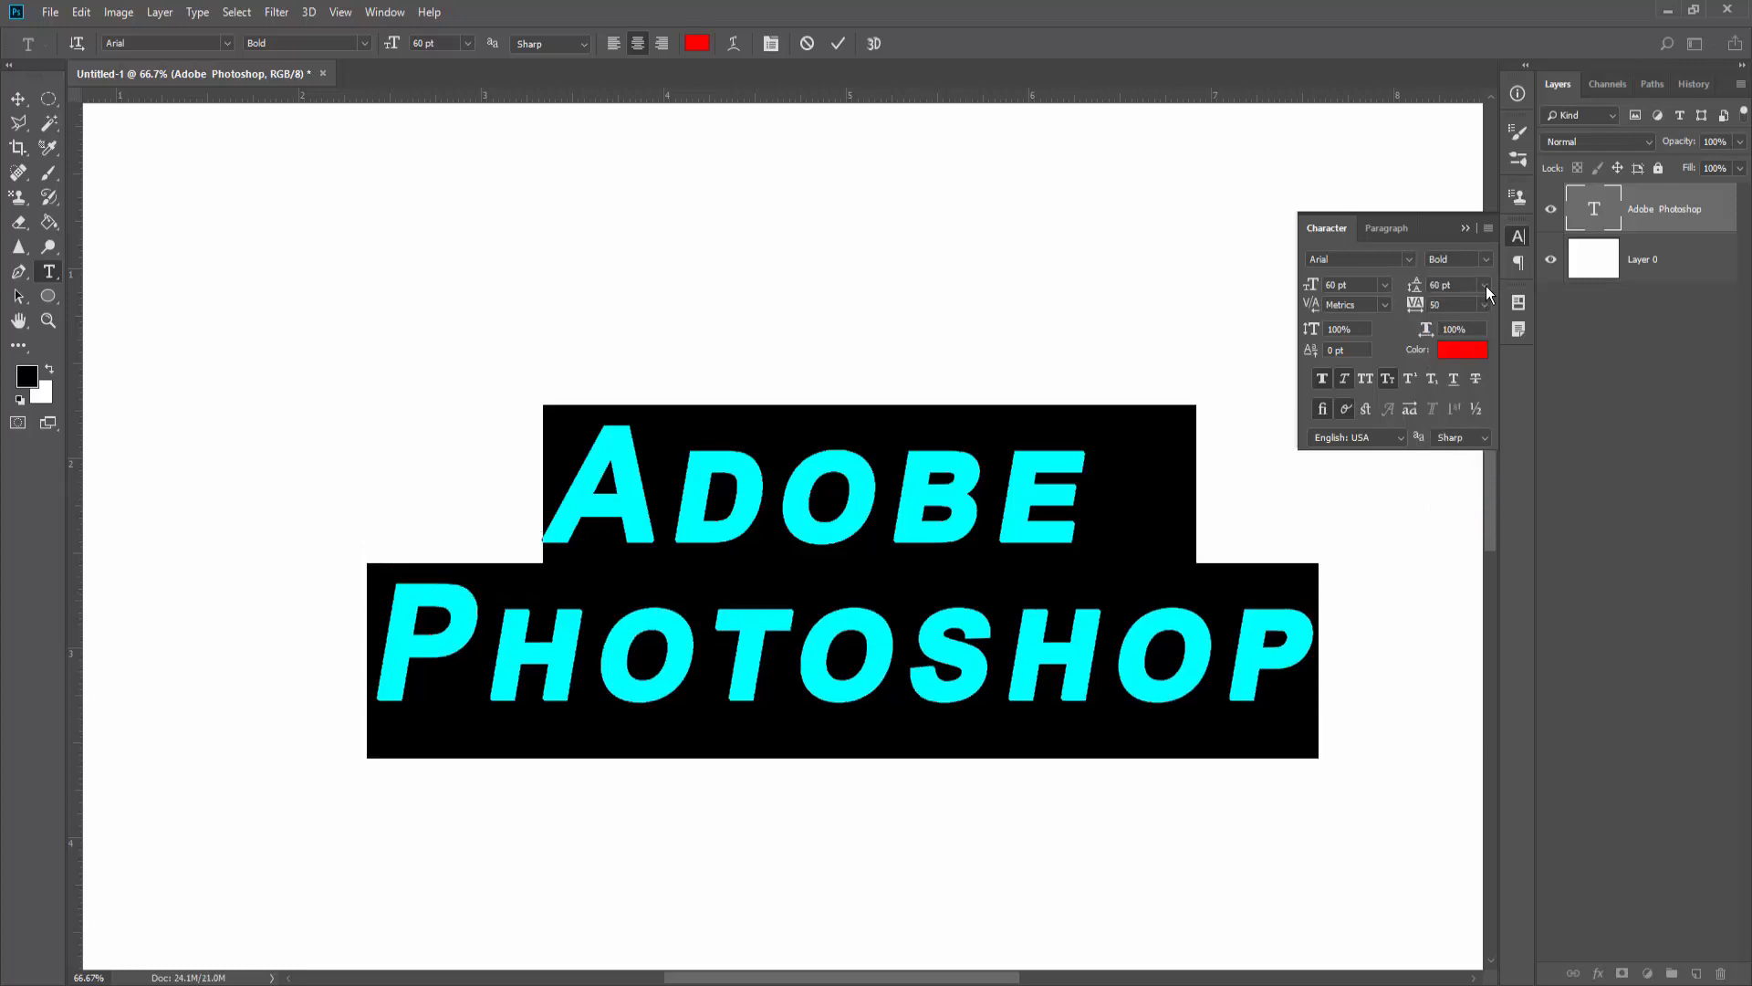
click(1486, 287)
click(1461, 526)
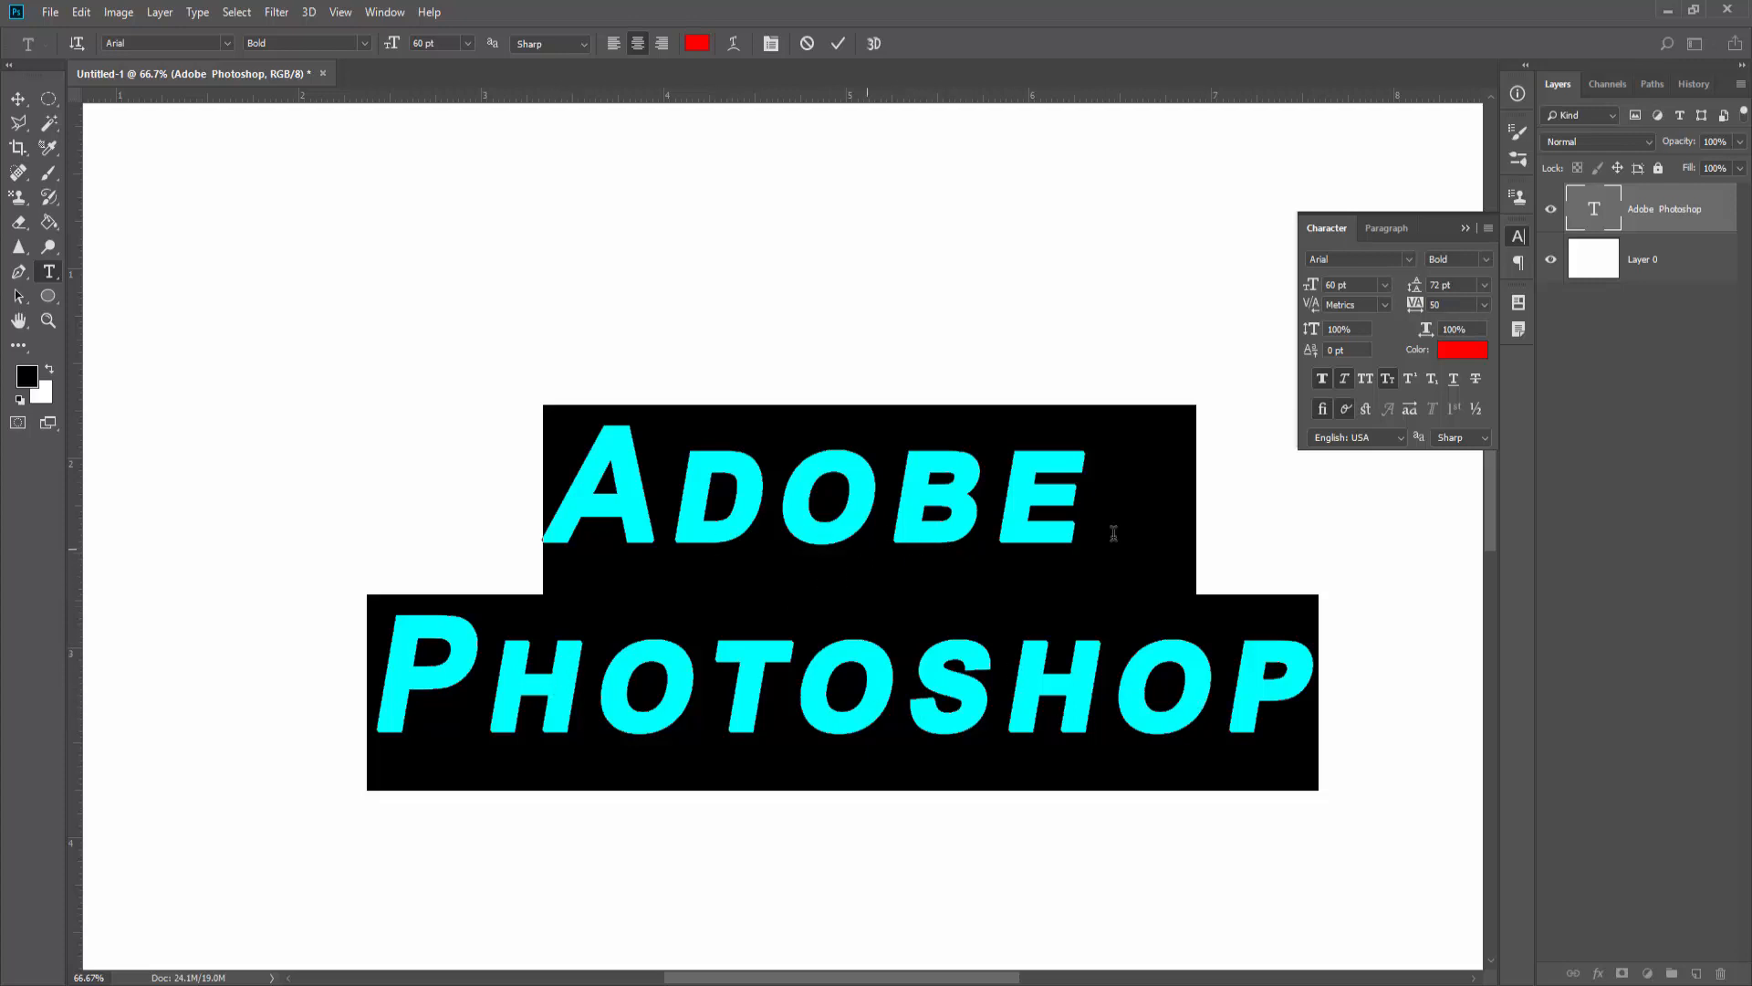
- Widen the selected text's tracking to 75 and finally to 200, commit the edit and put away the character settings
click(1486, 304)
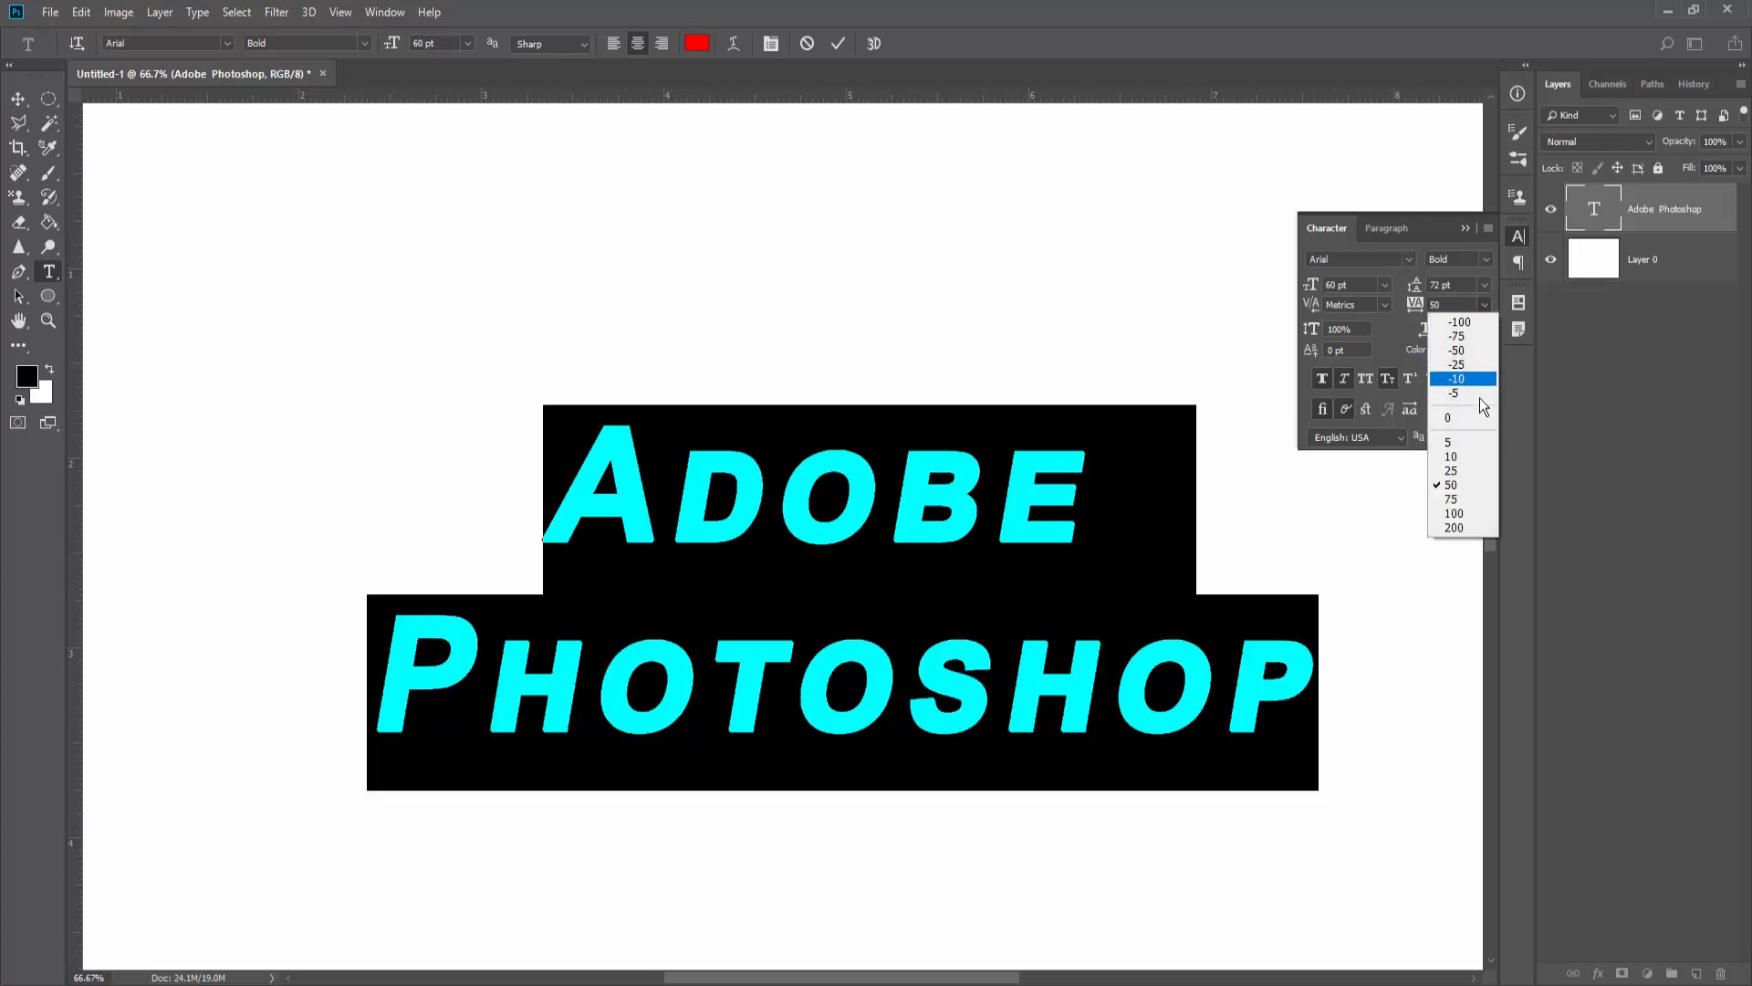
click(1463, 499)
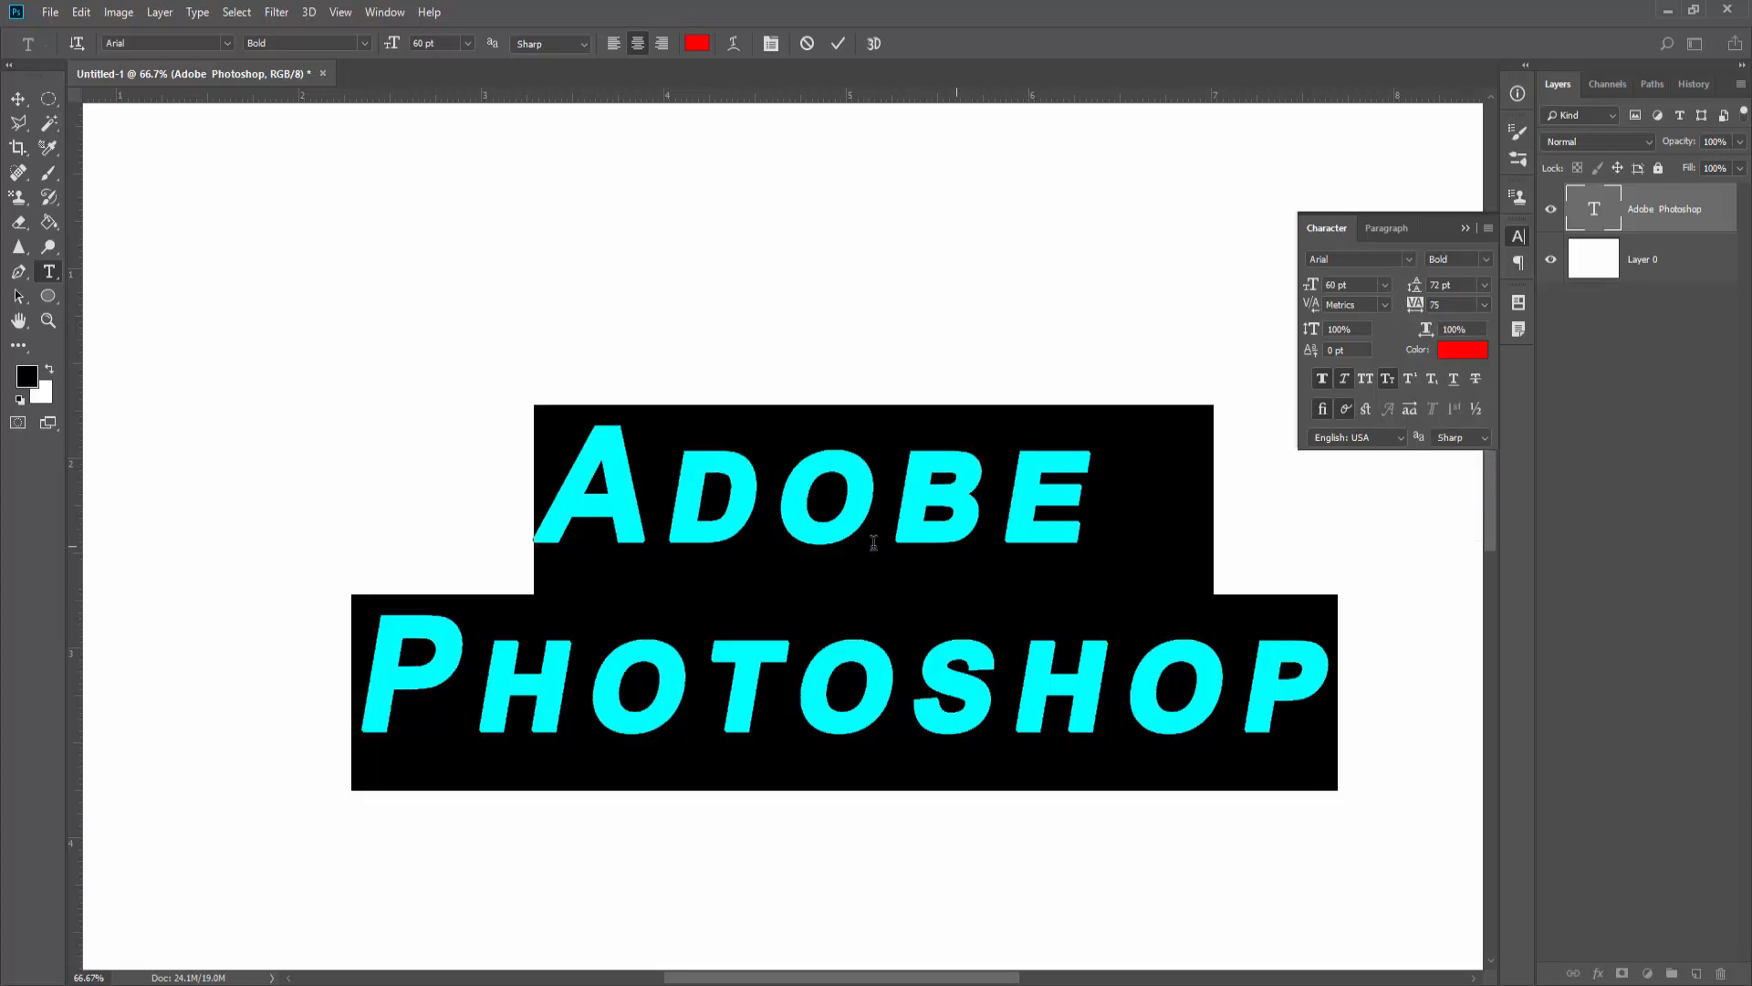
click(1484, 305)
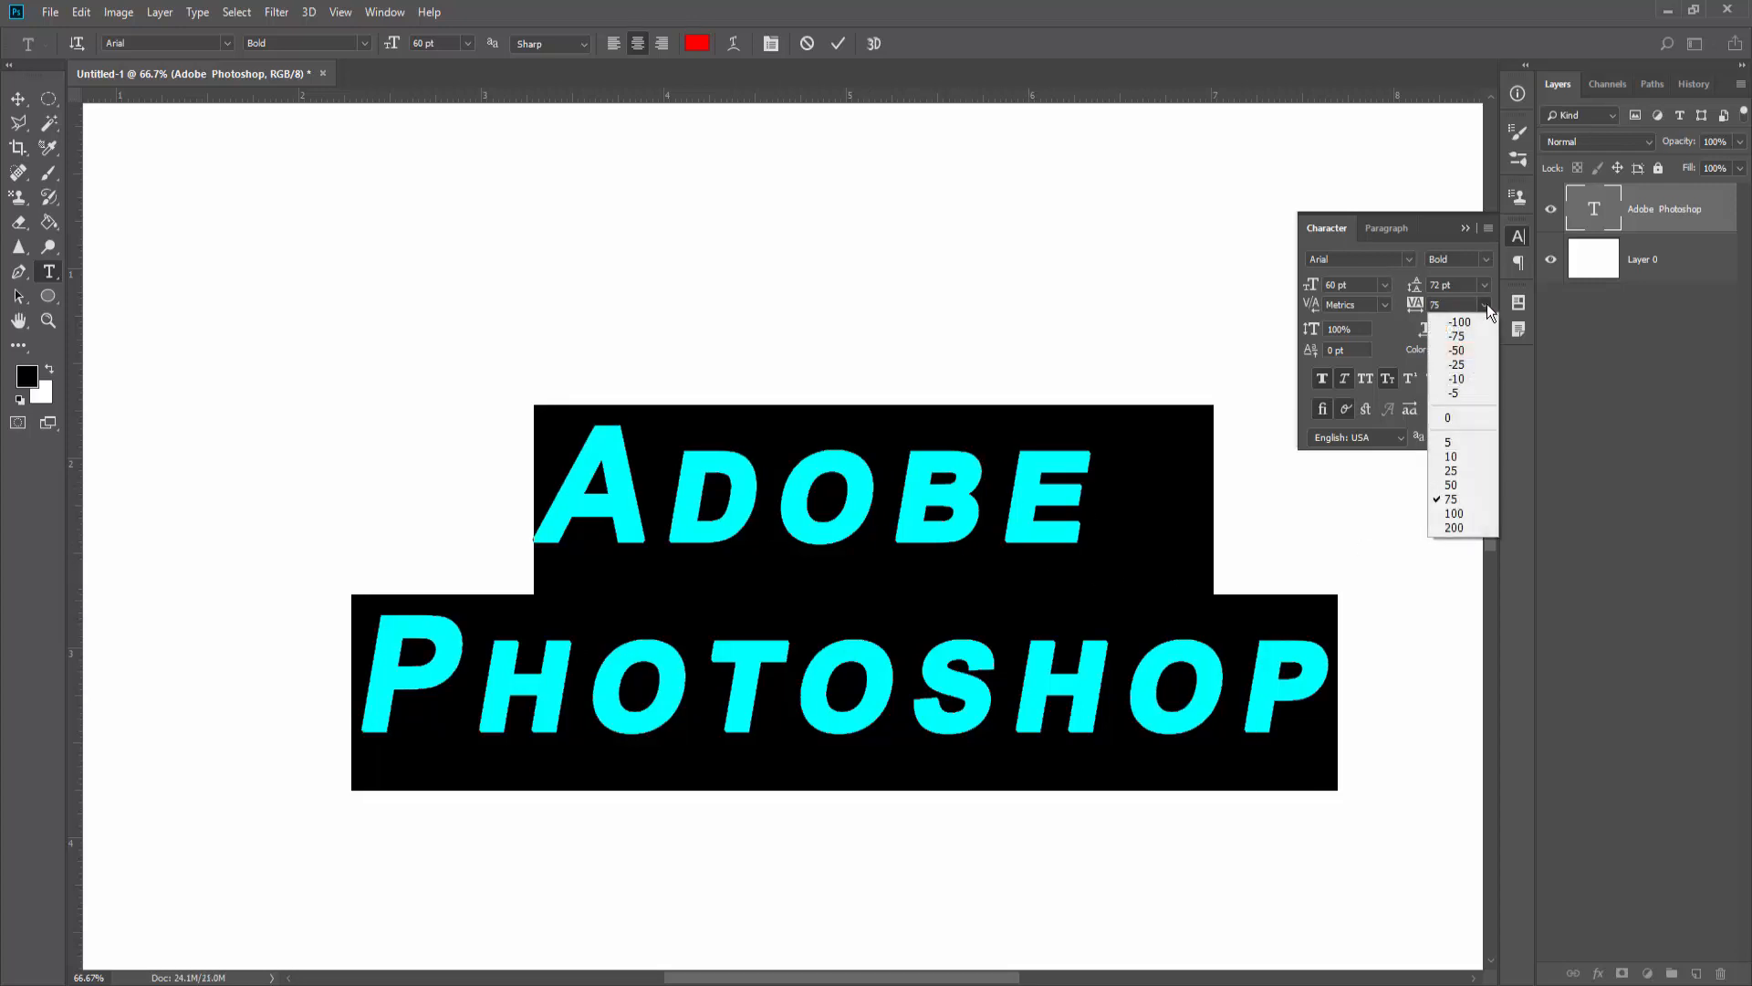
click(1456, 527)
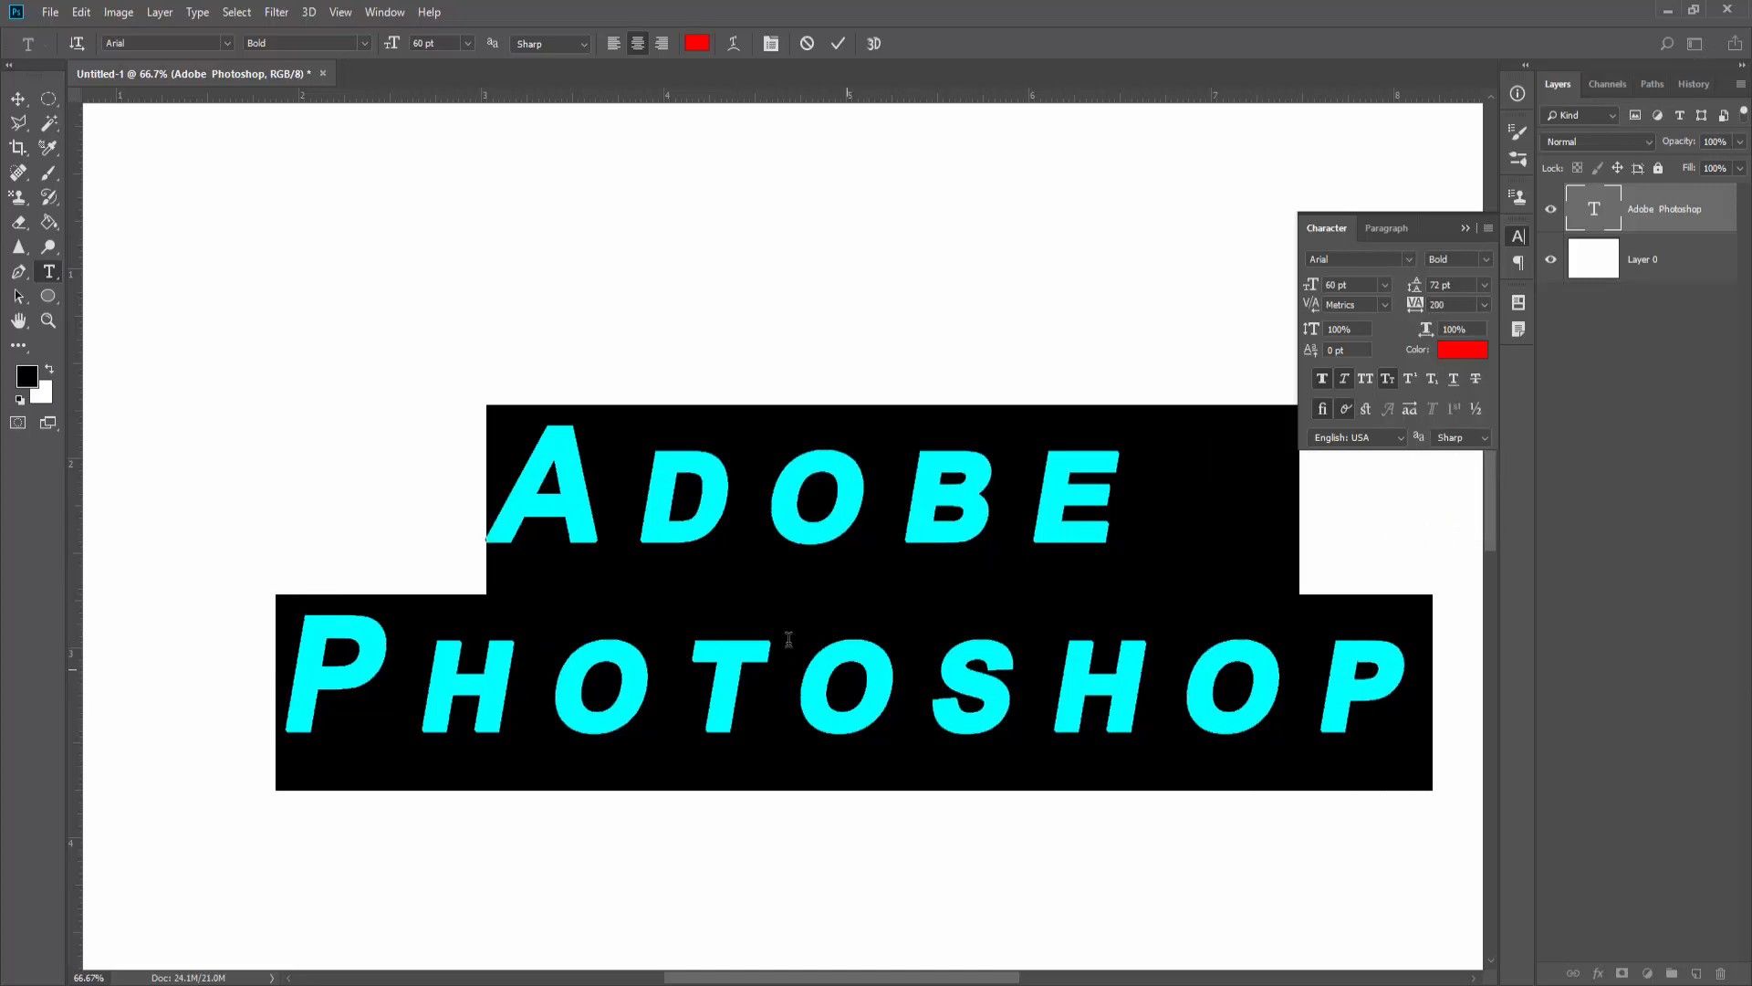
click(18, 98)
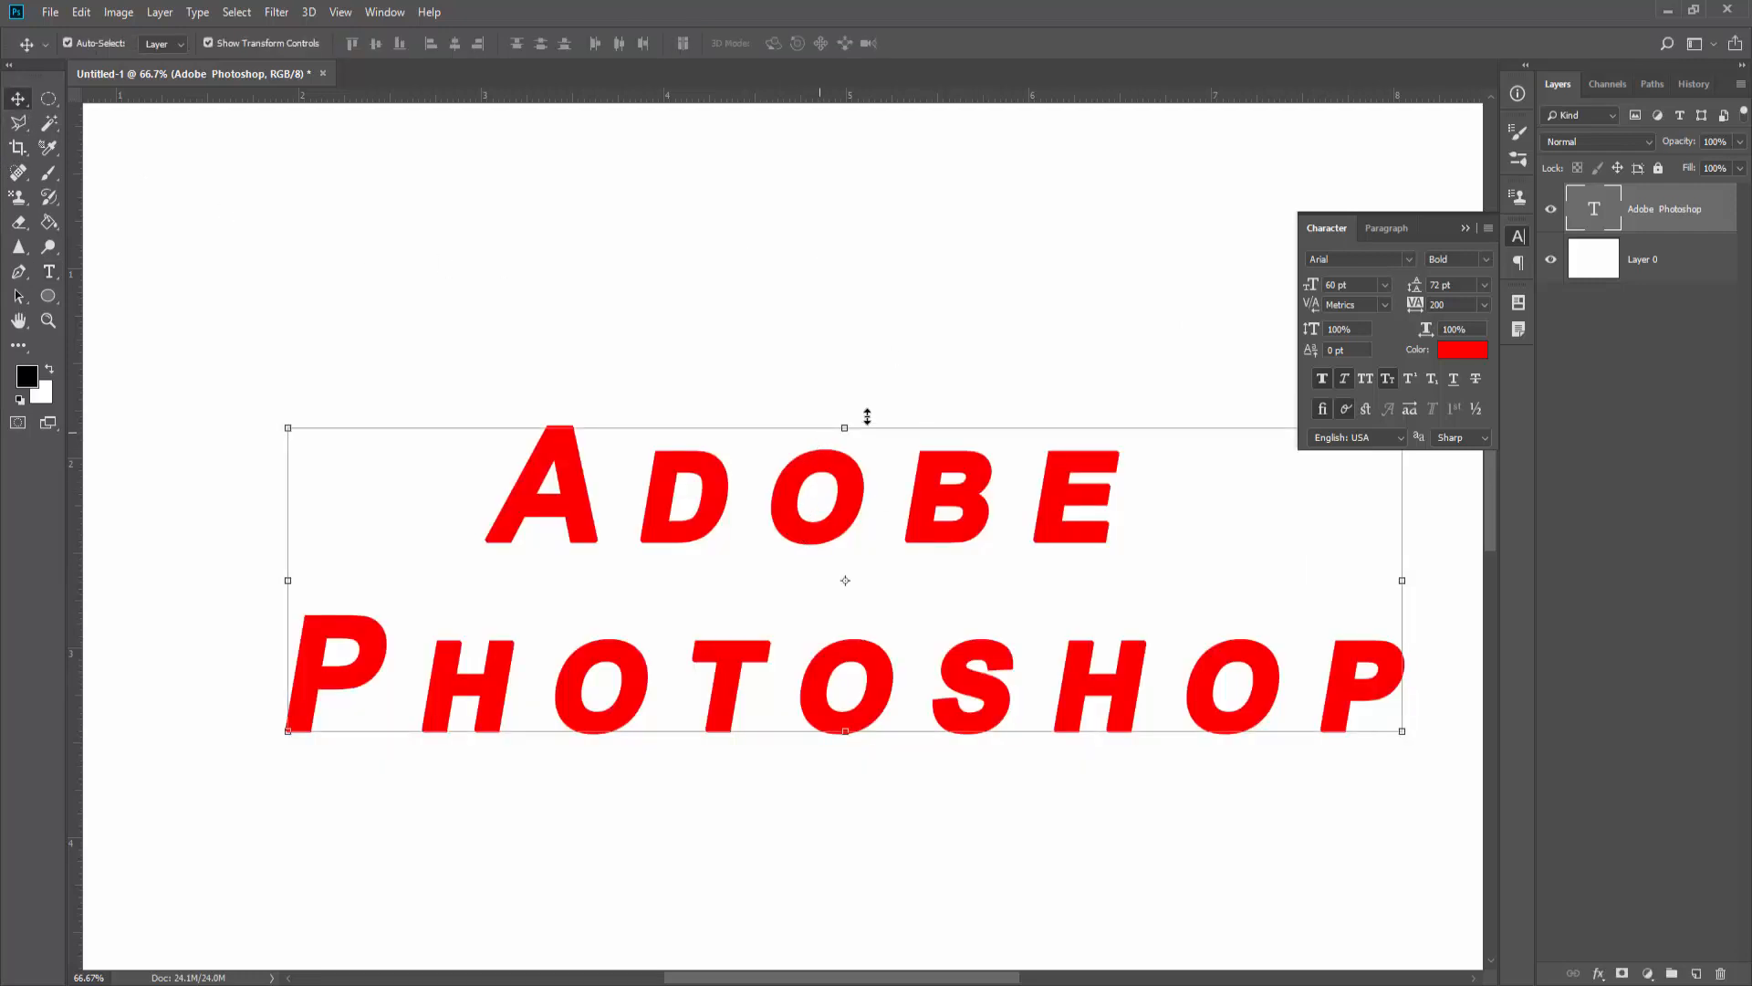
click(1464, 229)
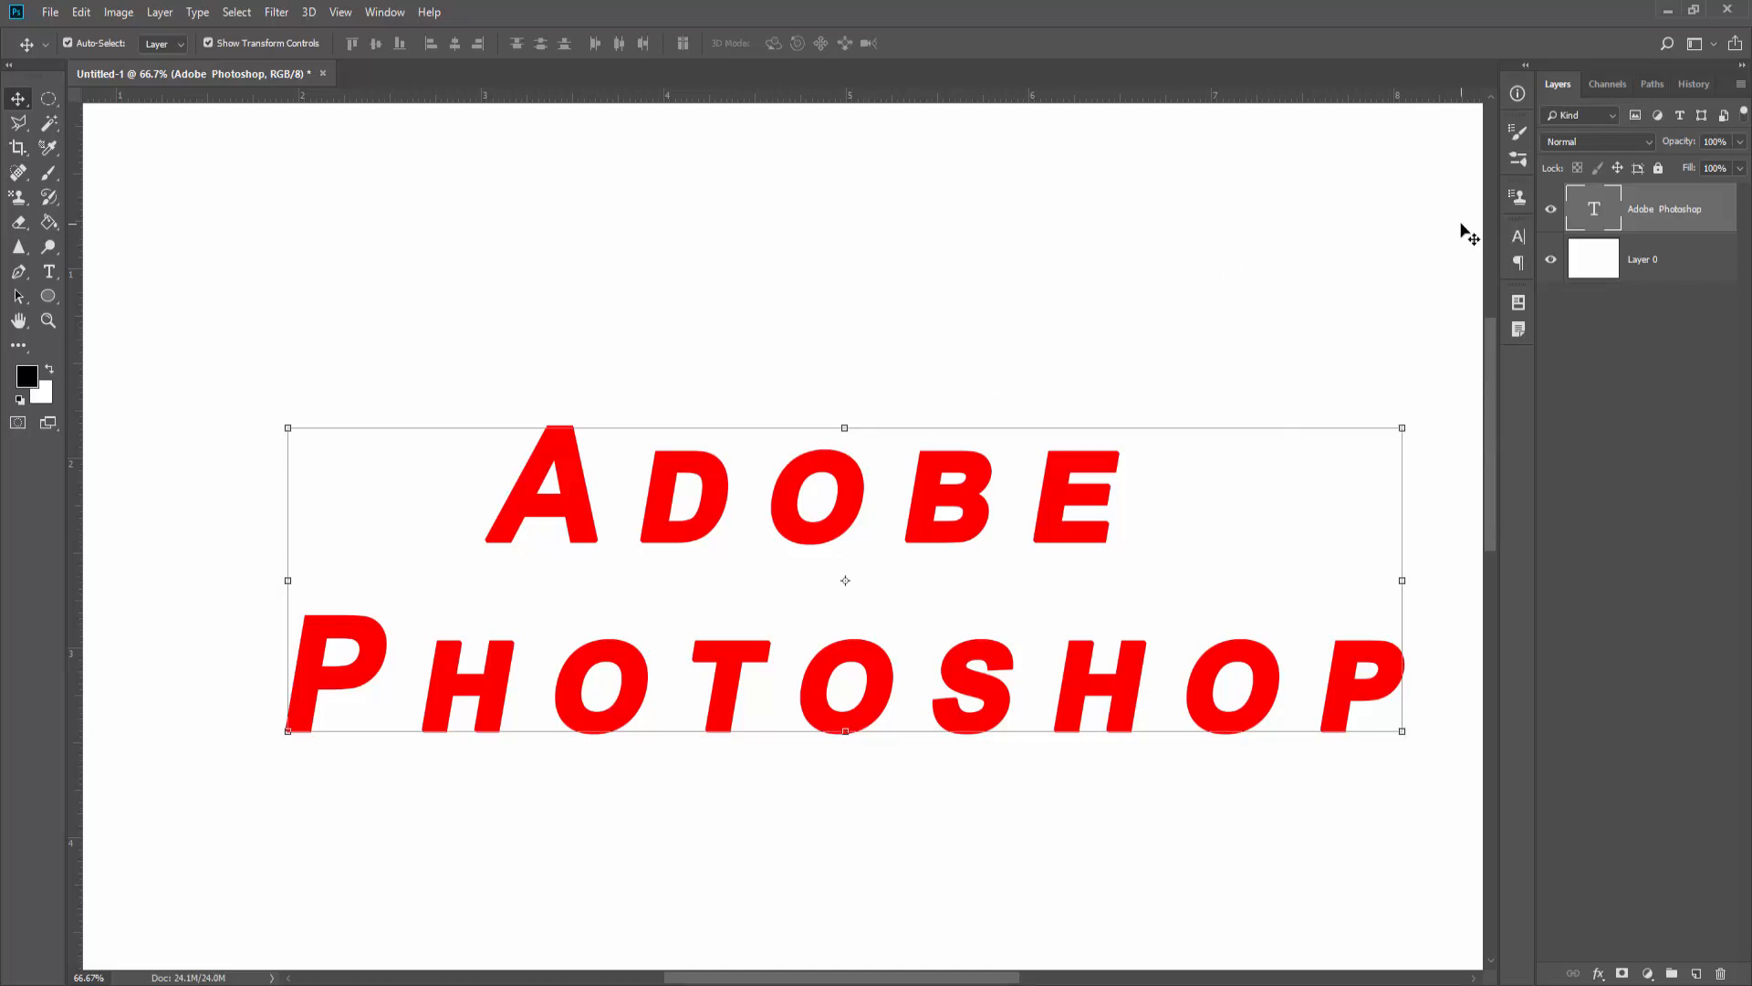